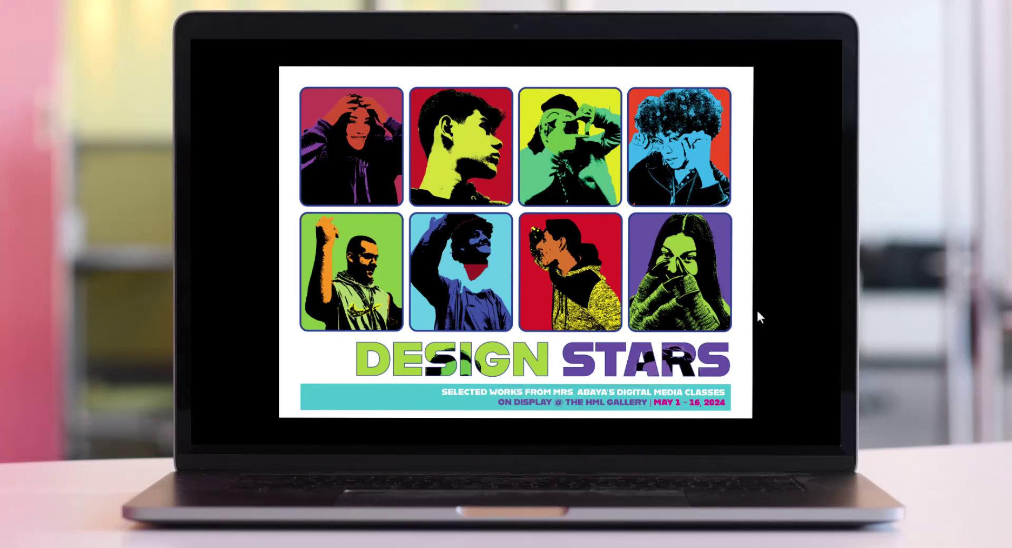
Step: Advance the example slideshow to the navy DESIGN STAR flyer with its pink info bar
{"action": "left_click", "coordinate": [834, 249]}
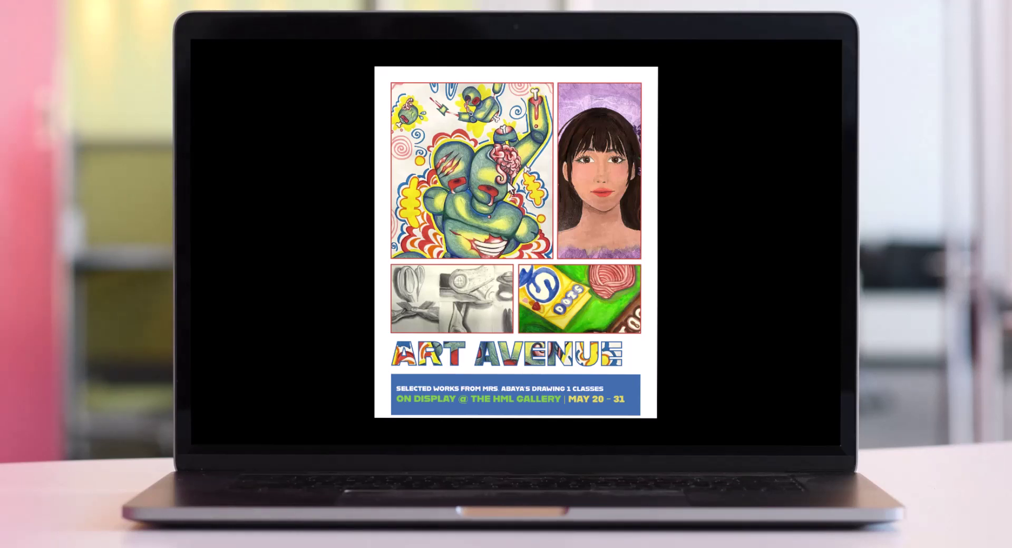
{"action": "left_click", "coordinate": [716, 250]}
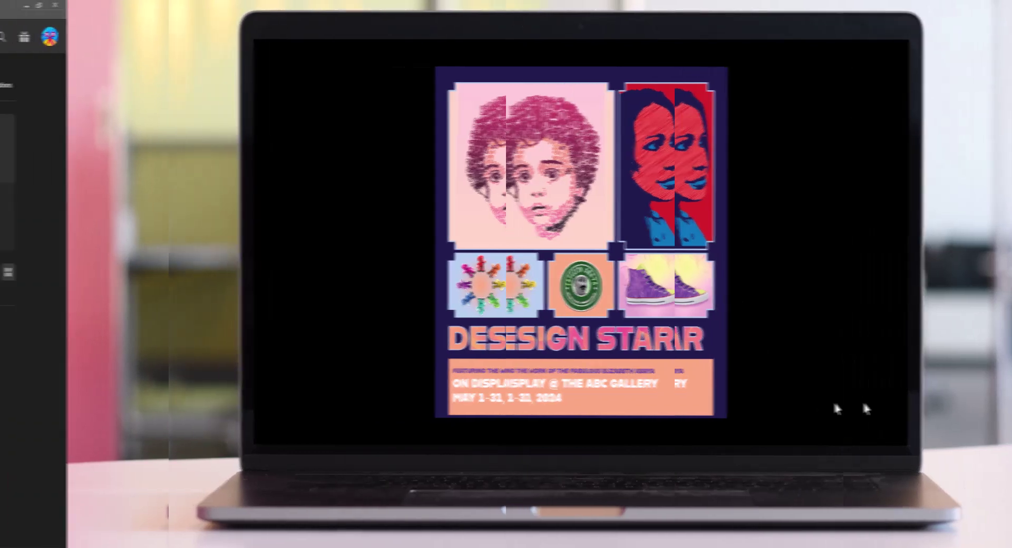
Step: Set up a Letter-size print document named Event Flyer with Facing Pages unchecked
{"action": "left_click", "coordinate": [32, 81]}
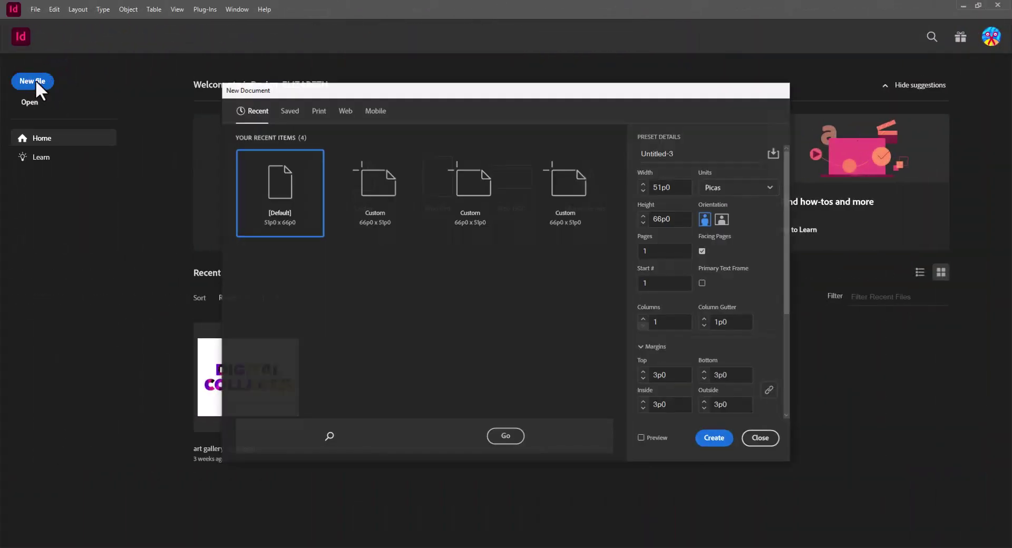
{"action": "left_click", "coordinate": [318, 108]}
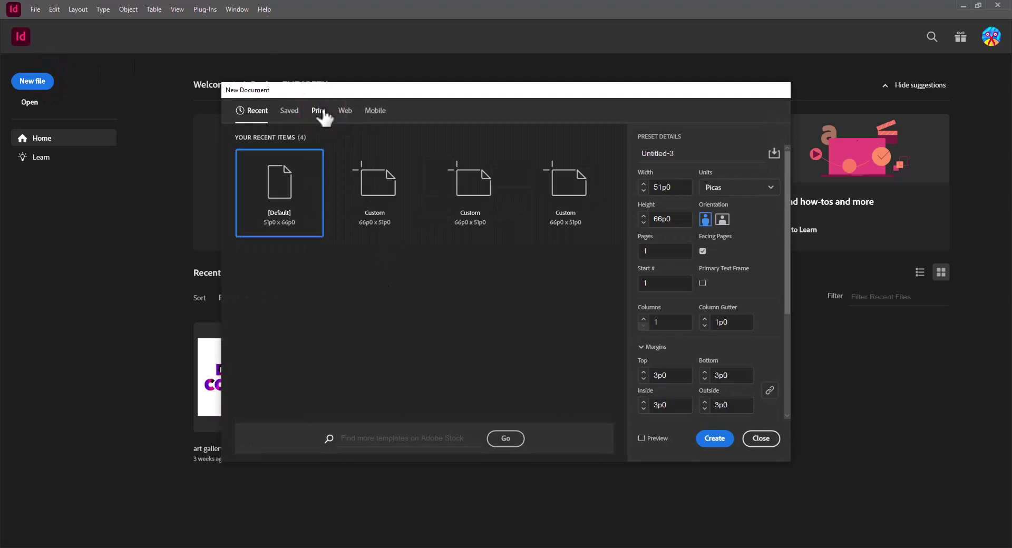
{"action": "left_click", "coordinate": [288, 186]}
{"action": "left_click", "coordinate": [697, 148]}
{"action": "double_click", "coordinate": [697, 146]}
{"action": "type", "text": "ent Flyer"}
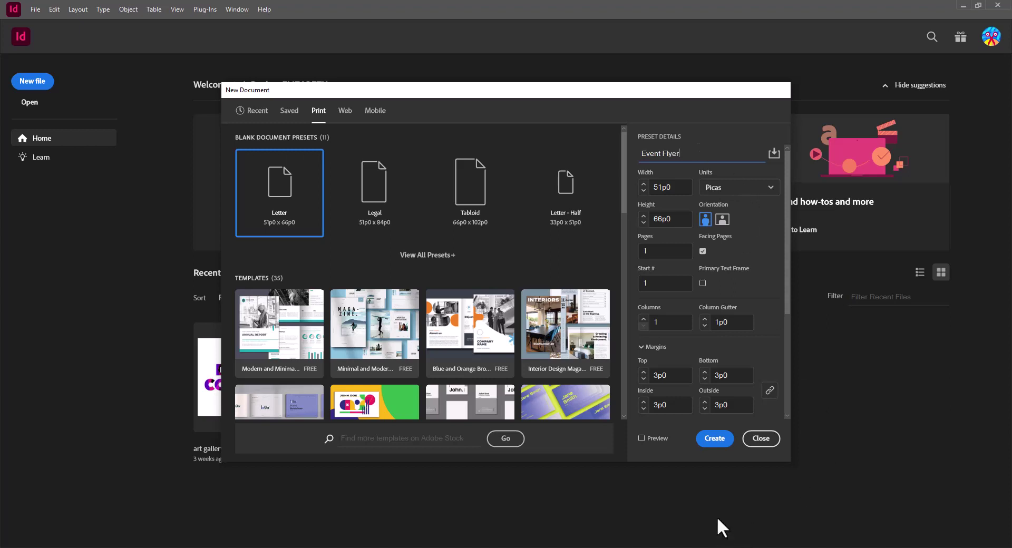
{"action": "left_click", "coordinate": [702, 250]}
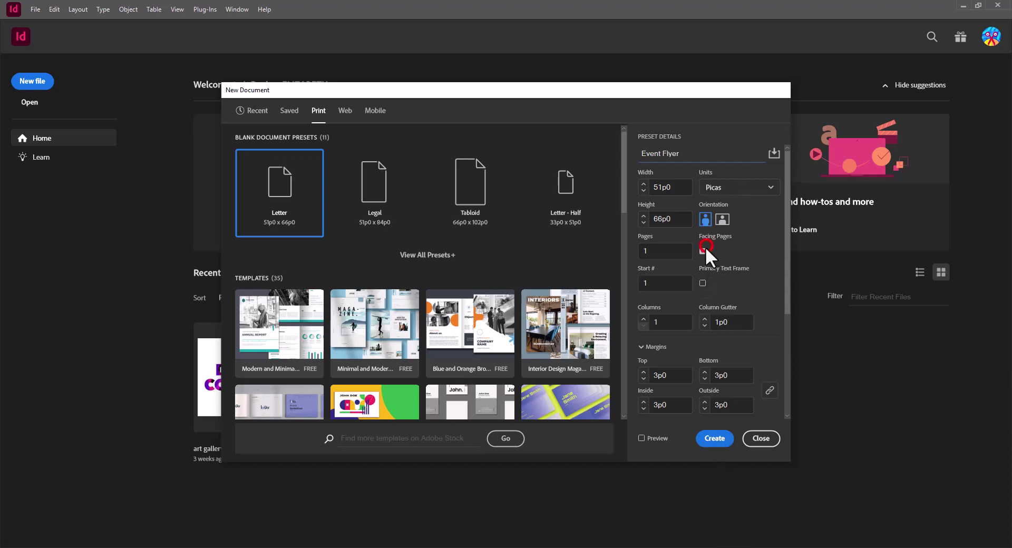
Step: Create the Event Flyer document and place the 'drawing 1 show flyer' image on the pasteboard
{"action": "left_click", "coordinate": [715, 440]}
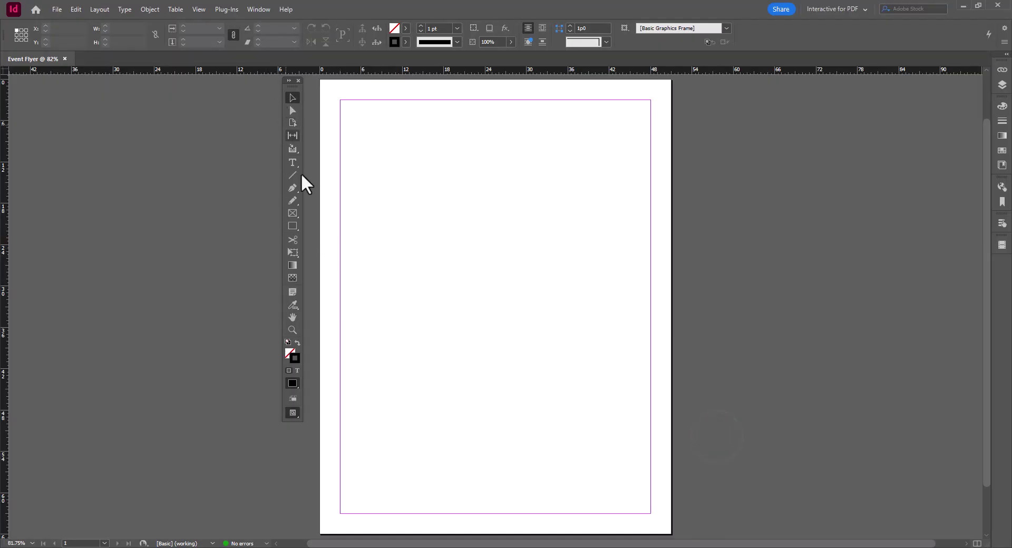
{"action": "left_click", "coordinate": [58, 9]}
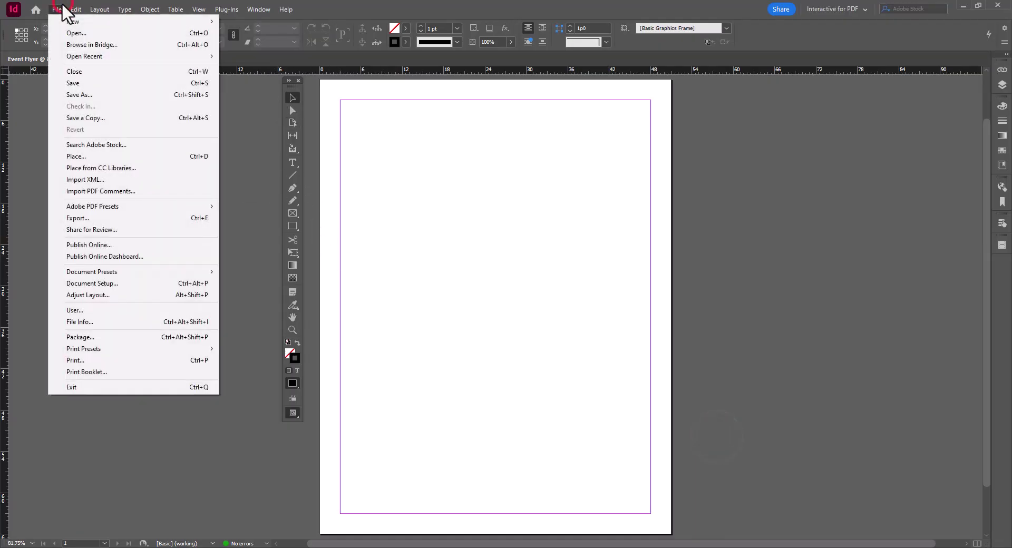
{"action": "left_click", "coordinate": [107, 161]}
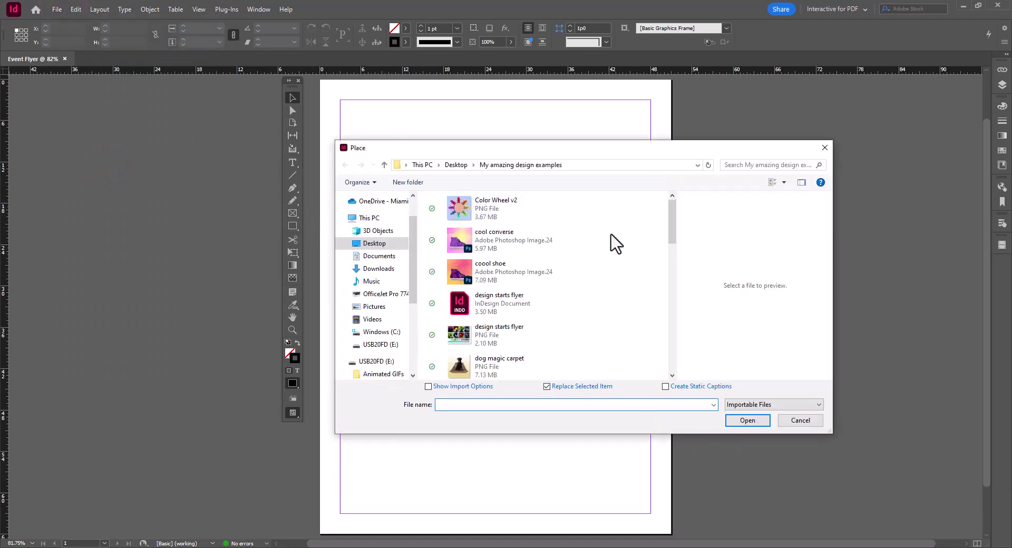
{"action": "mouse_move", "coordinate": [673, 227]}
{"action": "left_mouse_down"}
{"action": "mouse_move", "coordinate": [668, 317]}
{"action": "mouse_move", "coordinate": [667, 270]}
{"action": "left_mouse_up"}
{"action": "left_click", "coordinate": [549, 255]}
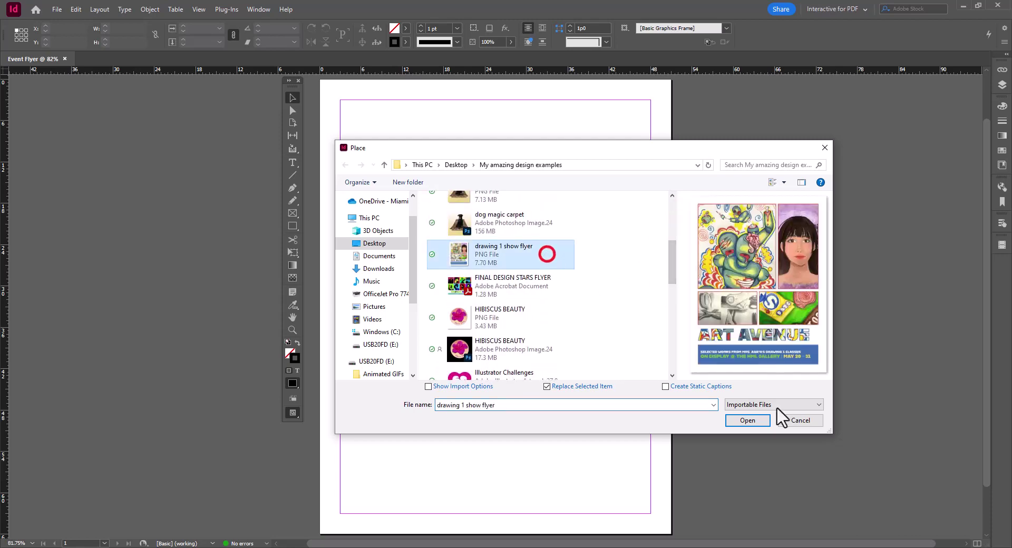
{"action": "left_click", "coordinate": [763, 420]}
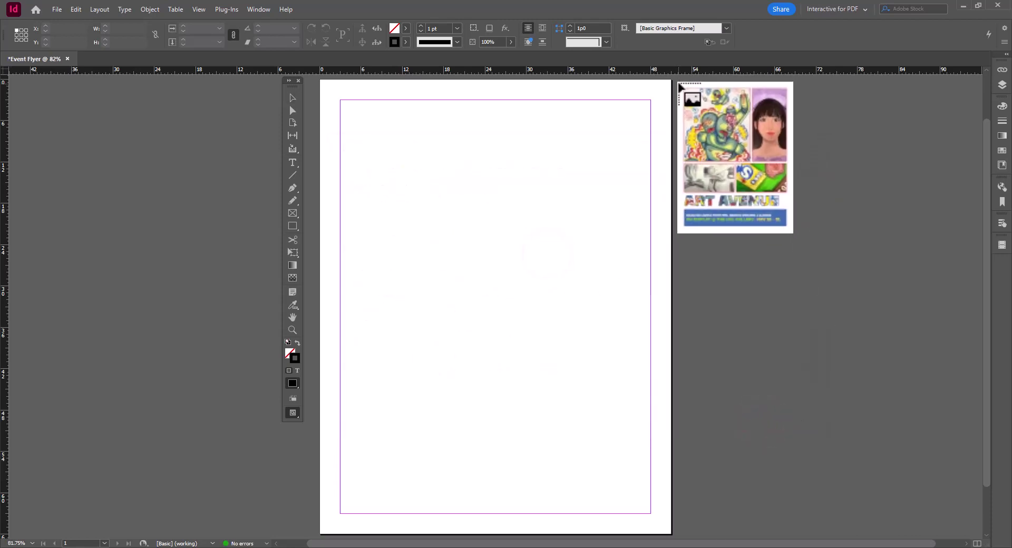
{"action": "left_click_drag", "start_coordinate": [678, 82], "coordinate": [851, 305]}
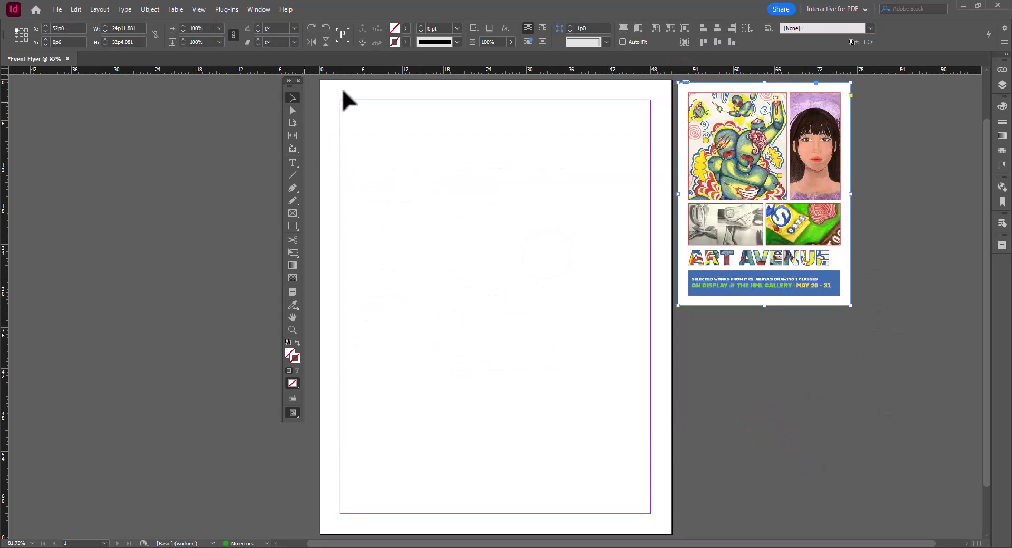
{"action": "left_click", "coordinate": [292, 96]}
Step: Draw two large graphics frames across the top of the page
{"action": "left_click", "coordinate": [500, 234]}
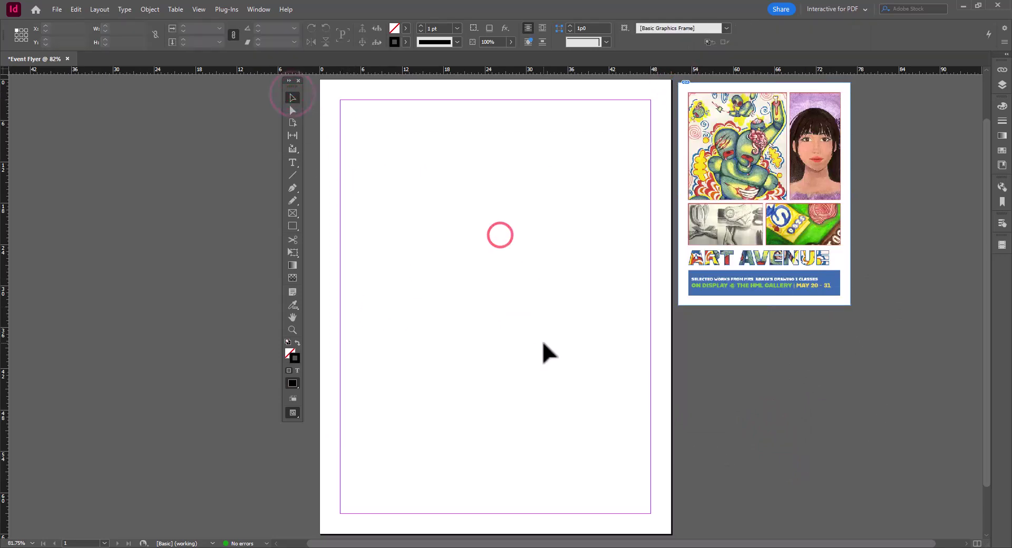
{"action": "left_click", "coordinate": [293, 212]}
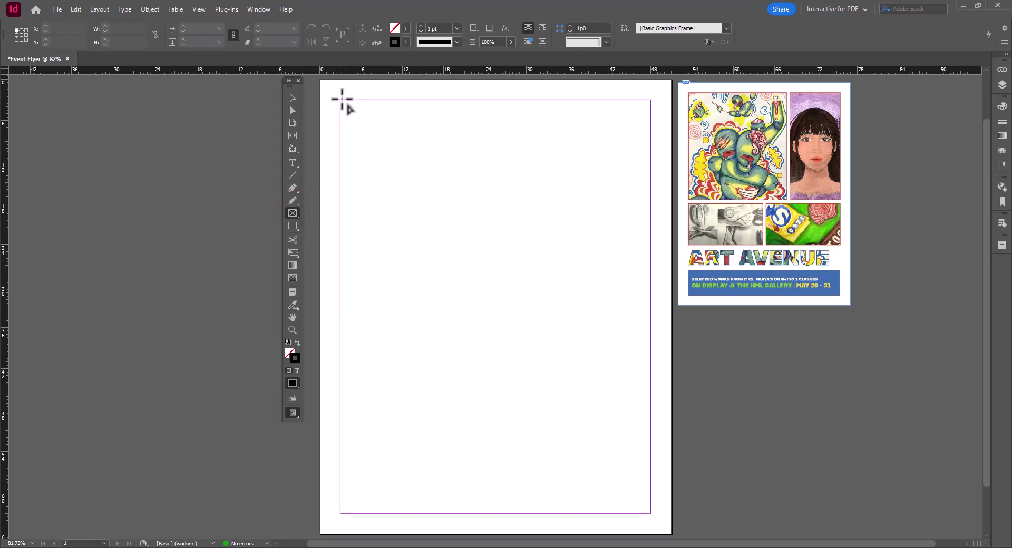
{"action": "left_click_drag", "start_coordinate": [341, 100], "coordinate": [544, 306]}
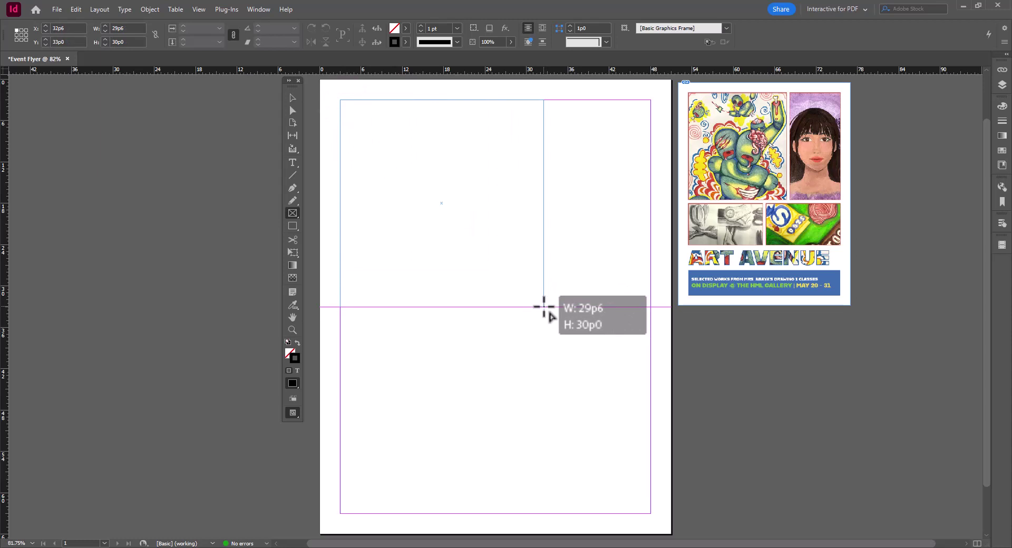
{"action": "left_click_drag", "start_coordinate": [544, 307], "coordinate": [544, 307]}
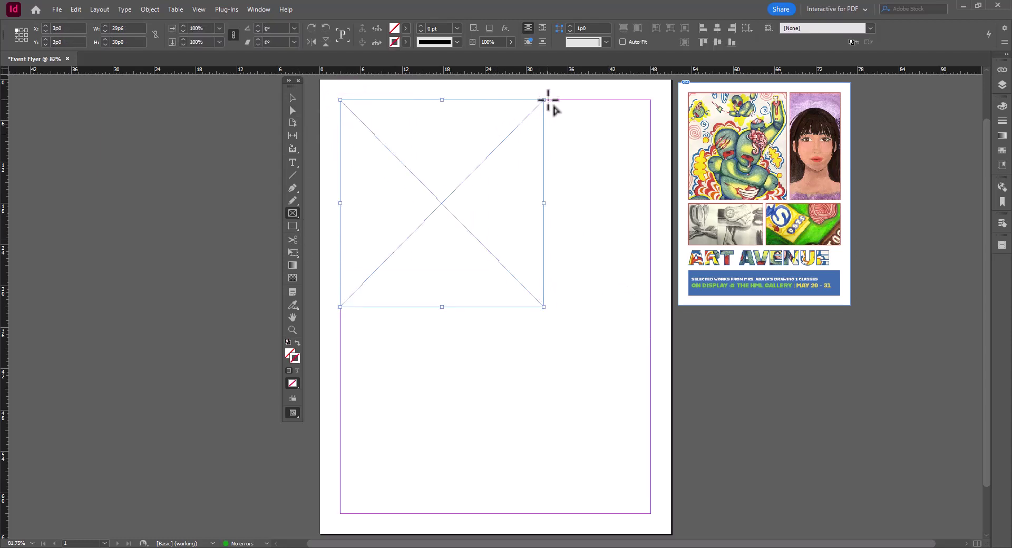
{"action": "mouse_move", "coordinate": [546, 99]}
{"action": "left_mouse_down"}
{"action": "mouse_move", "coordinate": [617, 278]}
{"action": "mouse_move", "coordinate": [650, 307]}
{"action": "left_mouse_up"}
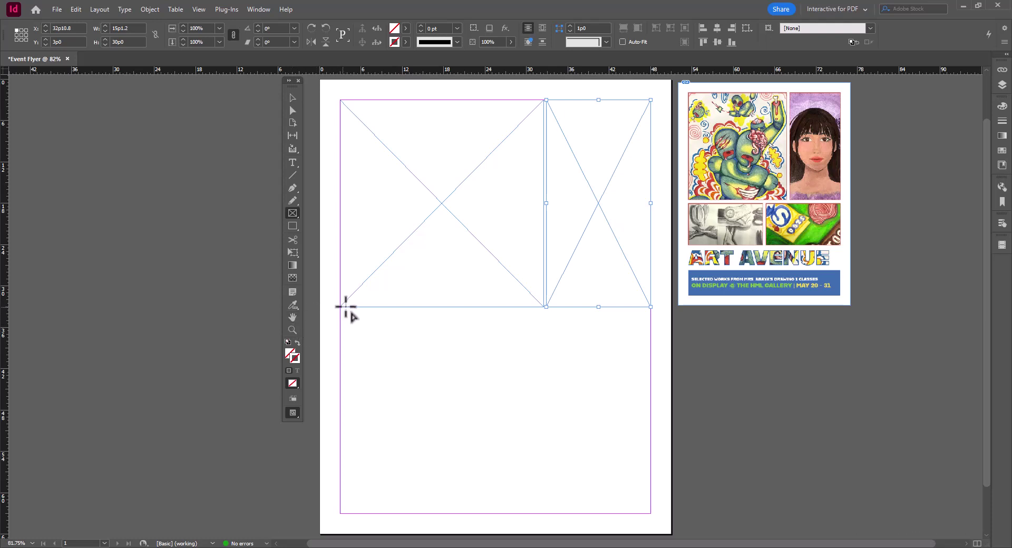
Step: Draw a row of three small frames and two stacked wide frames below them
{"action": "left_click_drag", "start_coordinate": [341, 310], "coordinate": [650, 390]}
{"action": "key", "text": "Right"}
{"action": "key", "text": "Right"}
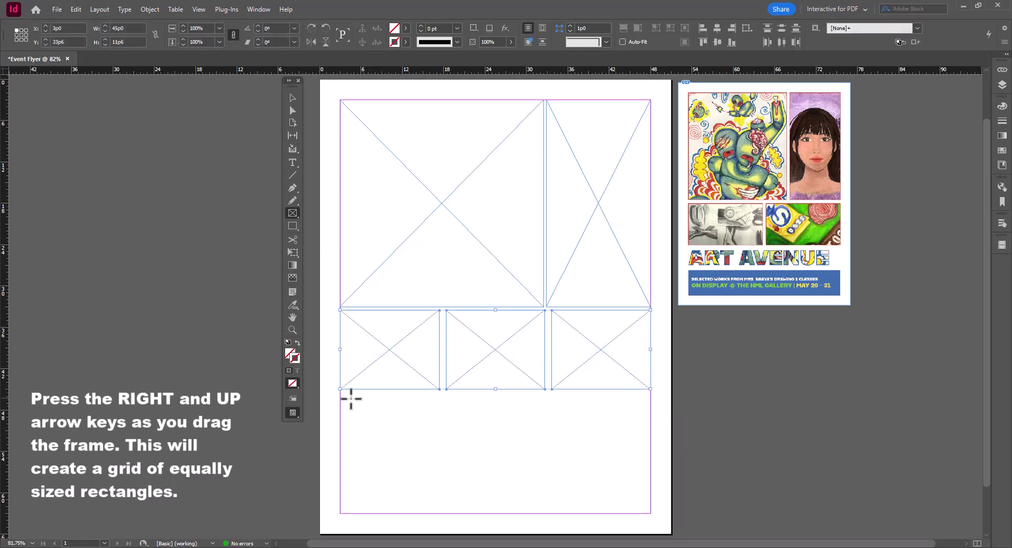
{"action": "left_click_drag", "start_coordinate": [340, 393], "coordinate": [650, 446]}
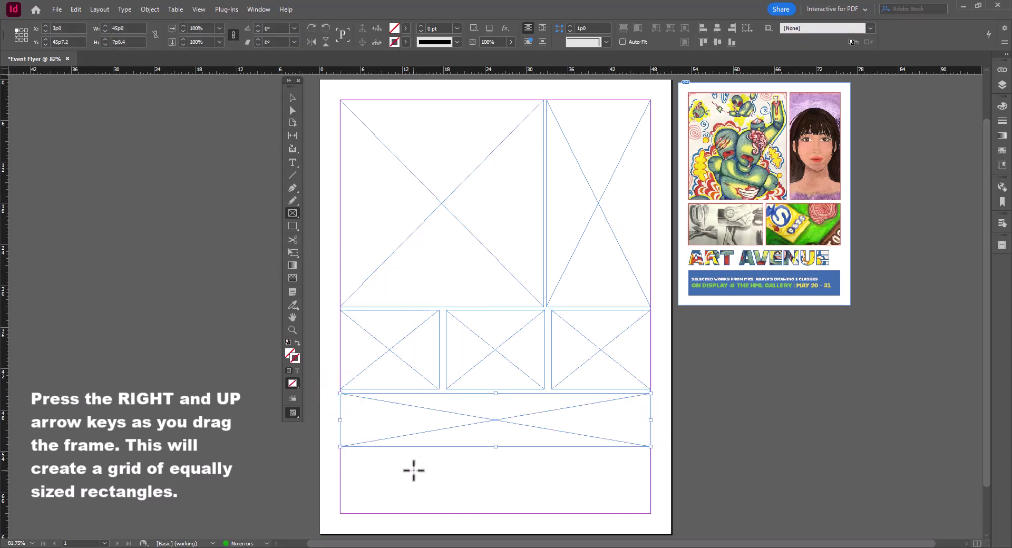
{"action": "key", "text": "ctrl+z"}
{"action": "left_click_drag", "start_coordinate": [340, 393], "coordinate": [651, 512]}
{"action": "key", "text": "Up"}
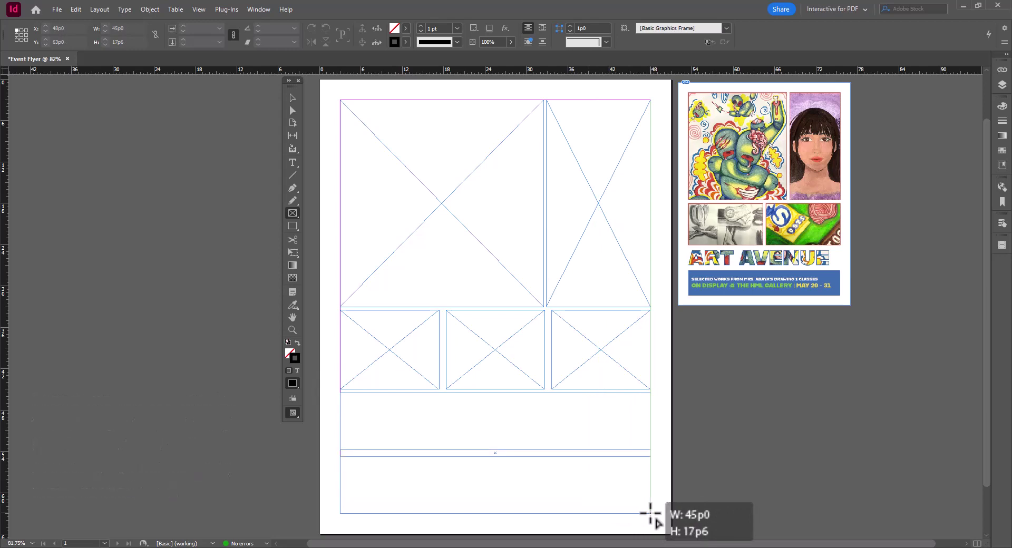
{"action": "left_click_drag", "start_coordinate": [650, 513], "coordinate": [649, 513]}
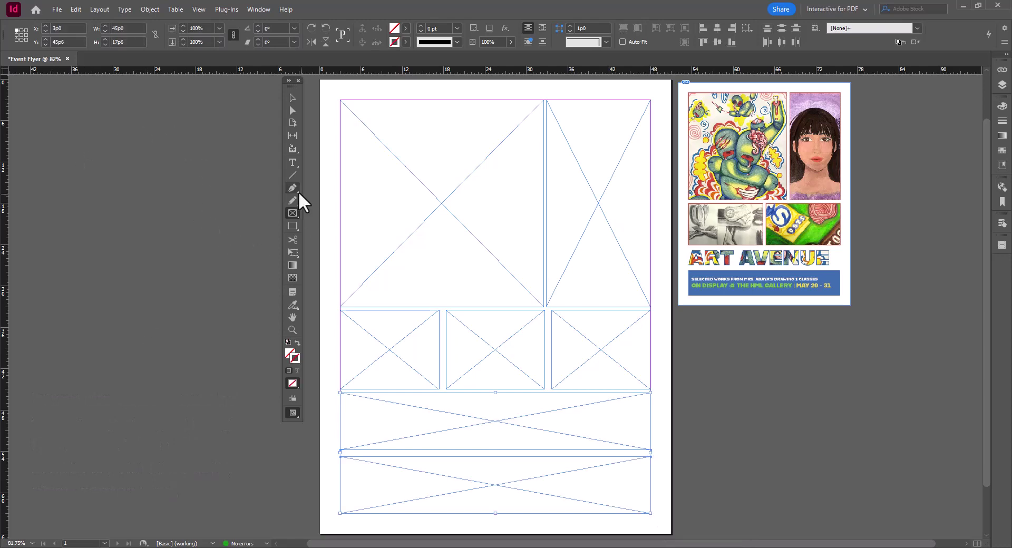
Step: Fill the upper bottom frame with placeholder text 'TEXT GOES HERE' and set it to 50 pt
{"action": "left_click", "coordinate": [292, 164]}
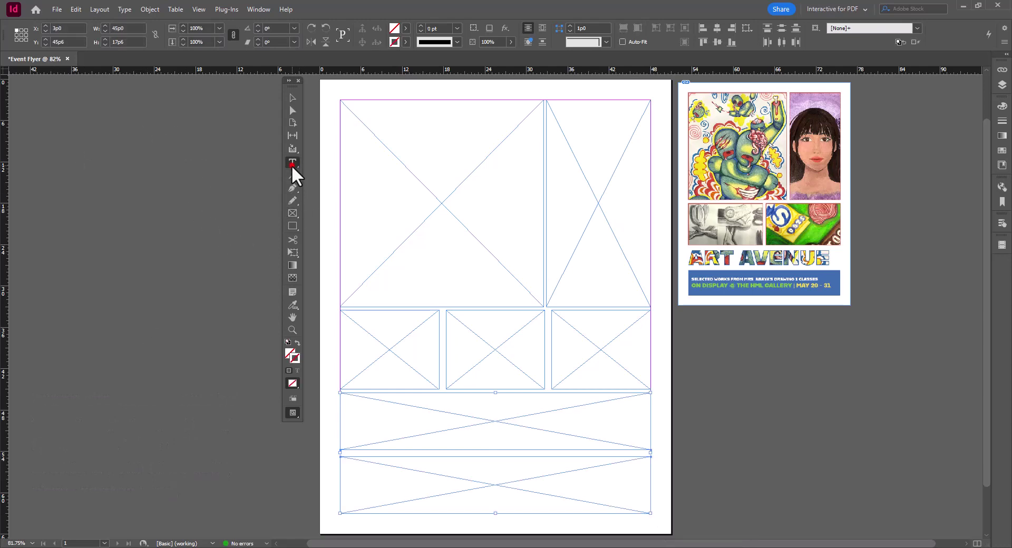
{"action": "left_click", "coordinate": [383, 416]}
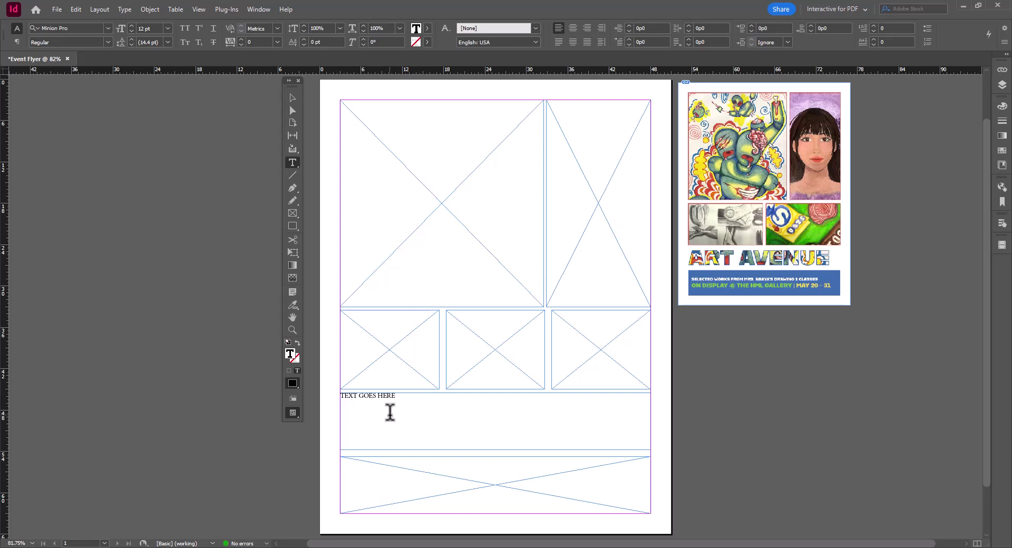
{"action": "key", "text": "ctrl+a"}
{"action": "left_click", "coordinate": [153, 27]}
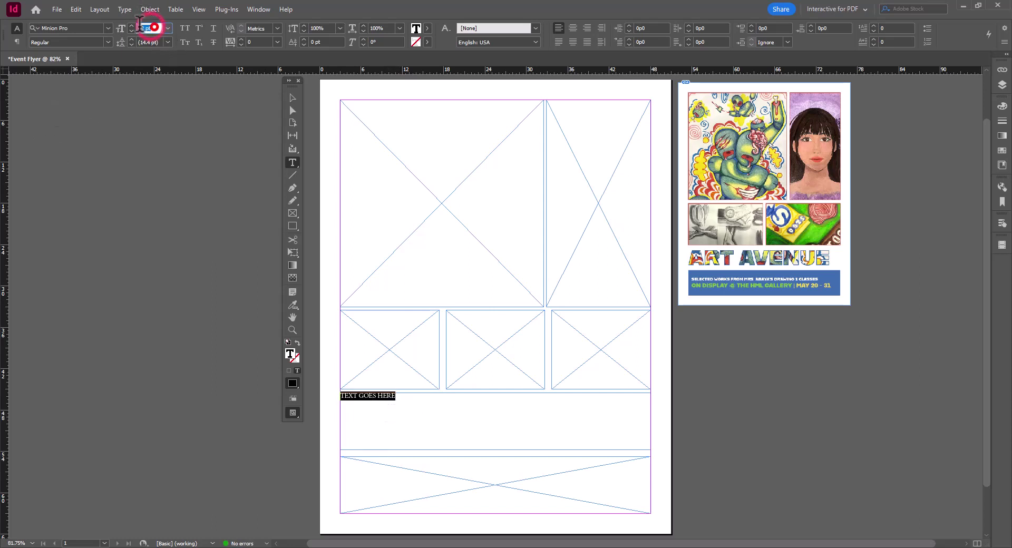
{"action": "type", "text": "95"}
{"action": "key", "text": "Return"}
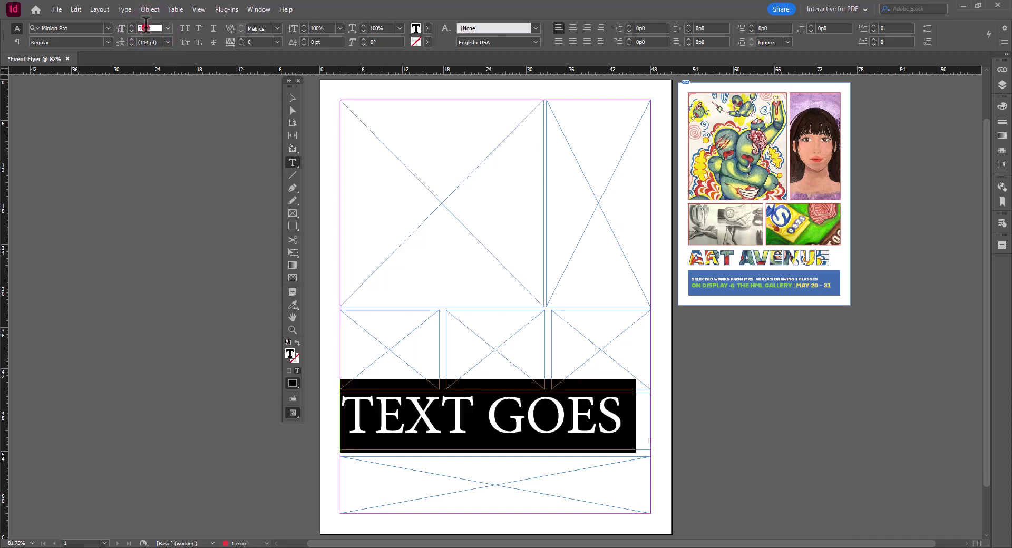
{"action": "left_click", "coordinate": [150, 28]}
{"action": "type", "text": "50"}
{"action": "key", "text": "Return"}
{"action": "left_click", "coordinate": [291, 98]}
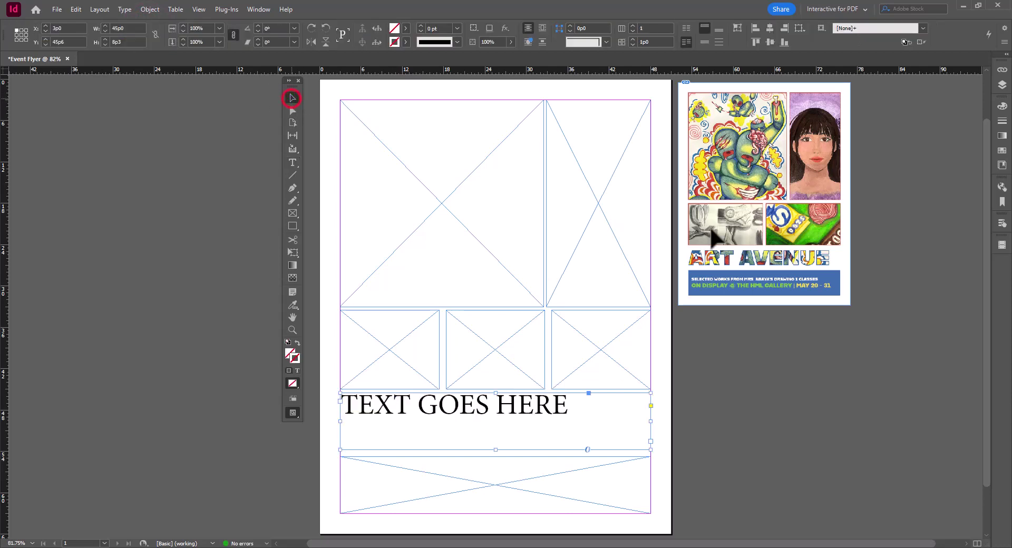
Step: Select the three small second-row frames together
{"action": "left_click", "coordinate": [543, 215]}
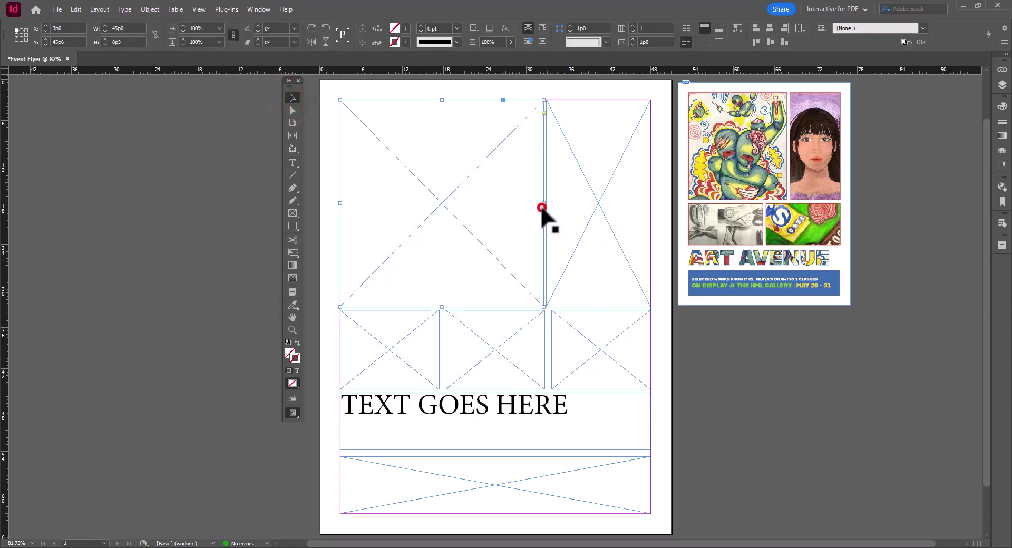
{"action": "left_click", "coordinate": [769, 466]}
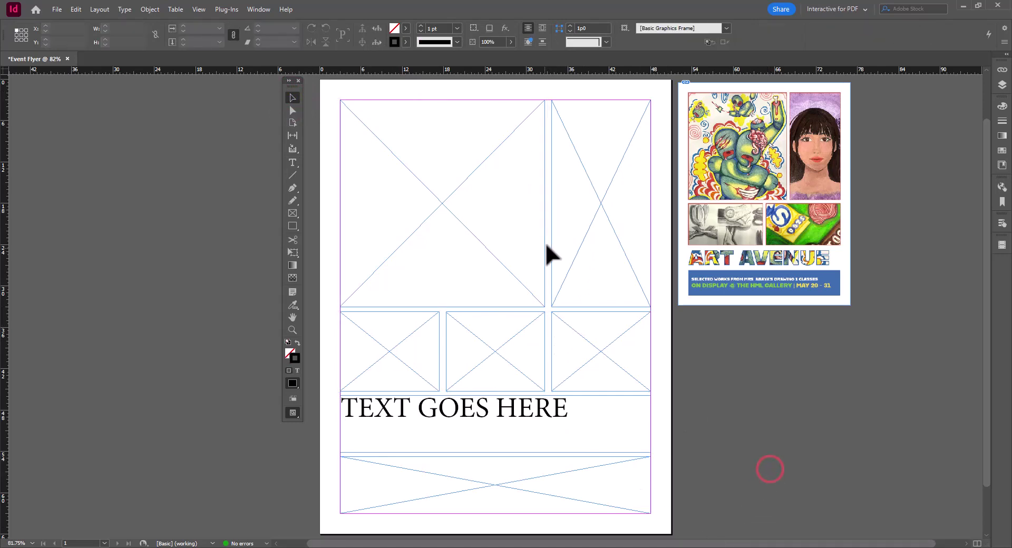
{"action": "left_click", "coordinate": [413, 354]}
{"action": "left_click", "coordinate": [474, 352], "text": "shift"}
{"action": "left_click", "coordinate": [611, 341], "text": "shift"}
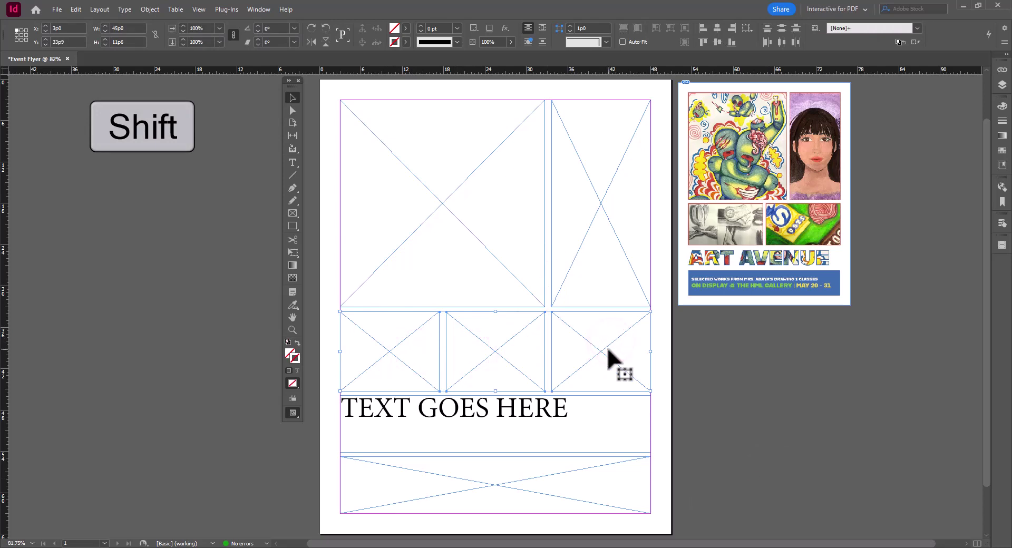
Step: Place Color Wheel v2, STARBUCKS PARODY and HIBISCUS BEAUTY into the three small frames
{"action": "key", "text": "ctrl+d"}
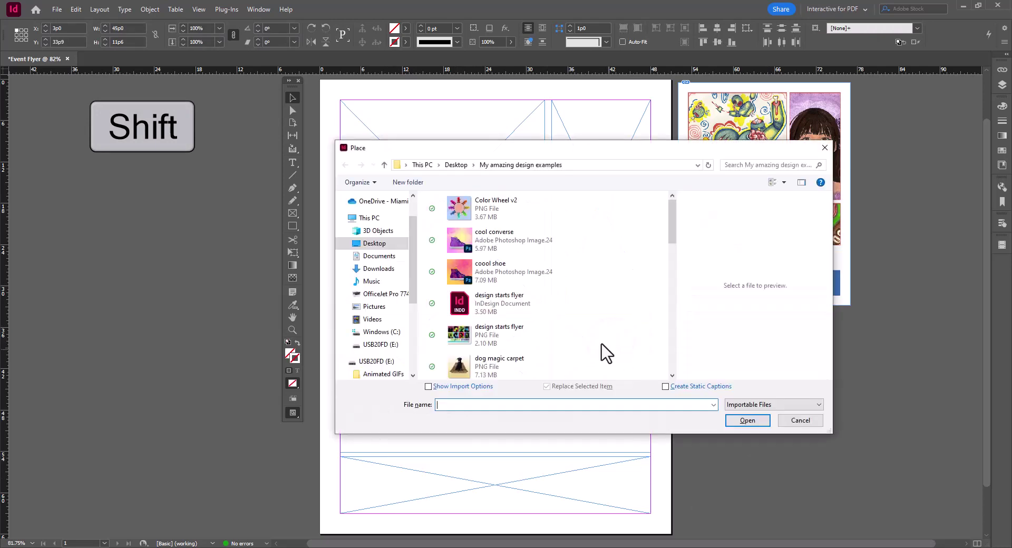
{"action": "left_click", "coordinate": [518, 217]}
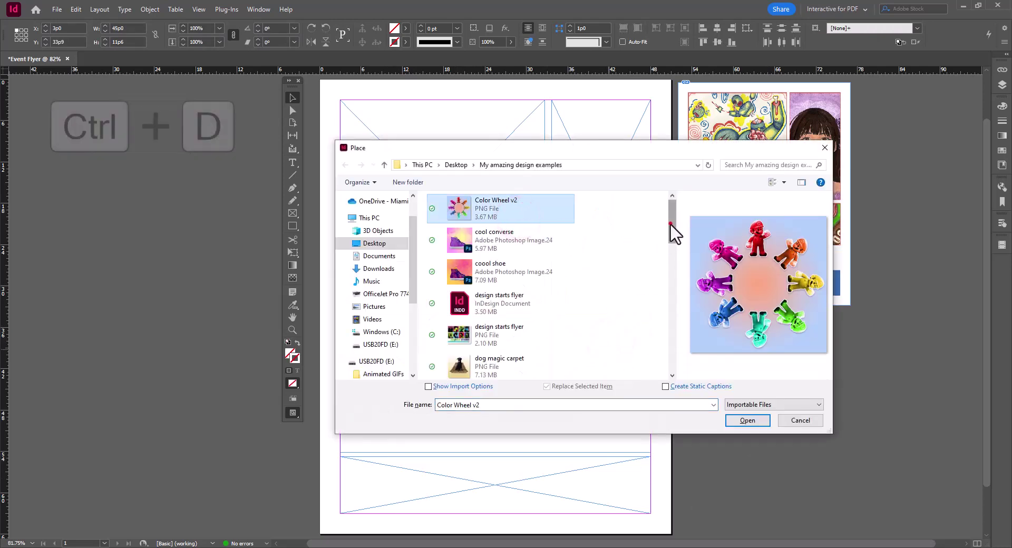
{"action": "left_click_drag", "start_coordinate": [671, 224], "coordinate": [674, 289]}
{"action": "left_click", "coordinate": [534, 299], "text": "ctrl"}
{"action": "left_click", "coordinate": [553, 257], "text": "ctrl"}
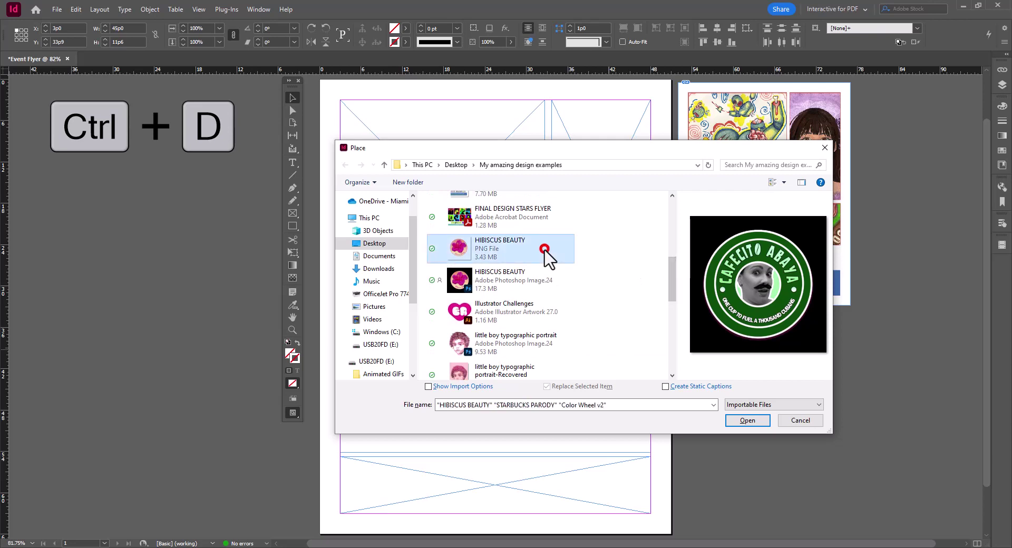
{"action": "left_click", "coordinate": [757, 419]}
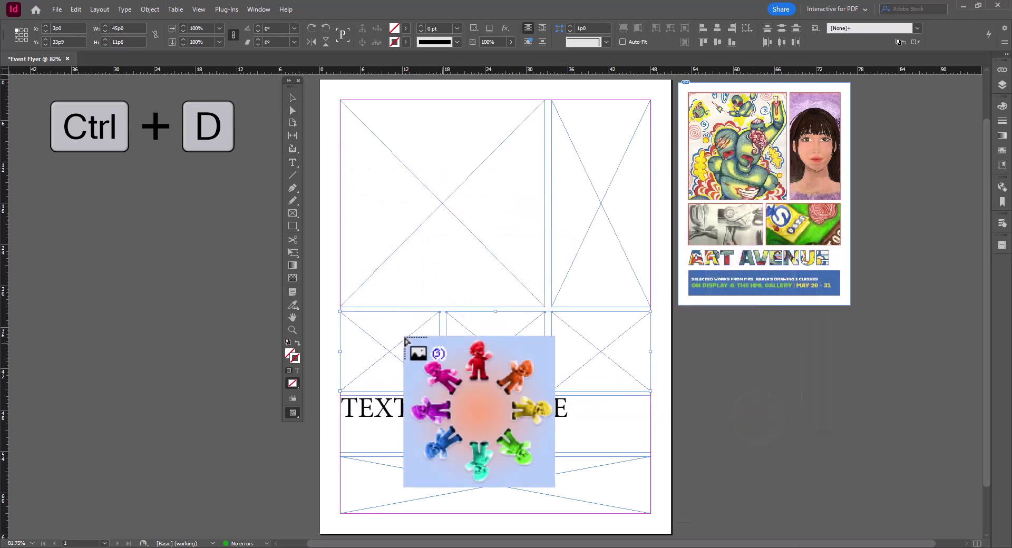
{"action": "left_click", "coordinate": [358, 312]}
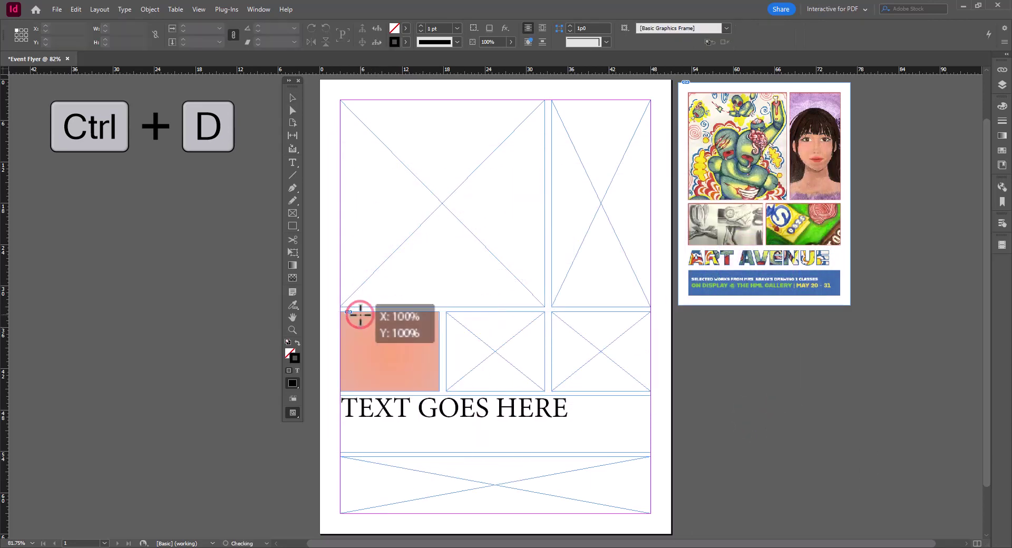
{"action": "left_click", "coordinate": [576, 330]}
{"action": "left_click", "coordinate": [472, 326]}
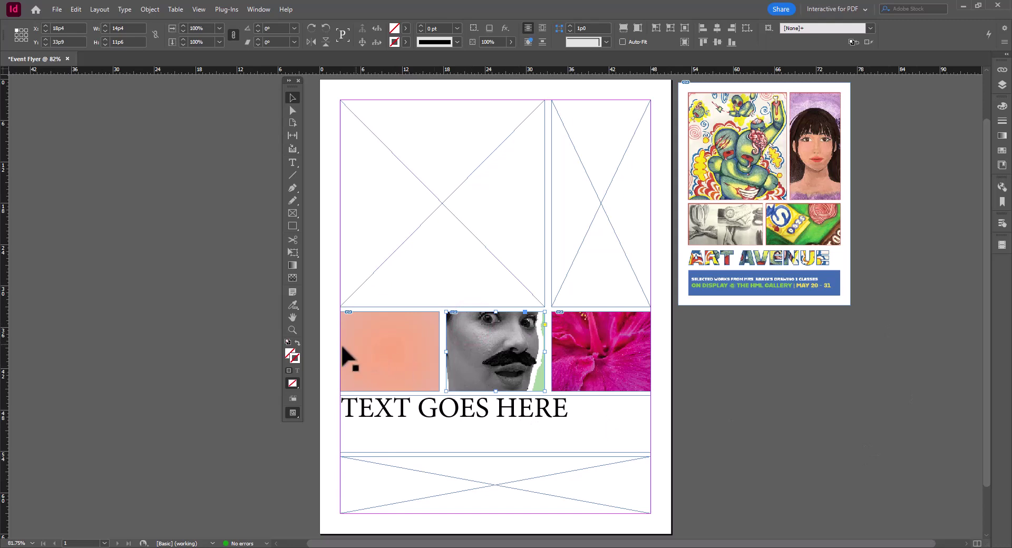
Step: Set the three second-row images to Fill Frame Proportionally
{"action": "left_click_drag", "start_coordinate": [327, 335], "coordinate": [630, 362]}
{"action": "right_click", "coordinate": [623, 350]}
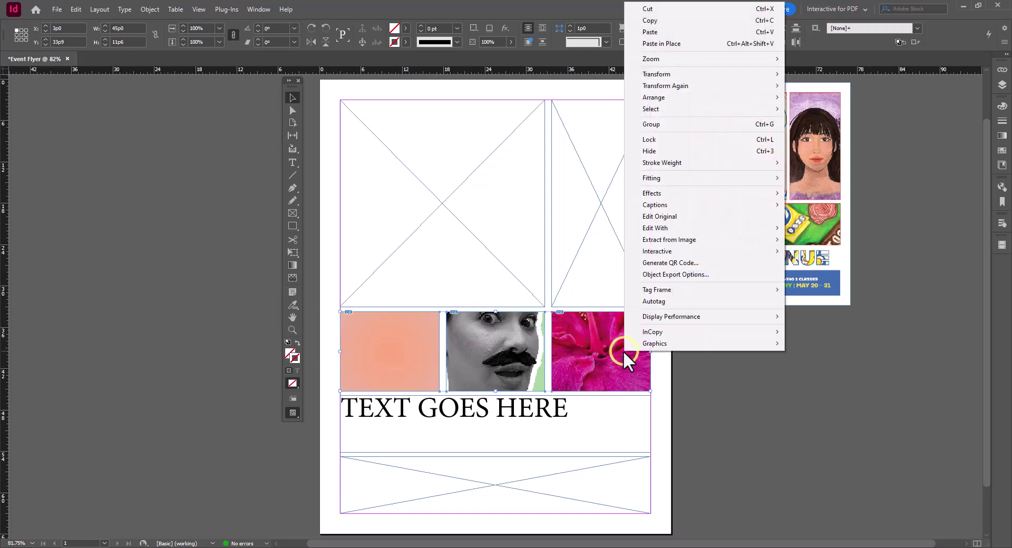
{"action": "mouse_move", "coordinate": [701, 182]}
{"action": "left_click", "coordinate": [841, 179]}
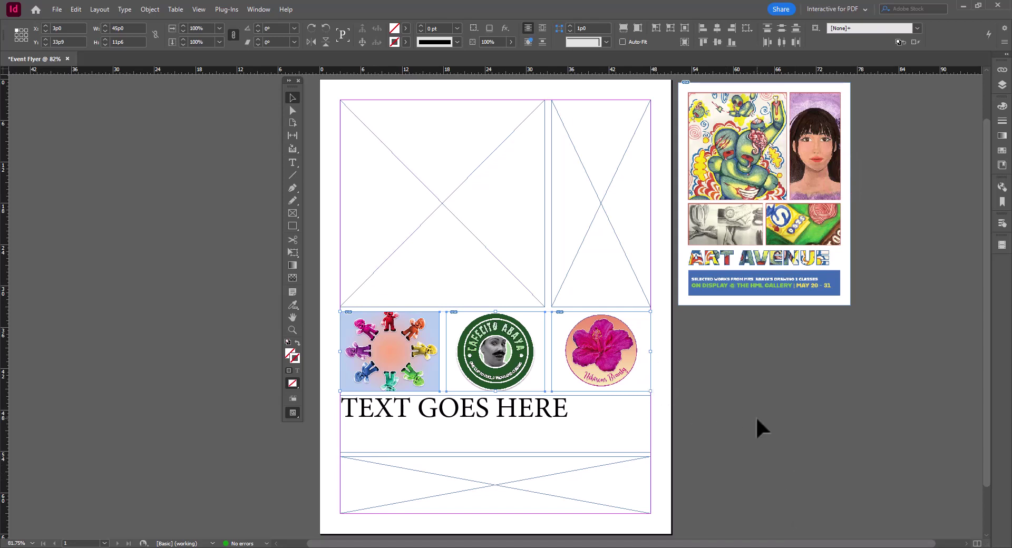
Step: Replace the hibiscus image with Updated Shoe Template -1 in the right small frame
{"action": "left_click", "coordinate": [601, 351]}
{"action": "key", "text": "Delete"}
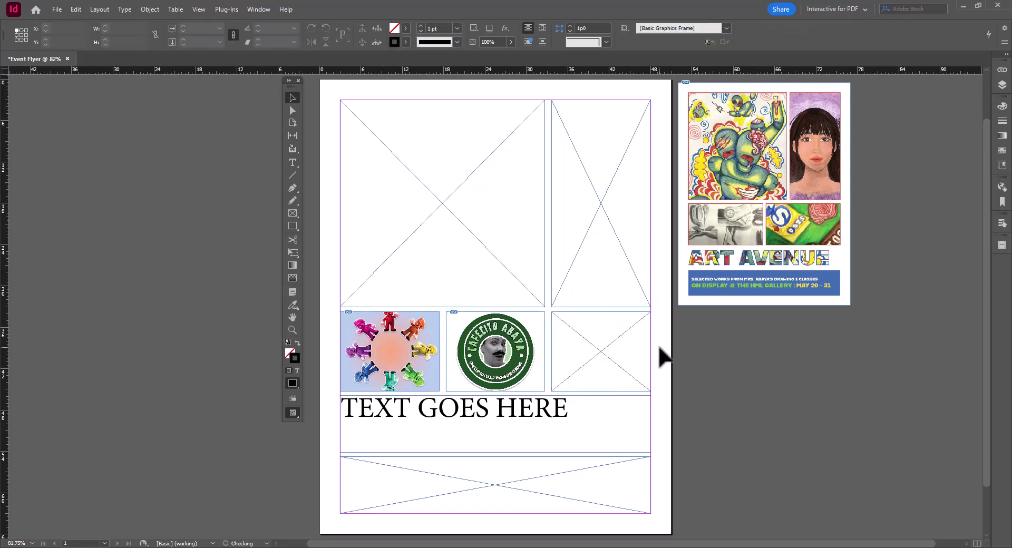
{"action": "left_click", "coordinate": [612, 349]}
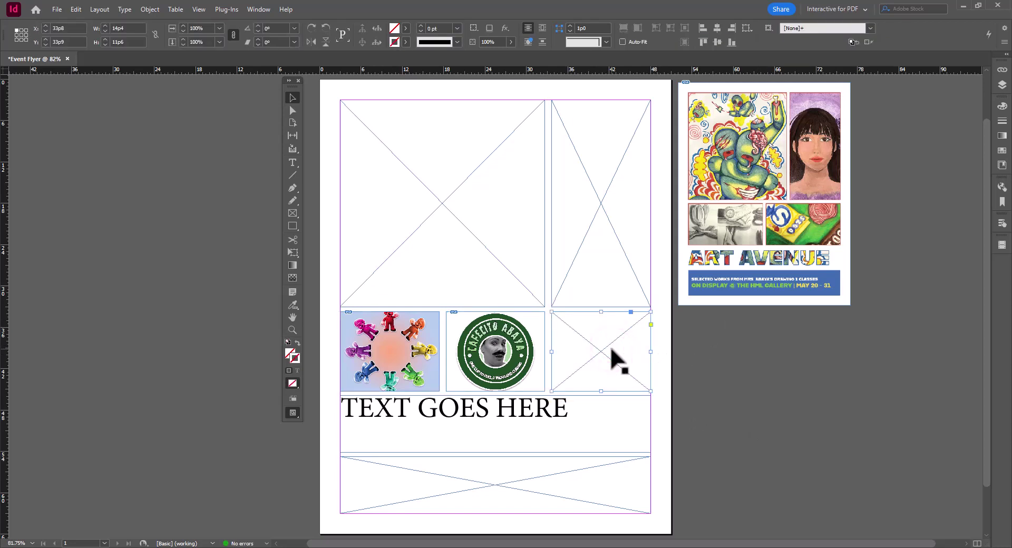
{"action": "key", "text": "ctrl+d"}
{"action": "scroll", "coordinate": [610, 303], "scroll_direction": "down", "scroll_amount": 10}
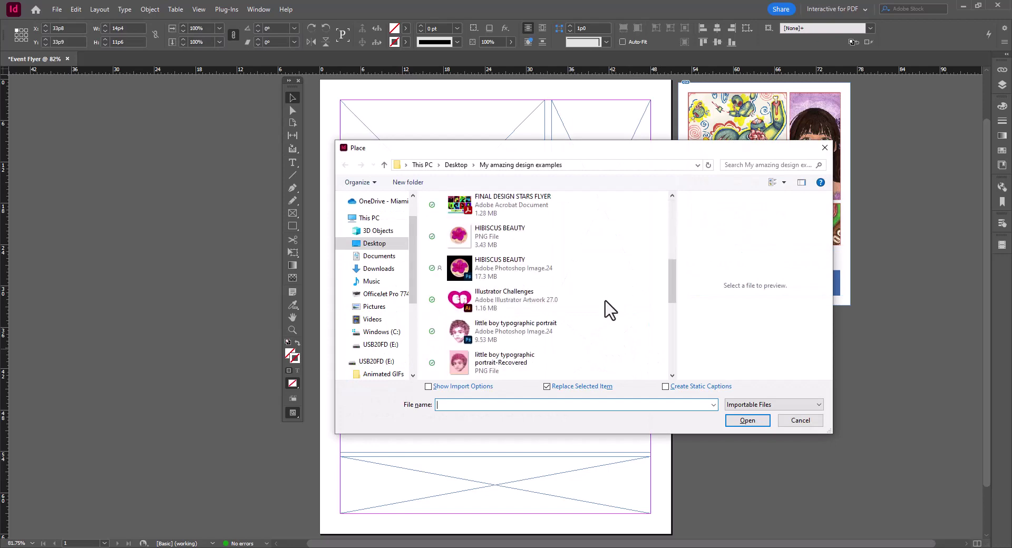
{"action": "left_click", "coordinate": [567, 372]}
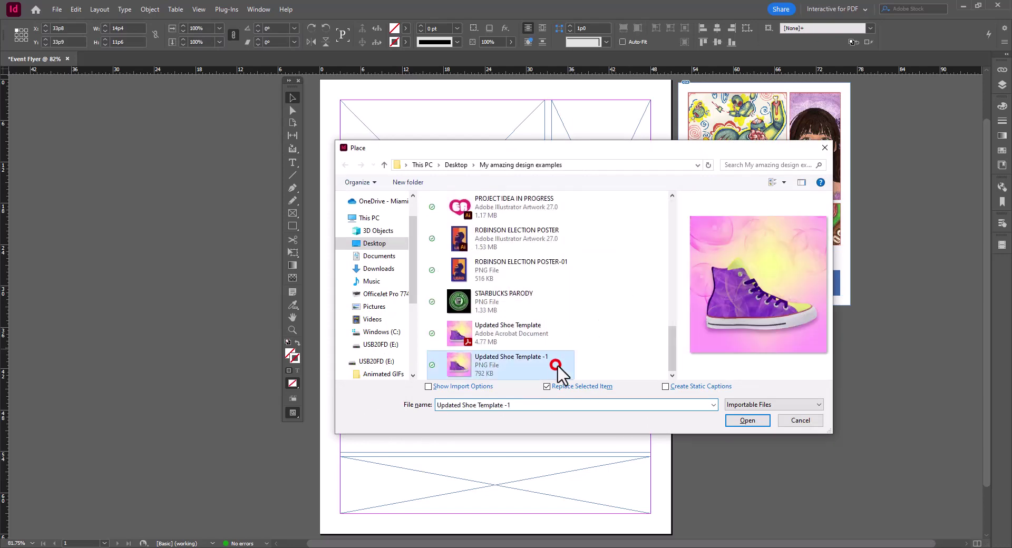
{"action": "left_click", "coordinate": [761, 420]}
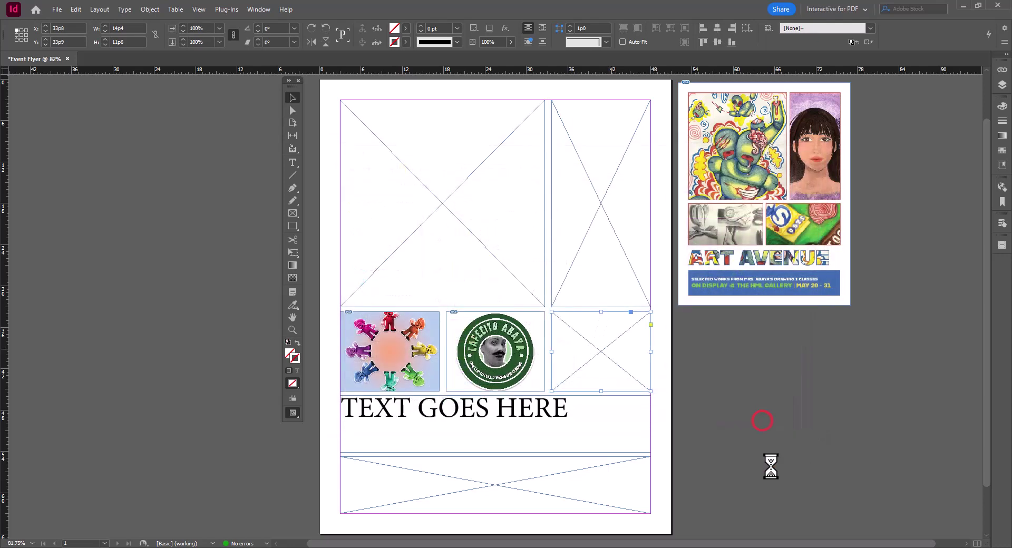
Step: Nudge the shoe image up and resize and reposition the robots image within their frames
{"action": "double_click", "coordinate": [614, 355]}
{"action": "left_click_drag", "start_coordinate": [613, 354], "coordinate": [614, 352]}
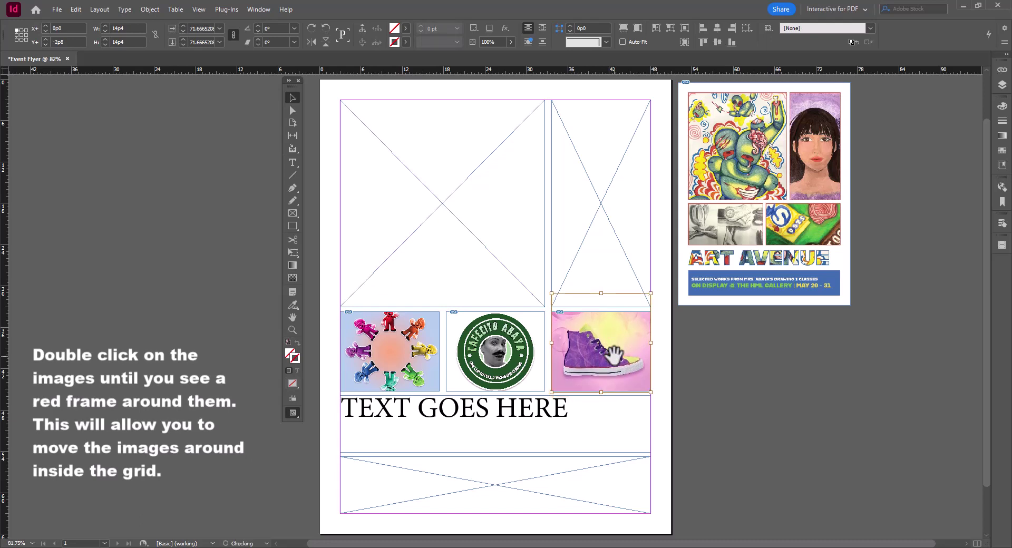
{"action": "left_click", "coordinate": [384, 391]}
{"action": "double_click", "coordinate": [366, 354]}
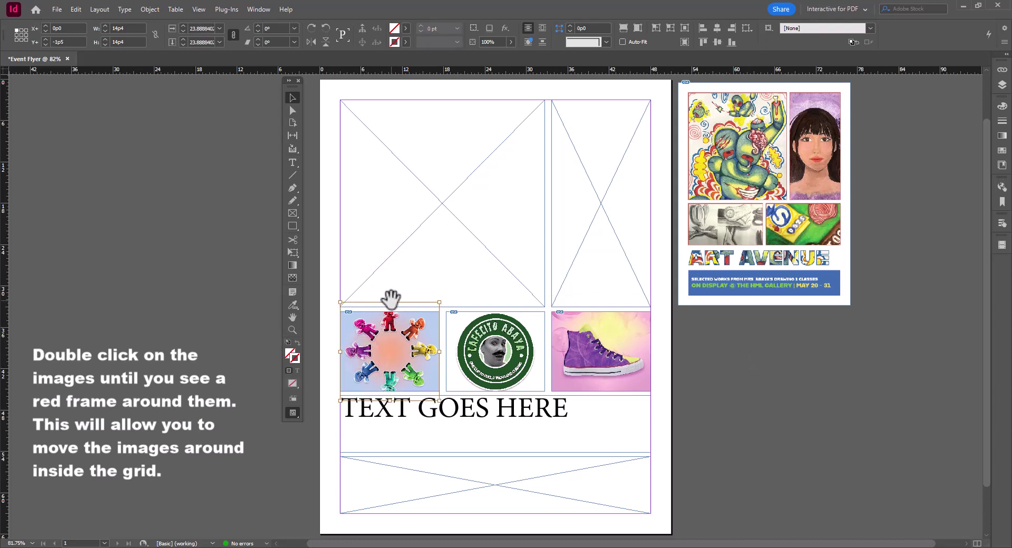
{"action": "left_click_drag", "start_coordinate": [391, 301], "coordinate": [392, 305]}
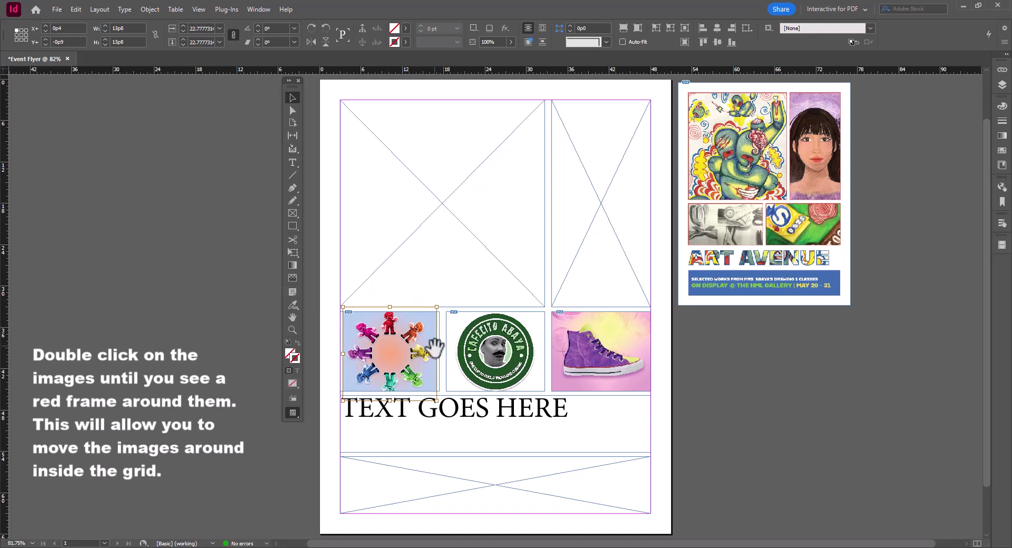
{"action": "left_click_drag", "start_coordinate": [440, 353], "coordinate": [442, 353]}
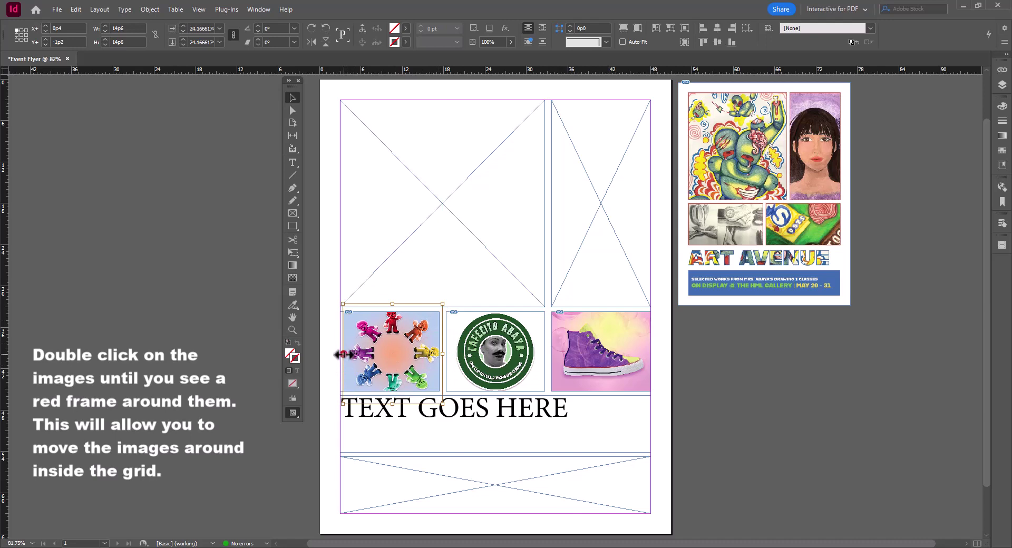
{"action": "left_click_drag", "start_coordinate": [342, 354], "coordinate": [340, 354]}
{"action": "left_click", "coordinate": [764, 393]}
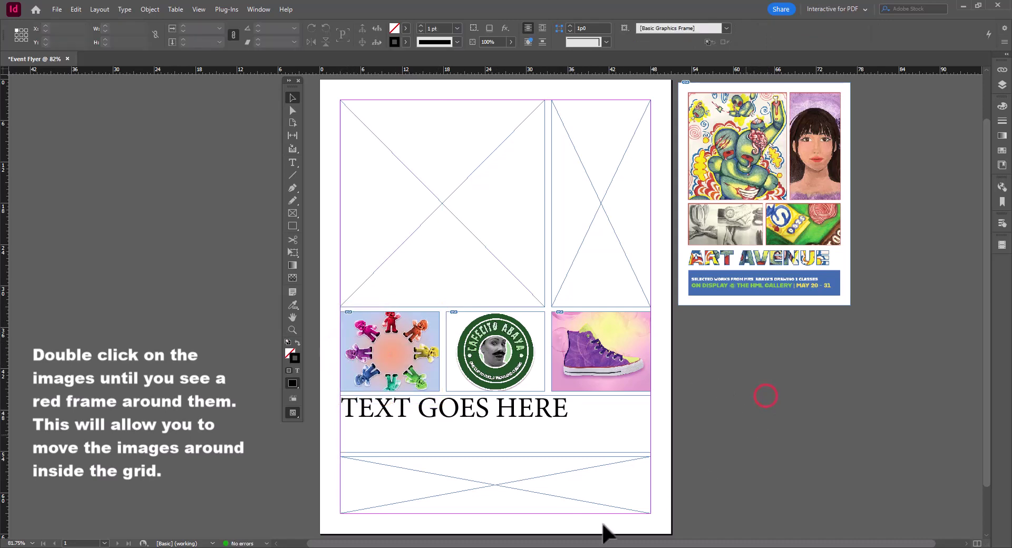
{"action": "double_click", "coordinate": [421, 348]}
{"action": "left_click_drag", "start_coordinate": [428, 355], "coordinate": [428, 363]}
{"action": "left_click", "coordinate": [859, 354]}
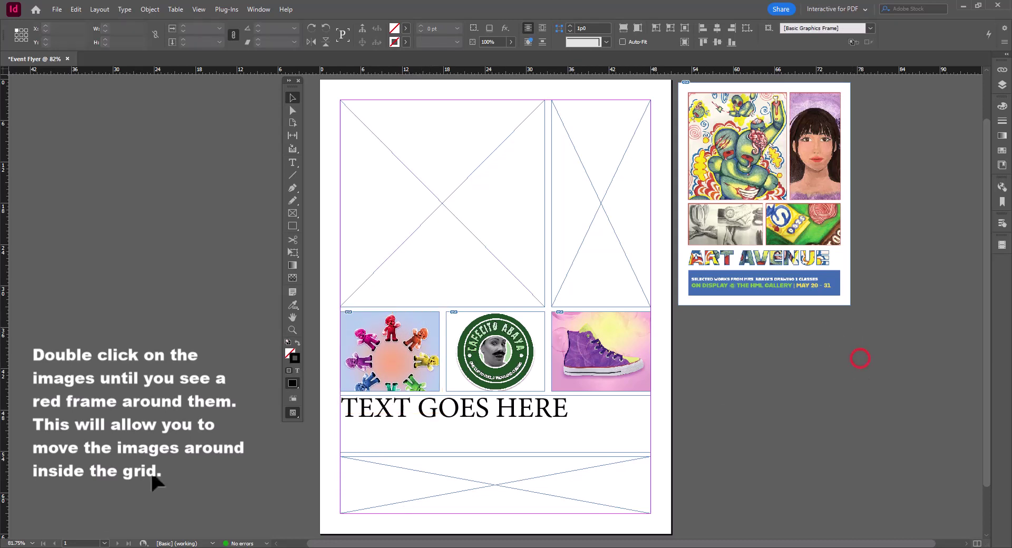
Step: Shrink the coffee logo slightly and nudge it up-left inside its frame
{"action": "double_click", "coordinate": [524, 345]}
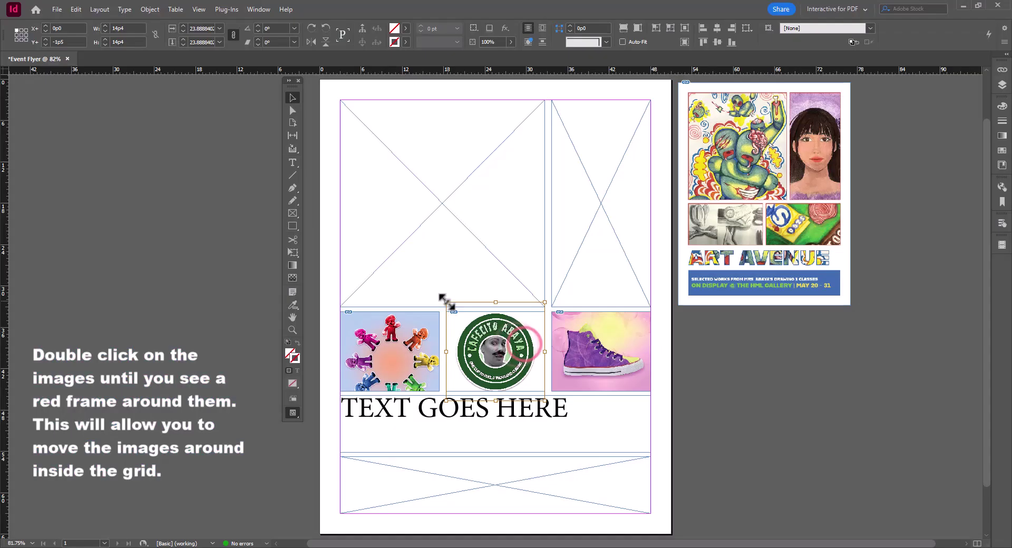
{"action": "left_click", "coordinate": [447, 301]}
{"action": "left_click_drag", "start_coordinate": [495, 302], "coordinate": [496, 307]}
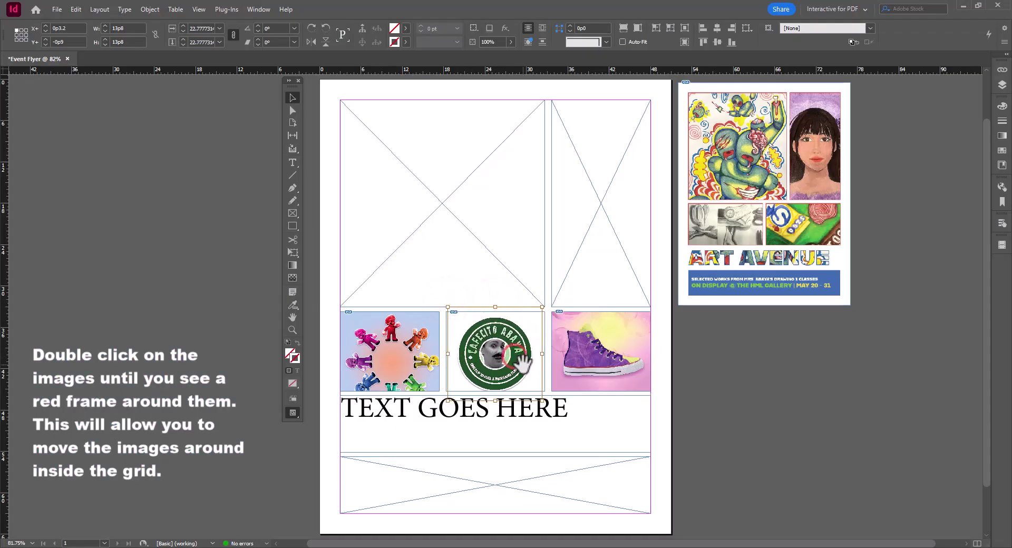
{"action": "left_click_drag", "start_coordinate": [513, 352], "coordinate": [511, 349]}
{"action": "left_click", "coordinate": [703, 391]}
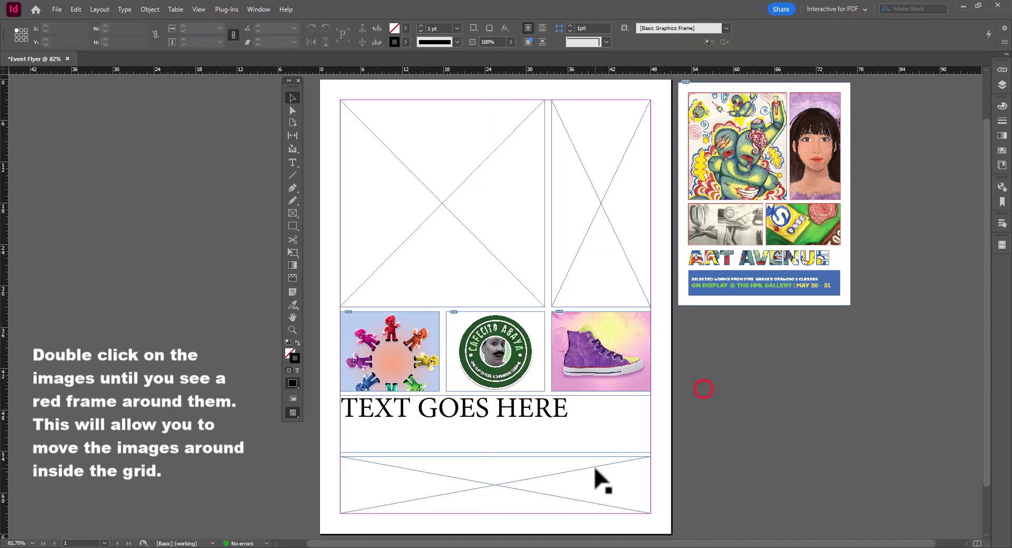
Step: Place the boy lettering portrait in the top-left frame and scale it to fill
{"action": "left_click", "coordinate": [448, 181]}
{"action": "key", "text": "ctrl+d"}
{"action": "left_click_drag", "start_coordinate": [676, 227], "coordinate": [671, 316]}
{"action": "double_click", "coordinate": [501, 250]}
{"action": "right_click", "coordinate": [480, 126]}
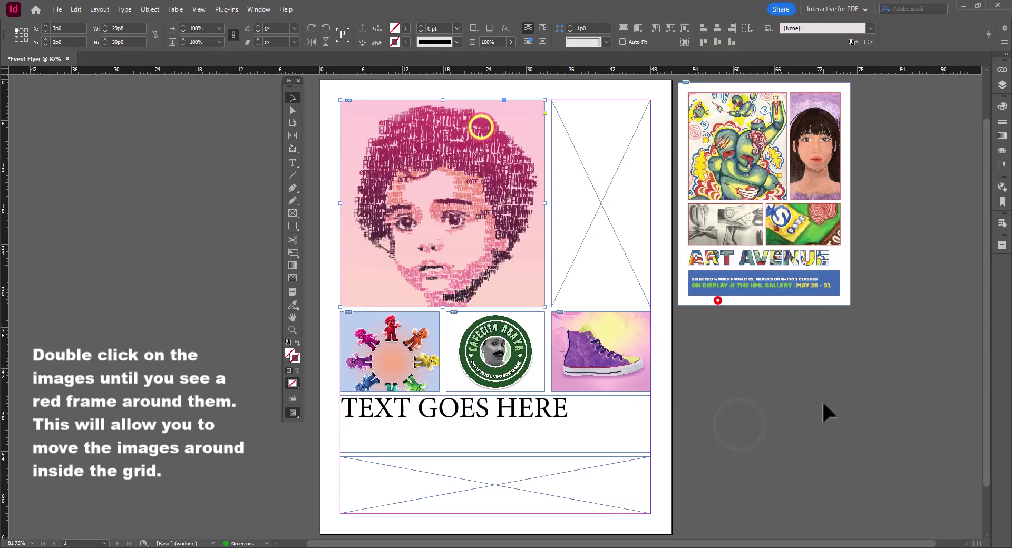
{"action": "left_click_drag", "start_coordinate": [501, 211], "coordinate": [529, 192]}
{"action": "left_click_drag", "start_coordinate": [441, 315], "coordinate": [445, 258]}
{"action": "left_click_drag", "start_coordinate": [432, 216], "coordinate": [435, 224]}
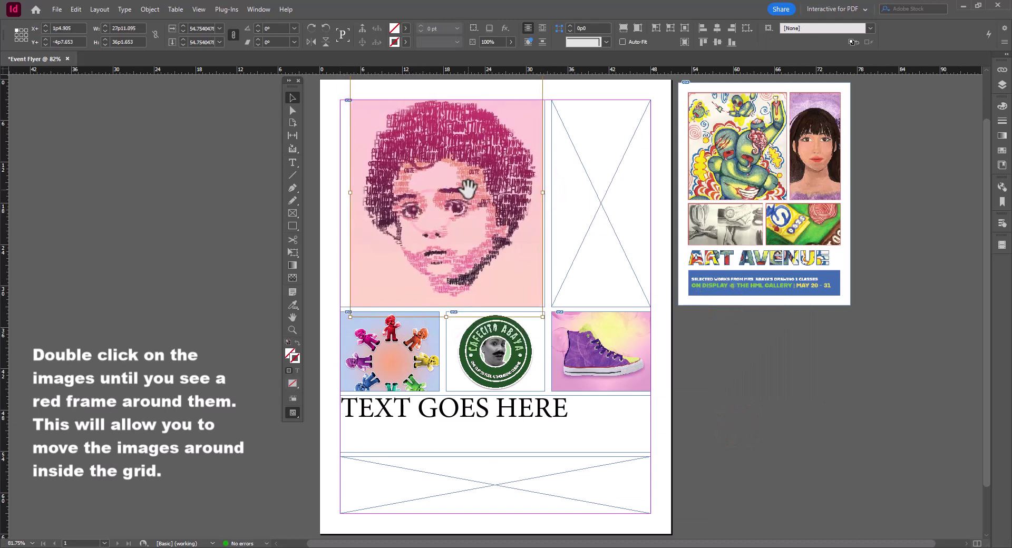
{"action": "left_click_drag", "start_coordinate": [351, 193], "coordinate": [340, 195]}
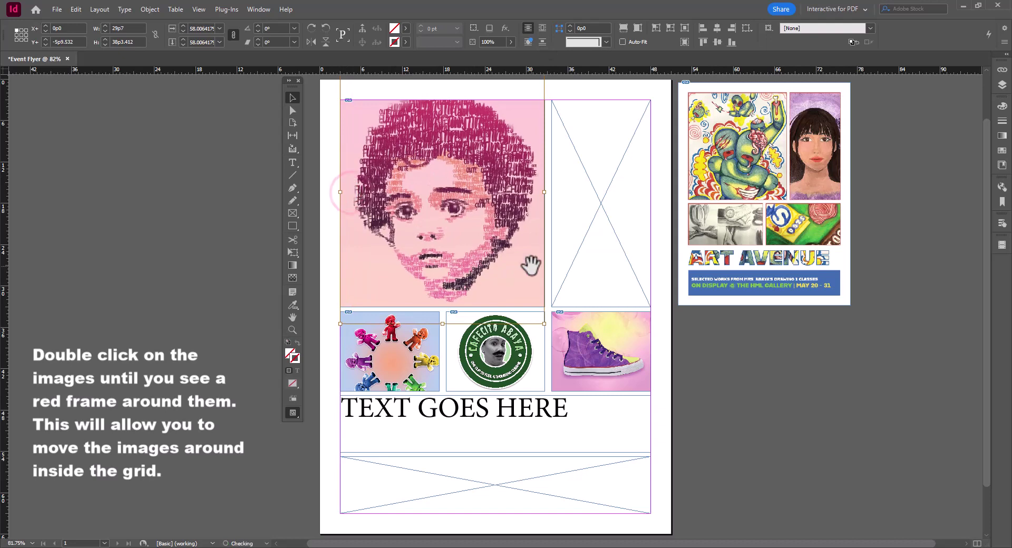
Step: Place the pop-art woman portrait in the top-right frame and make it fill the frame
{"action": "left_click", "coordinate": [612, 202]}
{"action": "key", "text": "ctrl+d"}
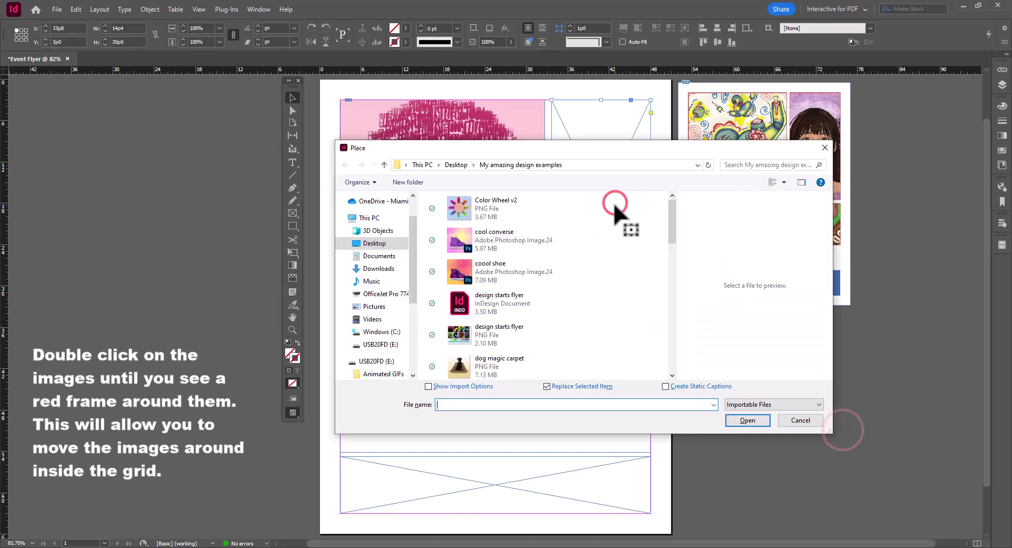
{"action": "left_click_drag", "start_coordinate": [671, 214], "coordinate": [672, 342]}
{"action": "scroll", "coordinate": [526, 273], "scroll_direction": "up", "scroll_amount": 3}
{"action": "double_click", "coordinate": [526, 273]}
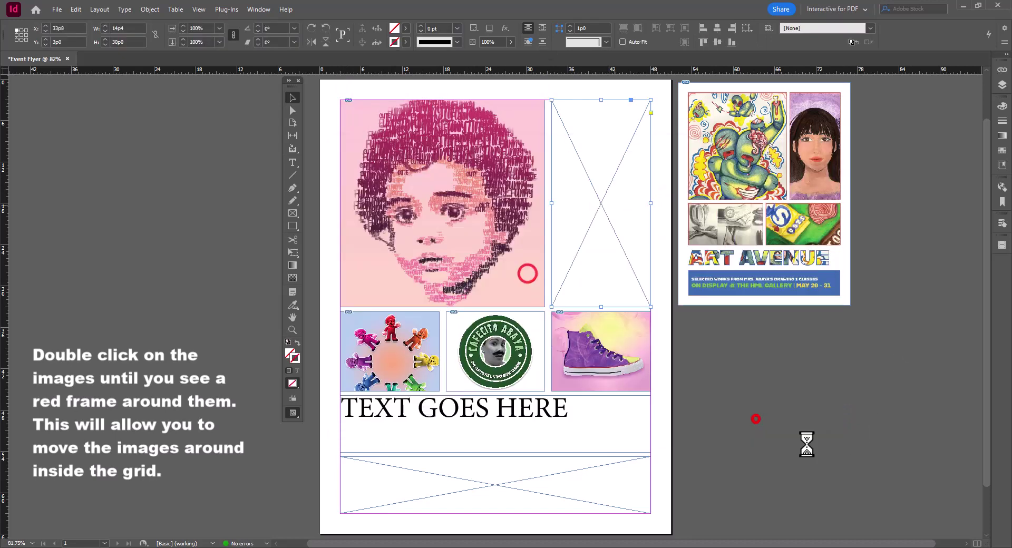
{"action": "right_click", "coordinate": [600, 158]}
{"action": "left_click", "coordinate": [798, 330]}
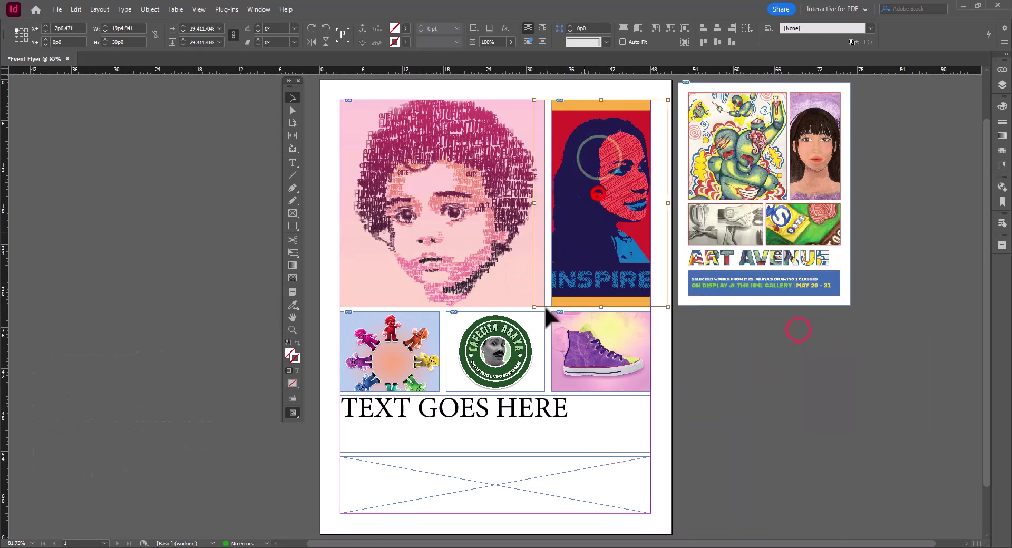
{"action": "left_click_drag", "start_coordinate": [535, 309], "coordinate": [479, 99]}
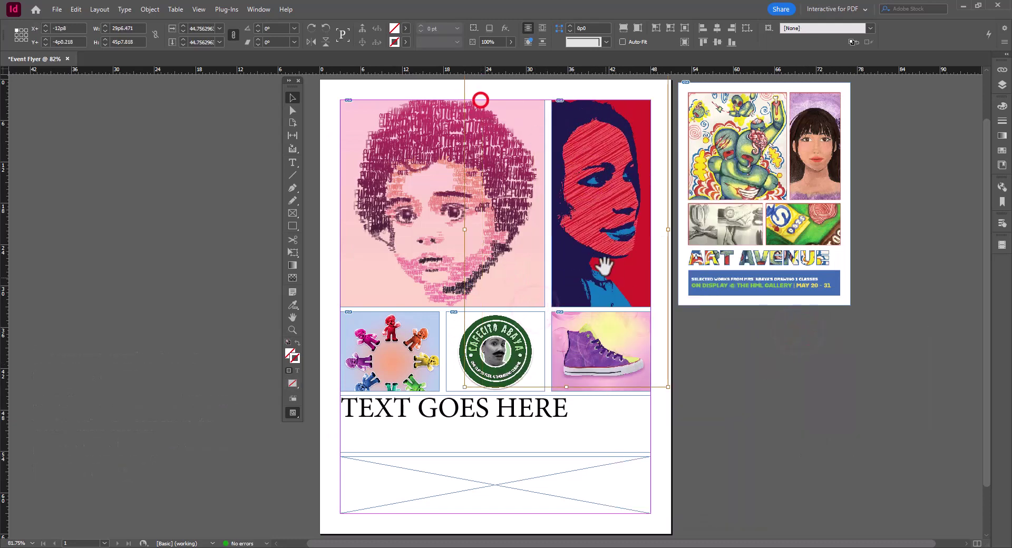
{"action": "left_click", "coordinate": [833, 403]}
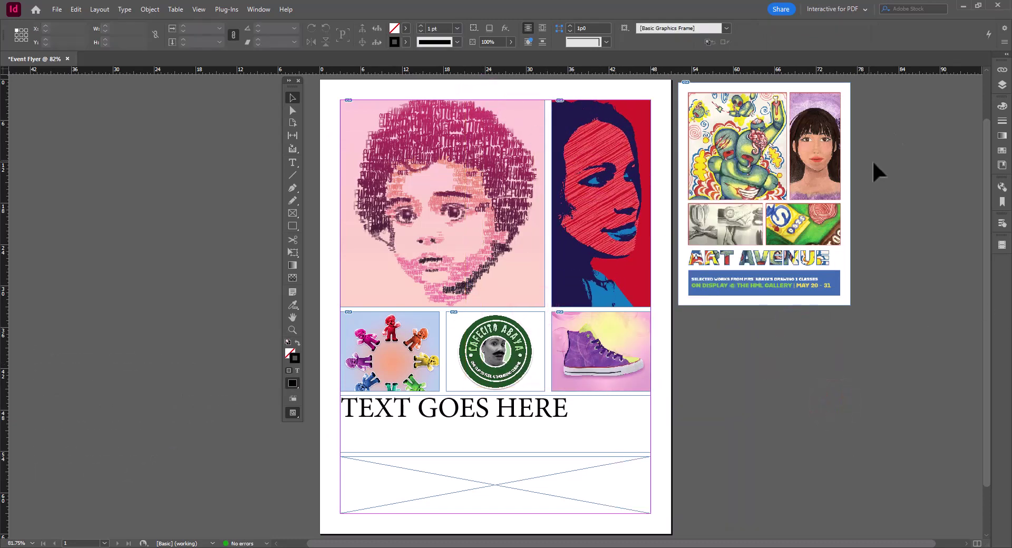
{"action": "left_click", "coordinate": [592, 154]}
{"action": "left_click", "coordinate": [922, 344]}
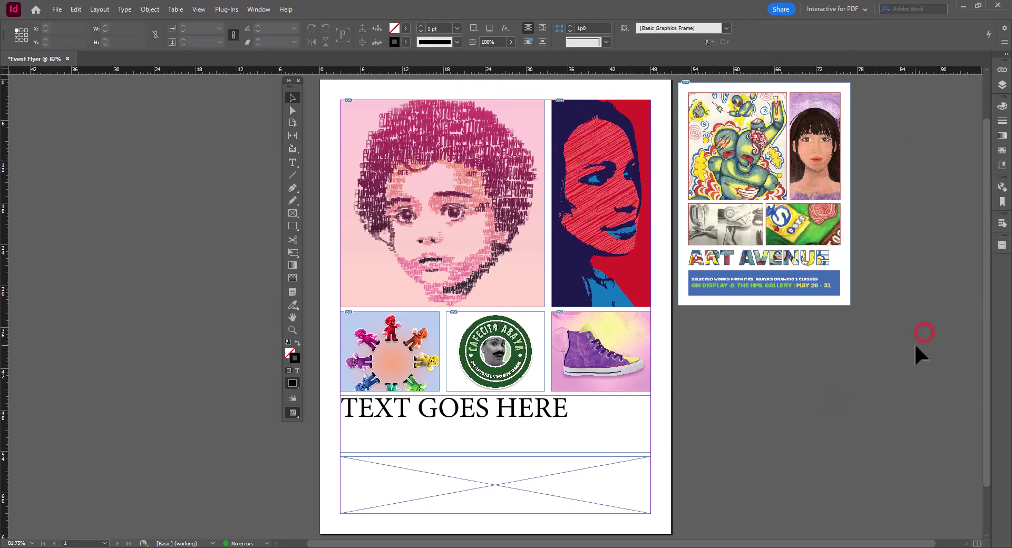
Step: Give the Cafecito logo frame a Black fill, then select all the artwork frames
{"action": "left_click", "coordinate": [535, 311]}
{"action": "left_click", "coordinate": [405, 28]}
{"action": "left_click", "coordinate": [302, 97]}
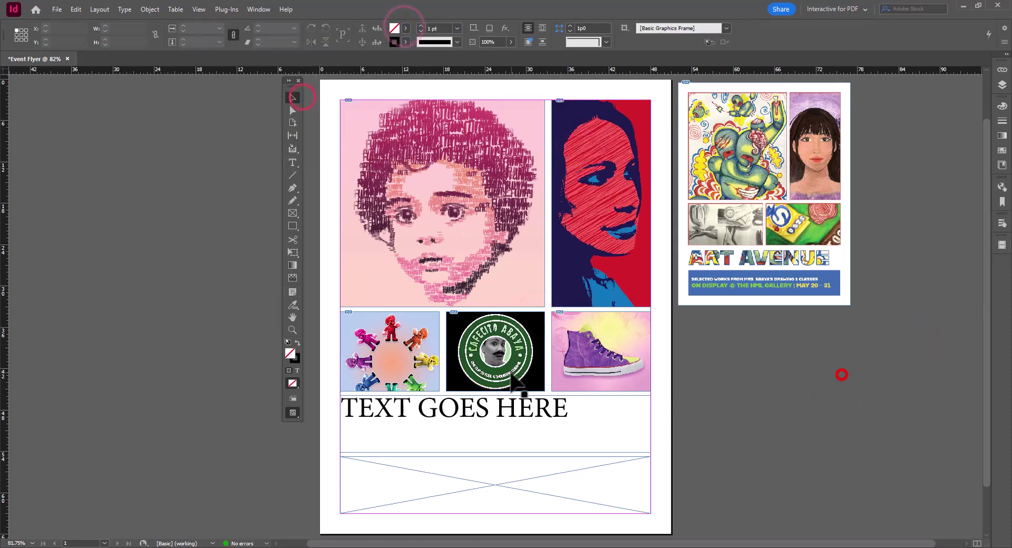
{"action": "left_click", "coordinate": [493, 308]}
{"action": "left_click_drag", "start_coordinate": [326, 156], "coordinate": [638, 361]}
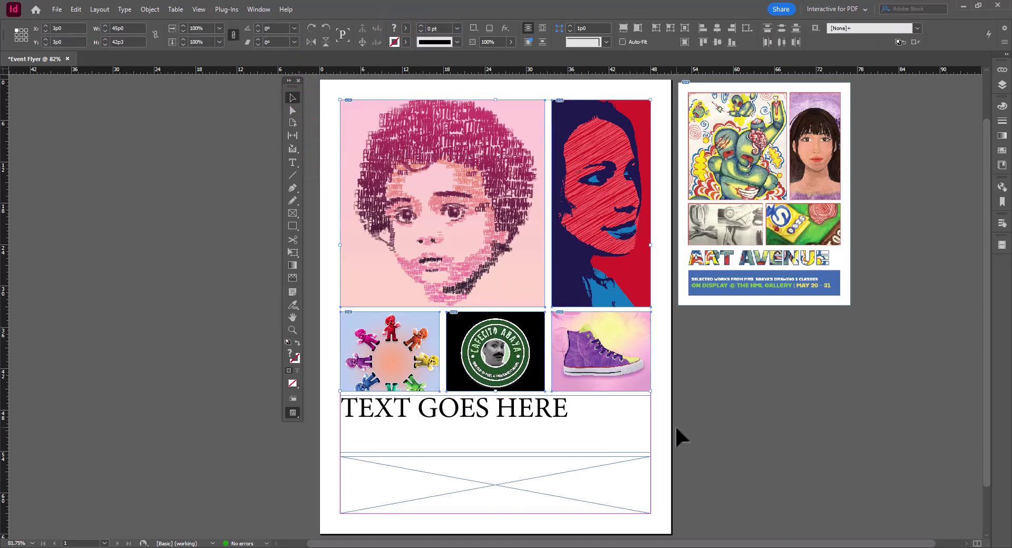
Step: Give the artwork frames a 2 pt Black stroke and switch to Preview mode
{"action": "left_click", "coordinate": [405, 42]}
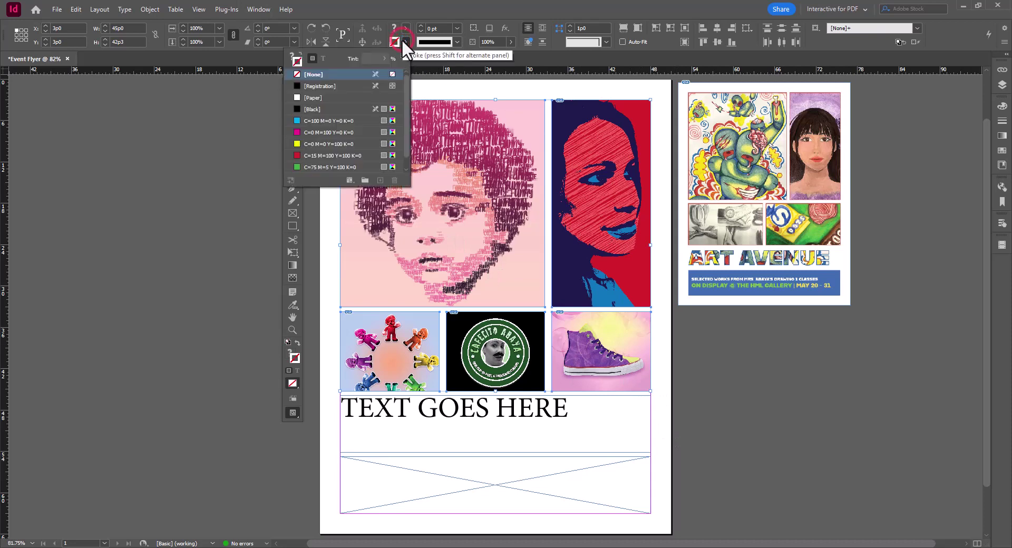
{"action": "left_click", "coordinate": [321, 110]}
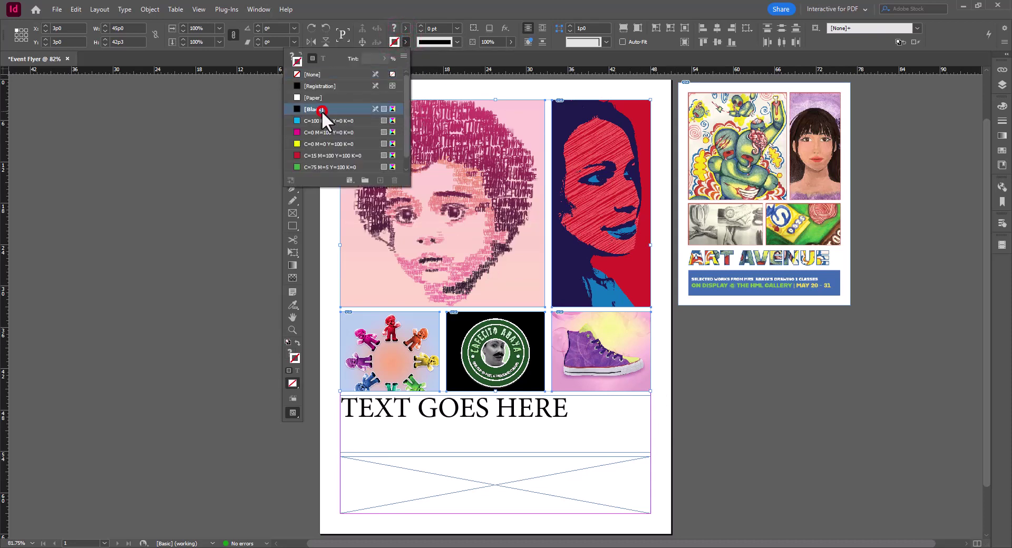
{"action": "left_click", "coordinate": [422, 25]}
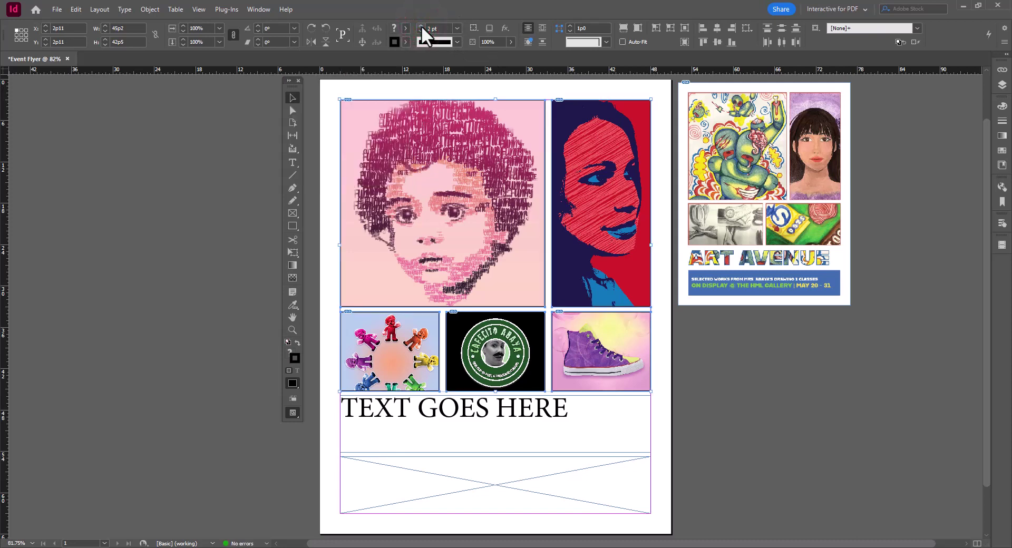
{"action": "left_click", "coordinate": [800, 328]}
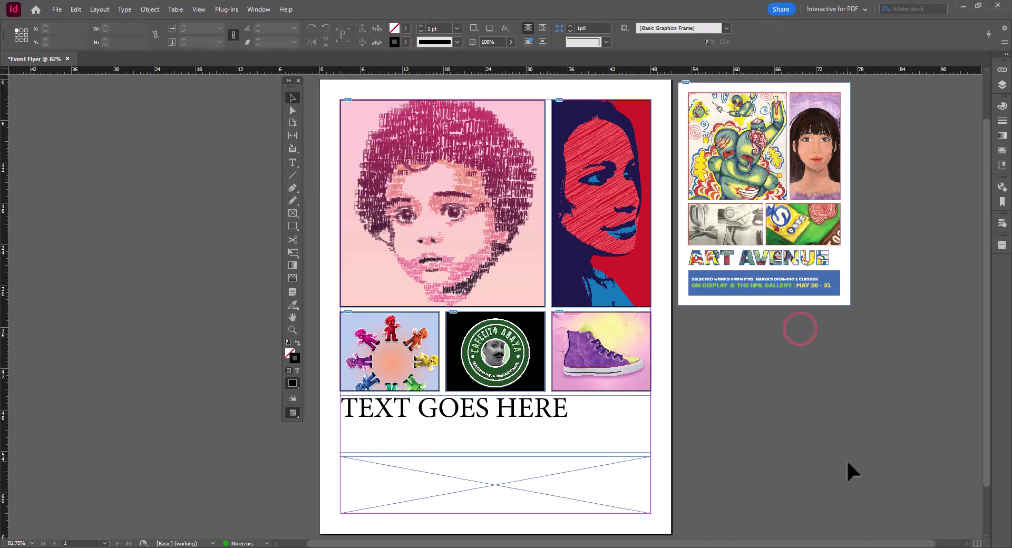
{"action": "key", "text": "w"}
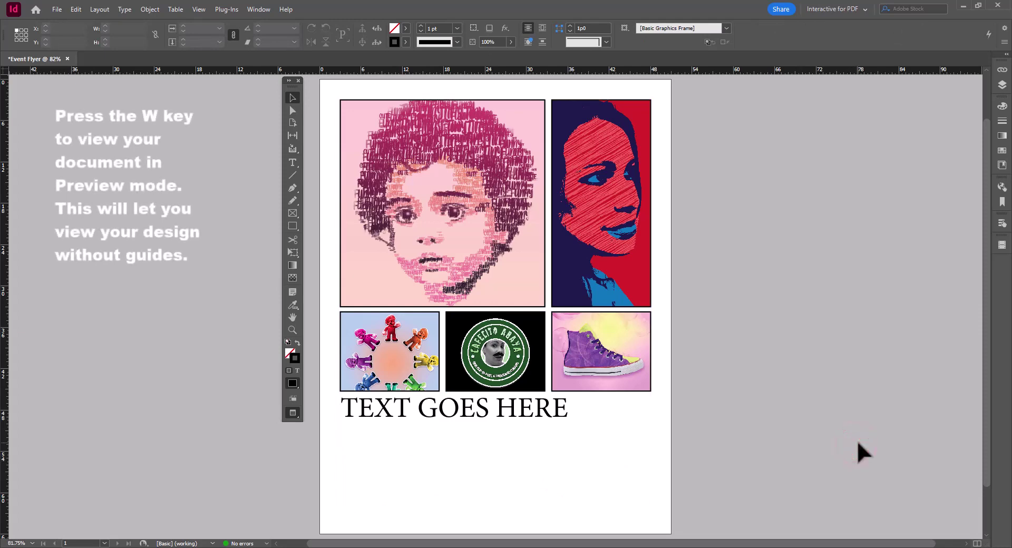
Step: Reselect all six image frames and open the stroke Color Picker
{"action": "left_click_drag", "start_coordinate": [328, 172], "coordinate": [628, 323]}
{"action": "left_click", "coordinate": [406, 41]}
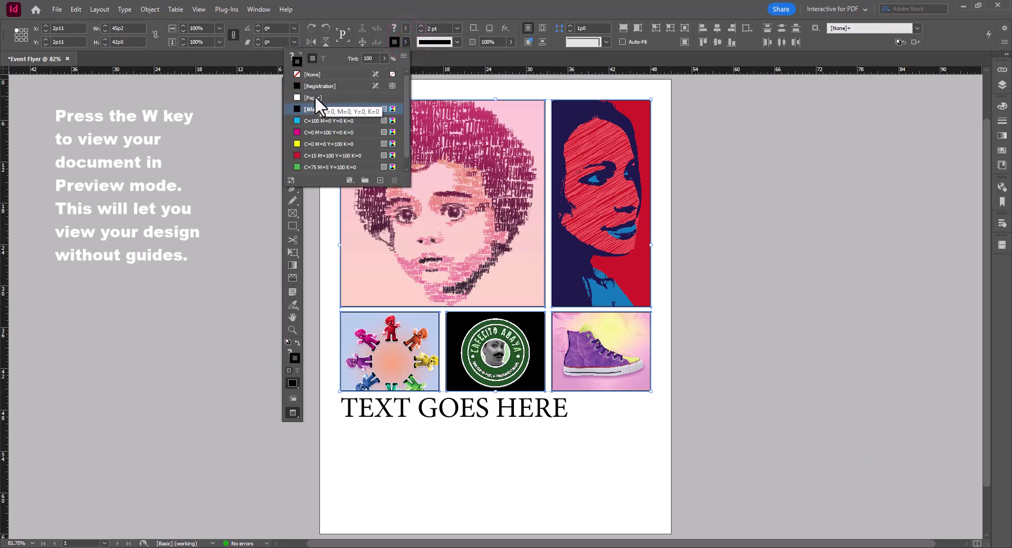
{"action": "scroll", "coordinate": [315, 143], "scroll_direction": "down", "scroll_amount": 1}
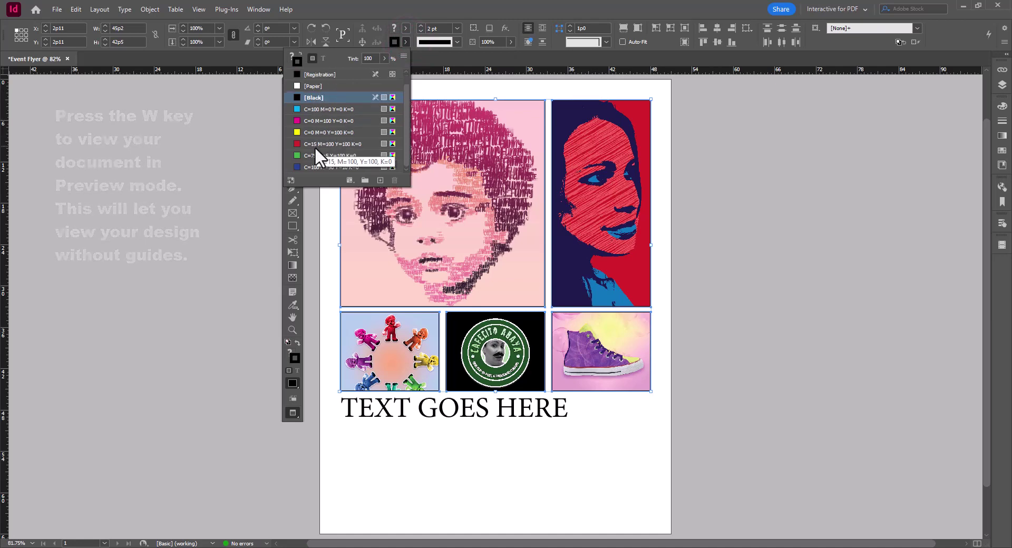
{"action": "left_click", "coordinate": [394, 42]}
{"action": "left_click", "coordinate": [394, 42]}
Step: Outline the artwork frames in light blue b4cdeb sampled from the Mario figures image
{"action": "left_click_drag", "start_coordinate": [524, 182], "coordinate": [796, 173]}
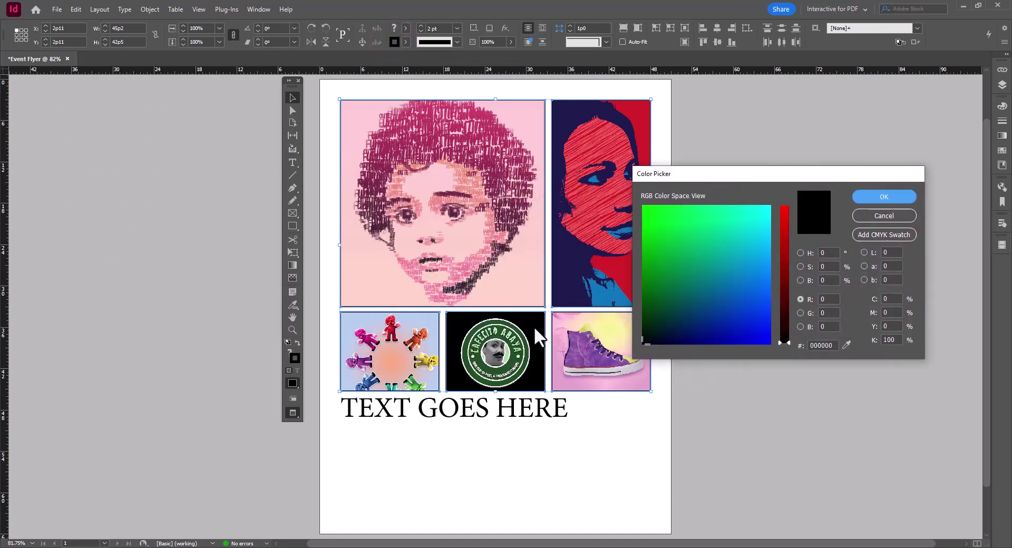
{"action": "left_click", "coordinate": [844, 344]}
{"action": "left_click", "coordinate": [846, 345]}
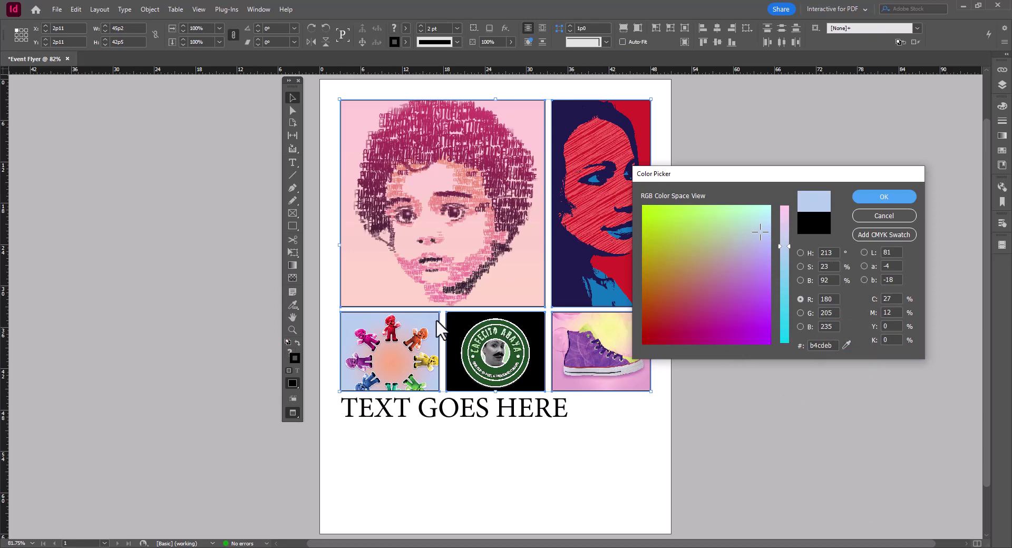
{"action": "left_click", "coordinate": [911, 195]}
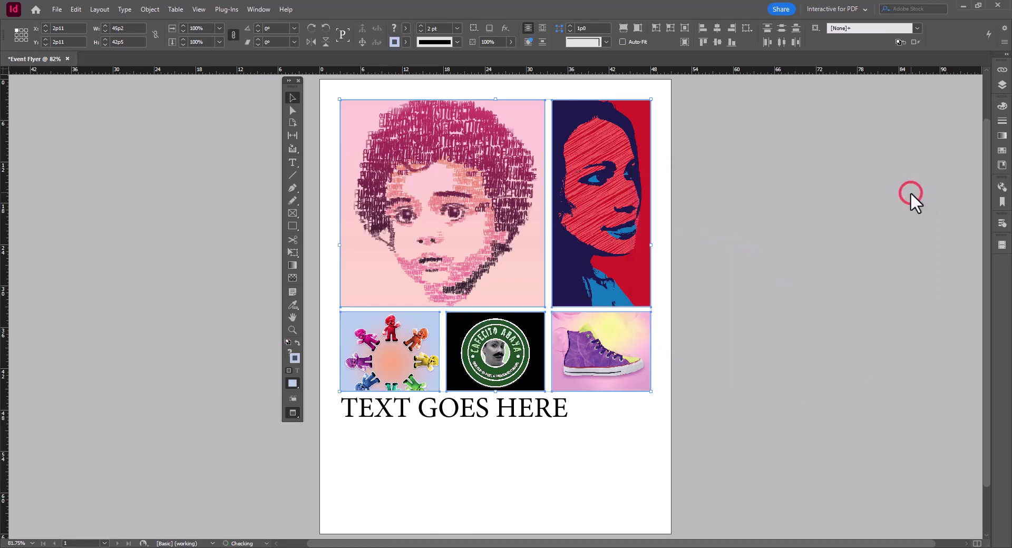
{"action": "left_click", "coordinate": [854, 215]}
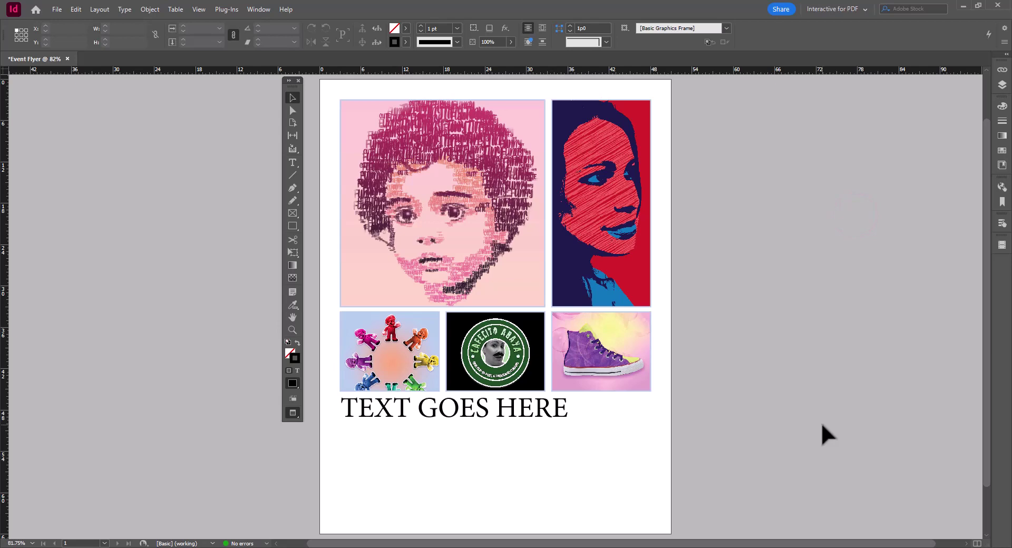
Step: Zoom in on the portrait frame to inspect the light blue outlines
{"action": "left_click", "coordinate": [292, 330]}
{"action": "left_click", "coordinate": [340, 108]}
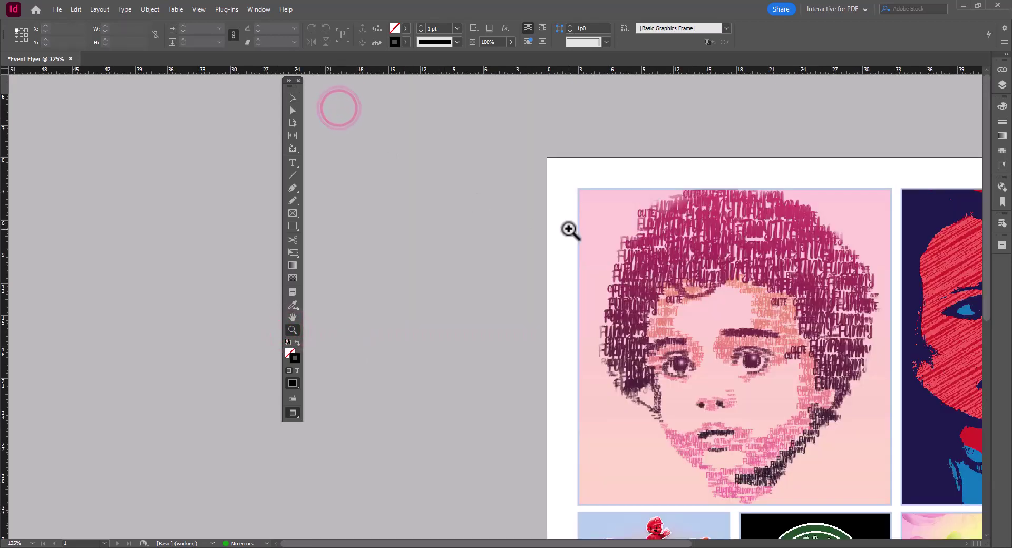
{"action": "left_click", "coordinate": [566, 228]}
{"action": "scroll", "coordinate": [602, 260], "scroll_direction": "down", "scroll_amount": 5}
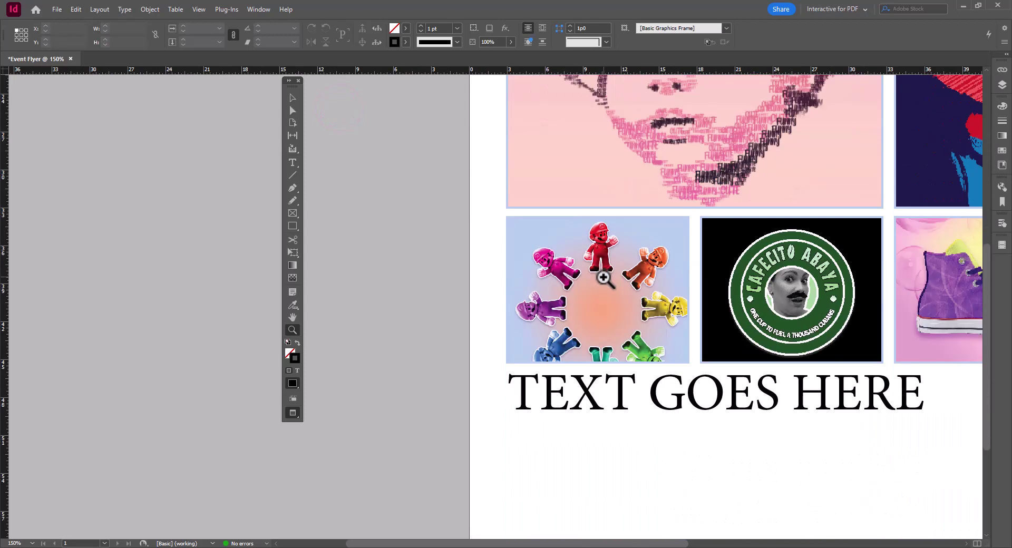
{"action": "scroll", "coordinate": [605, 281], "scroll_direction": "up", "scroll_amount": 4}
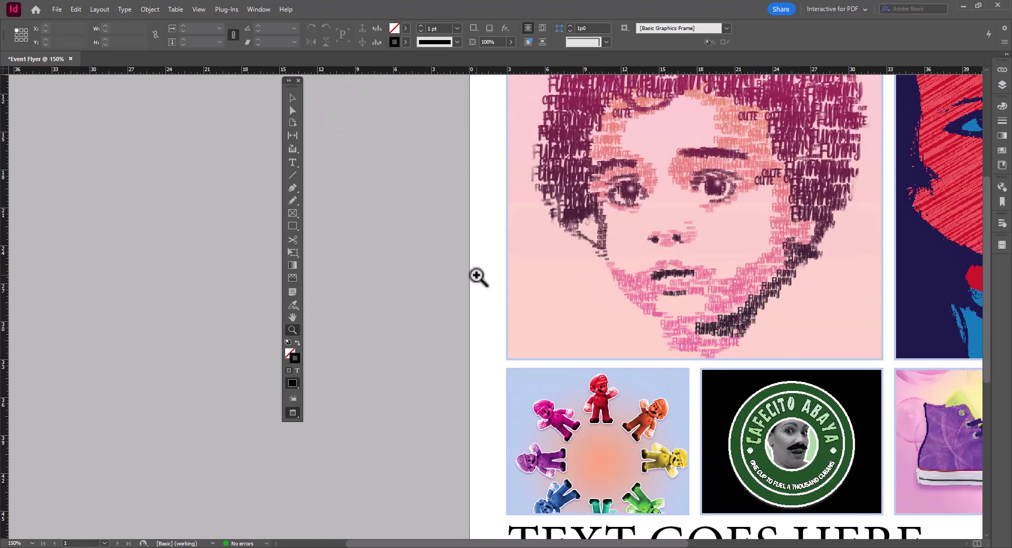
{"action": "left_click", "coordinate": [479, 277], "text": "alt"}
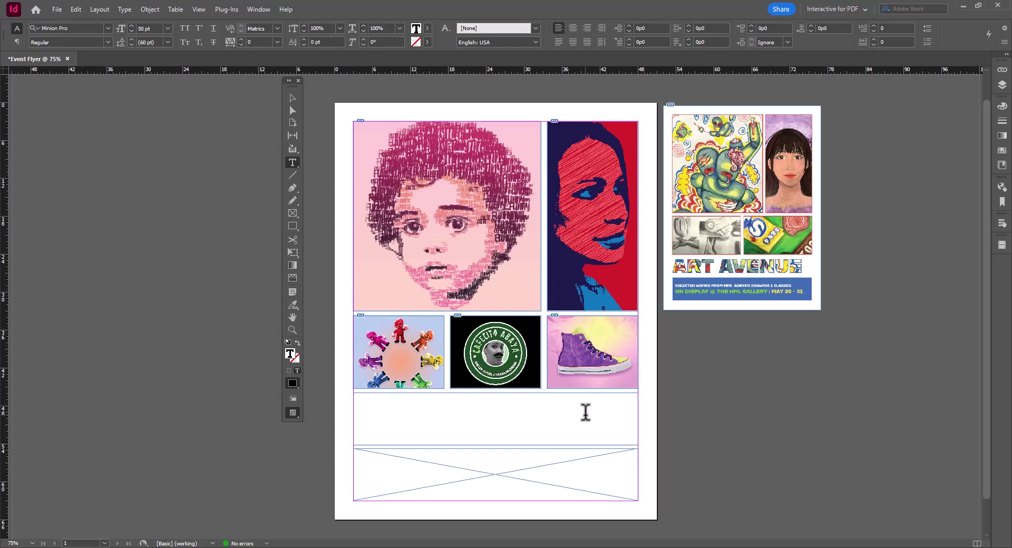
Step: Type the heading 'DESIGN STAR' into the empty text frame
{"action": "type", "text": "DESIGN G"}
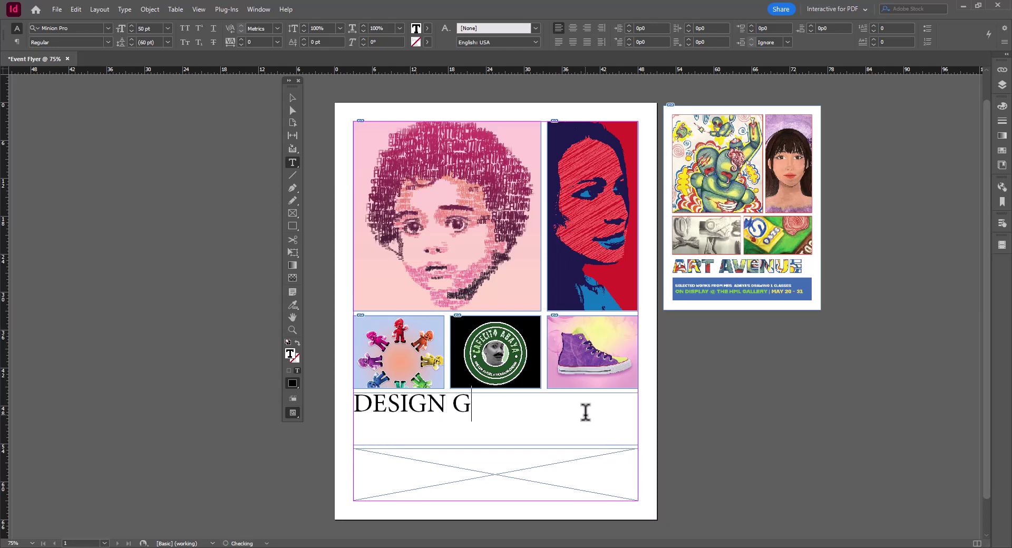
{"action": "key", "text": "BackSpace"}
{"action": "type", "text": "STAR"}
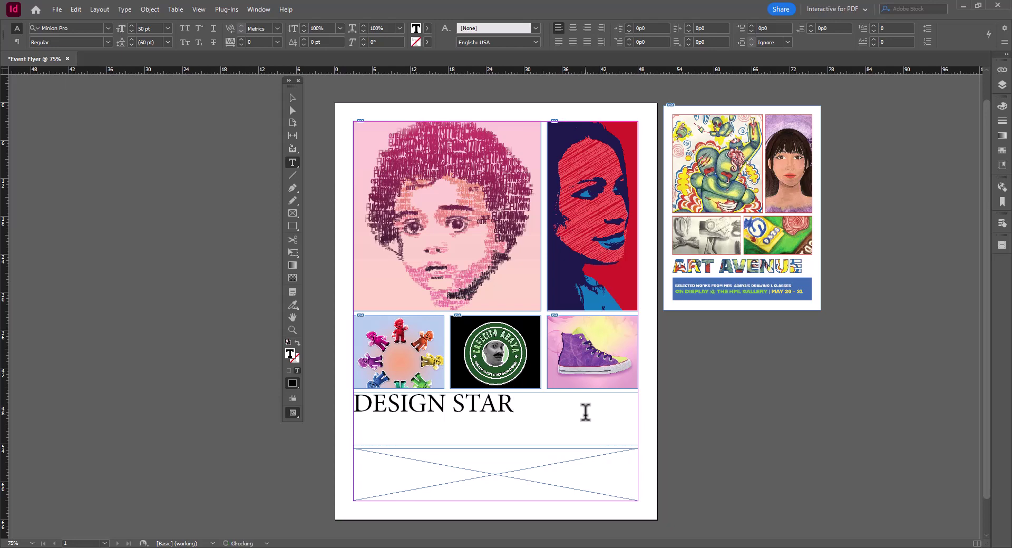
Step: Set the whole DESIGN STAR heading in the Alfam 2 font
{"action": "key", "text": "ctrl+a"}
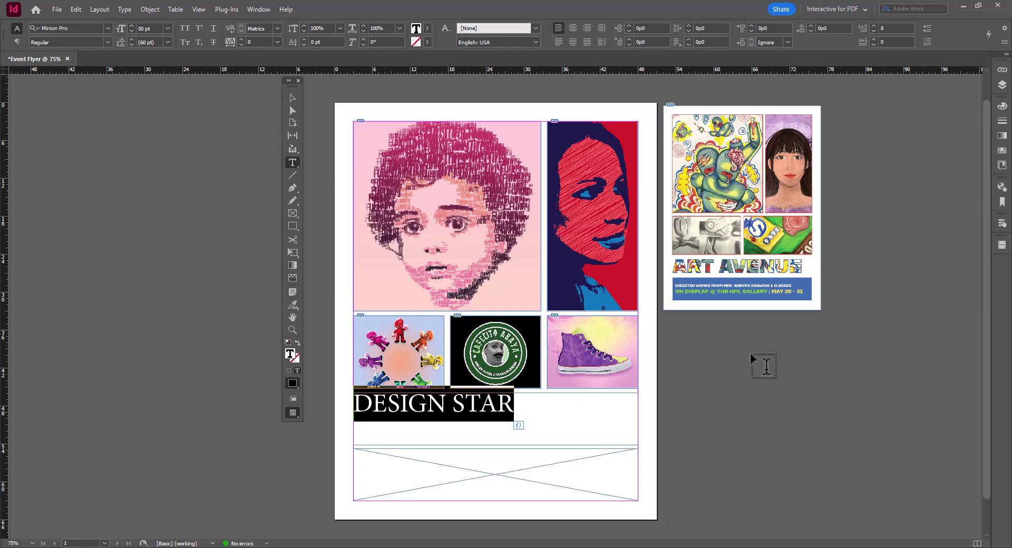
{"action": "left_click", "coordinate": [107, 28]}
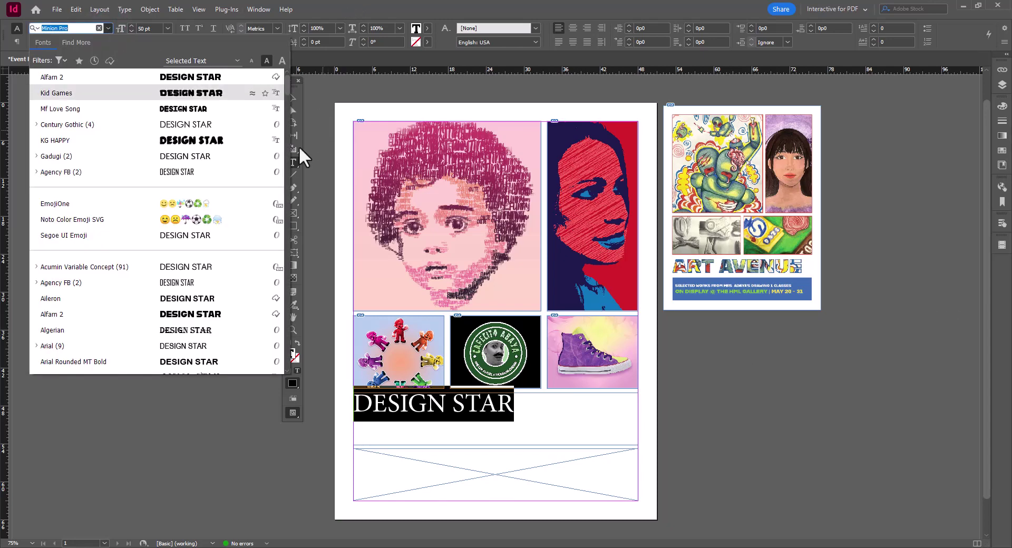
{"action": "left_click", "coordinate": [232, 83]}
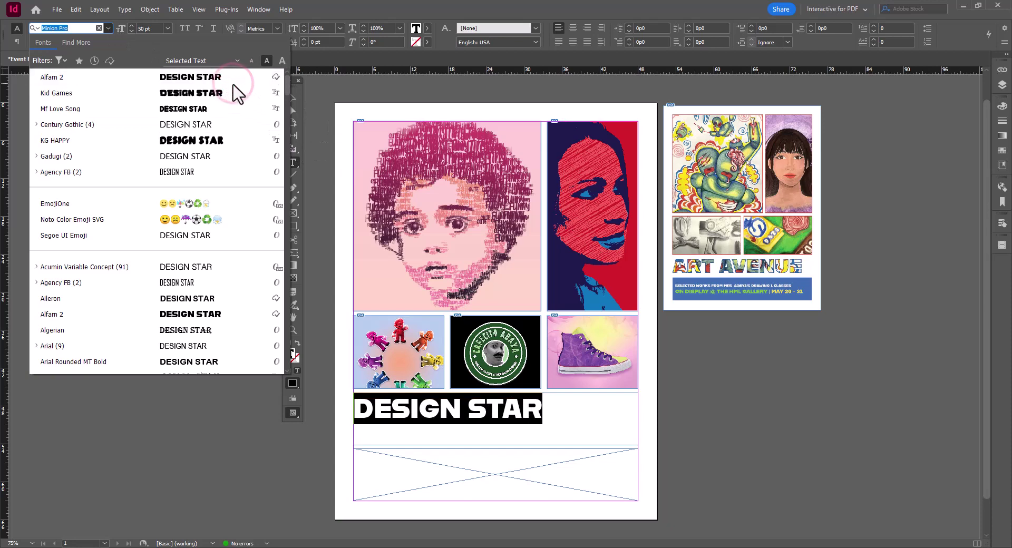
{"action": "left_click", "coordinate": [222, 79]}
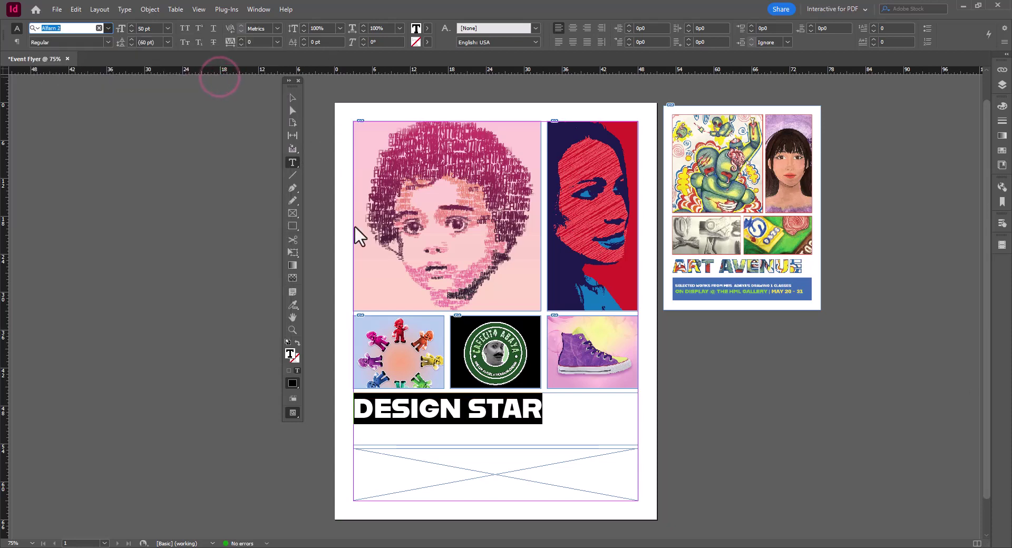
Step: Make the DESIGN STAR heading 72 pt, then deselect its frame
{"action": "left_click", "coordinate": [168, 28]}
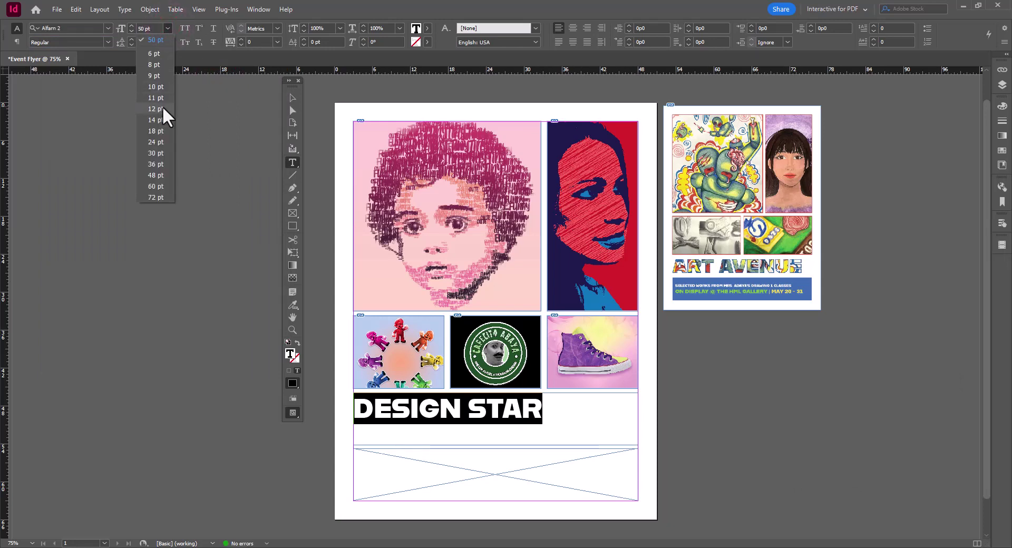
{"action": "left_click", "coordinate": [158, 120]}
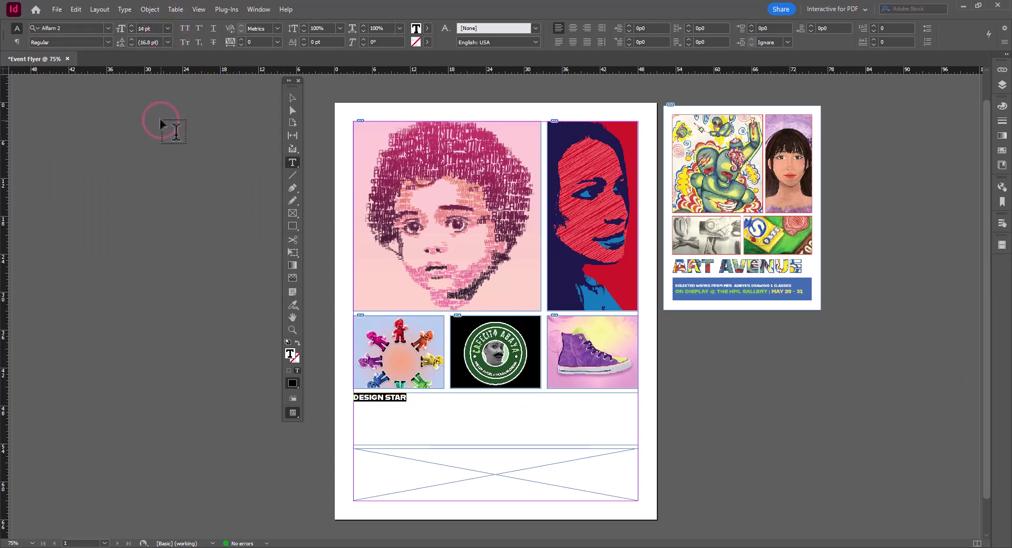
{"action": "left_click", "coordinate": [167, 30]}
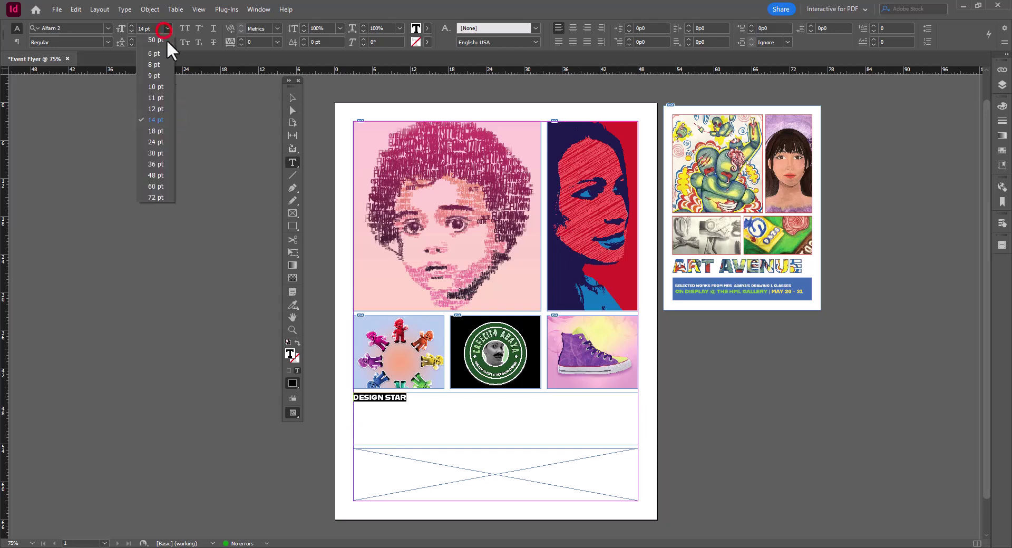
{"action": "left_click", "coordinate": [163, 197]}
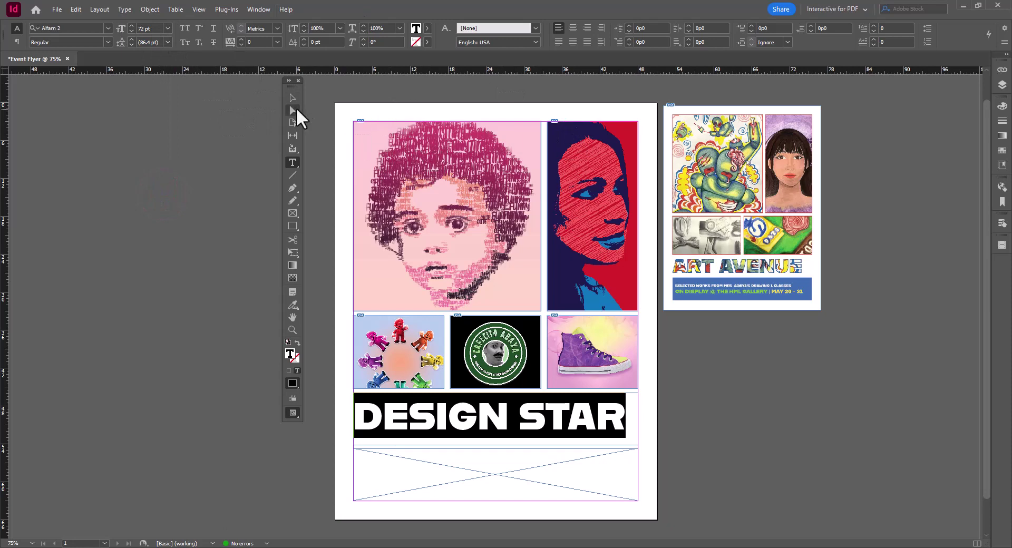
{"action": "left_click", "coordinate": [293, 97]}
{"action": "left_click", "coordinate": [744, 471]}
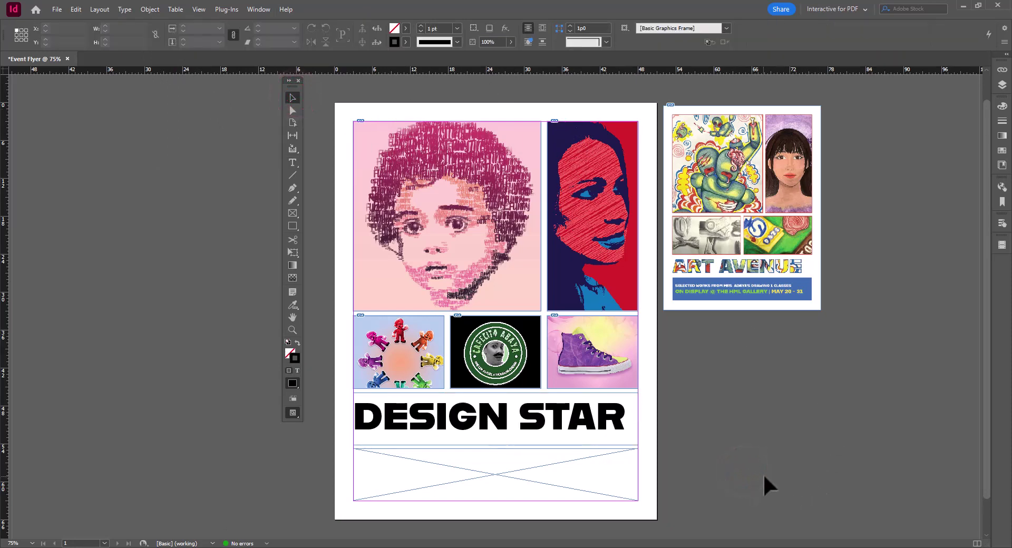
Step: Fill the empty bottom frame with pink f2c1d1
{"action": "left_click", "coordinate": [535, 495]}
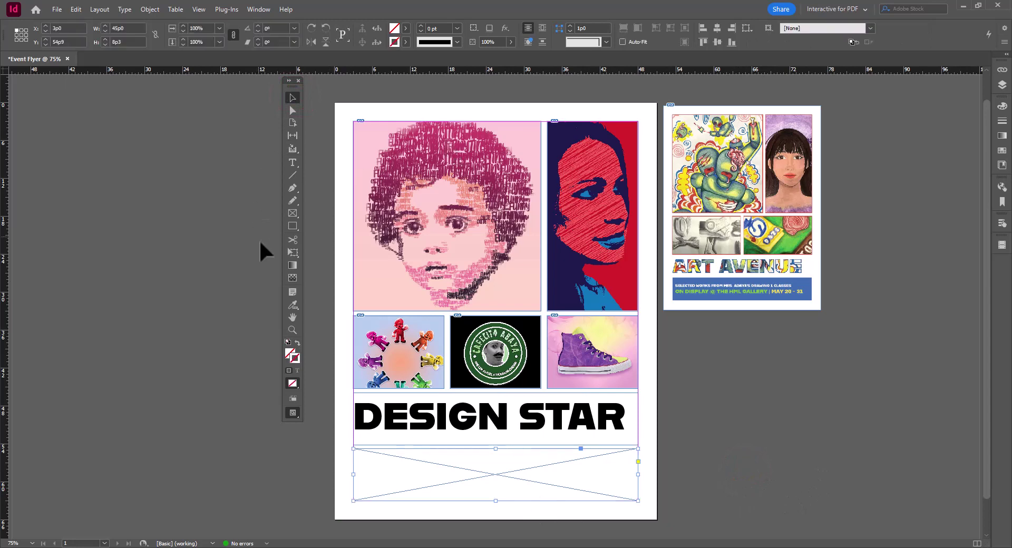
{"action": "double_click", "coordinate": [395, 30]}
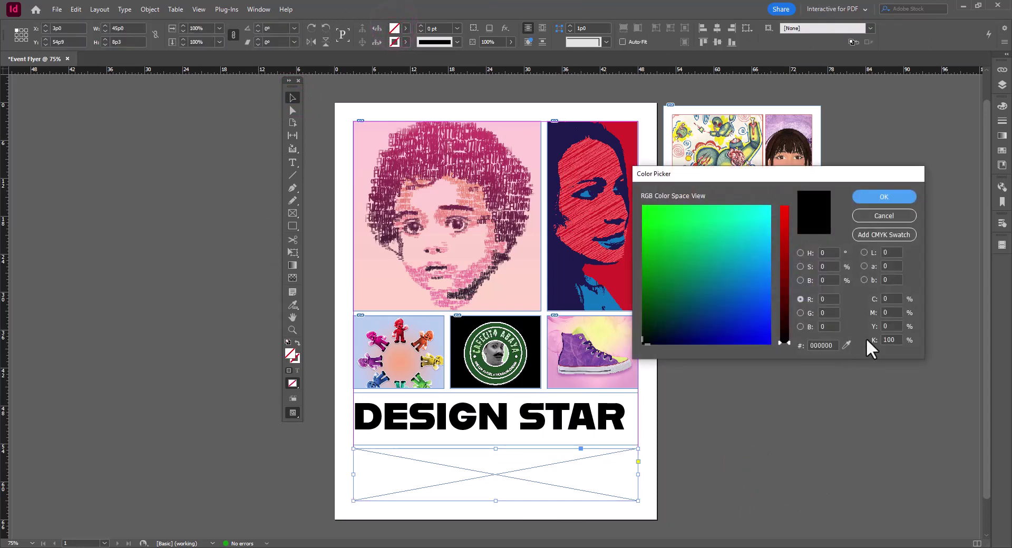
{"action": "left_click", "coordinate": [847, 345]}
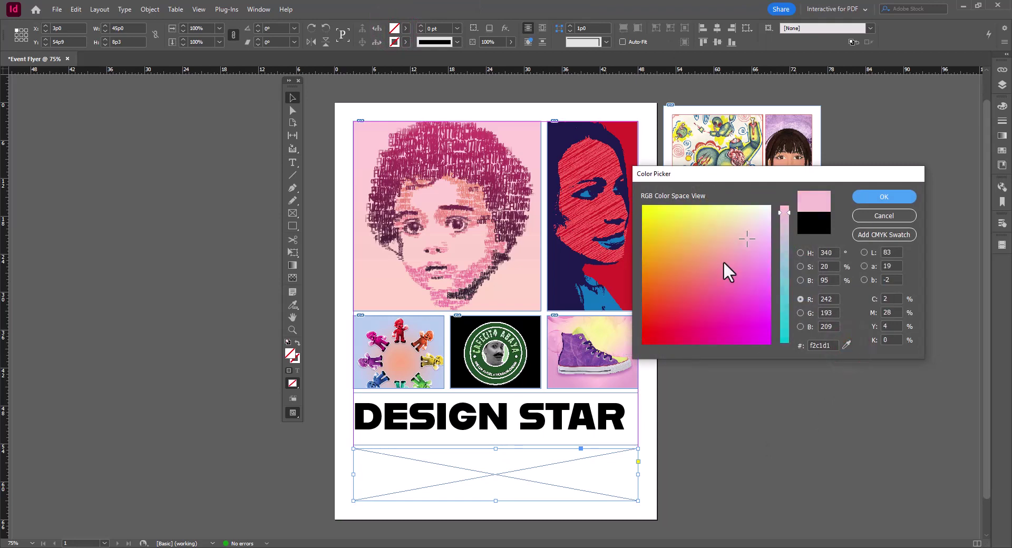
{"action": "left_click", "coordinate": [901, 197]}
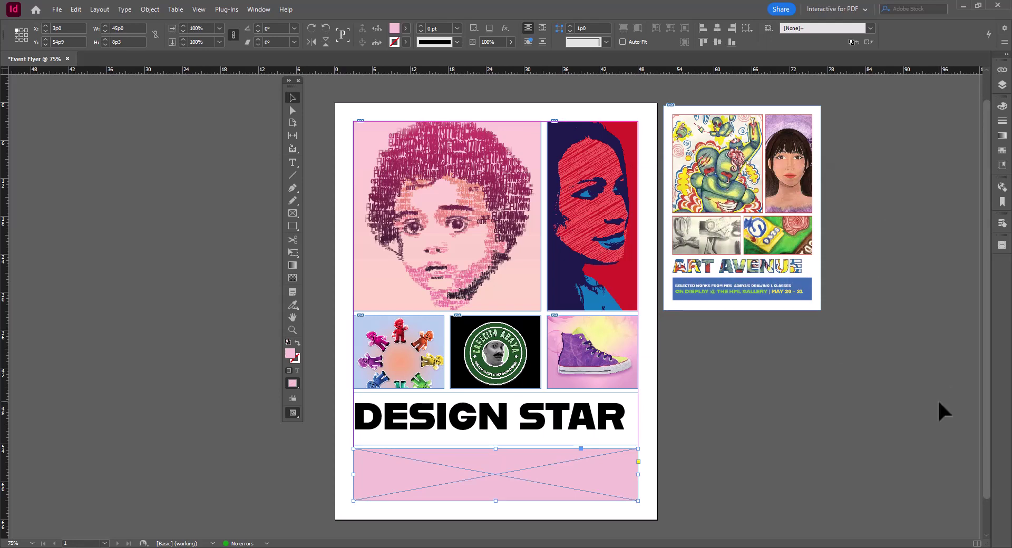
Step: Zoom the page to 125% and move the tools panel aside
{"action": "left_click", "coordinate": [293, 162]}
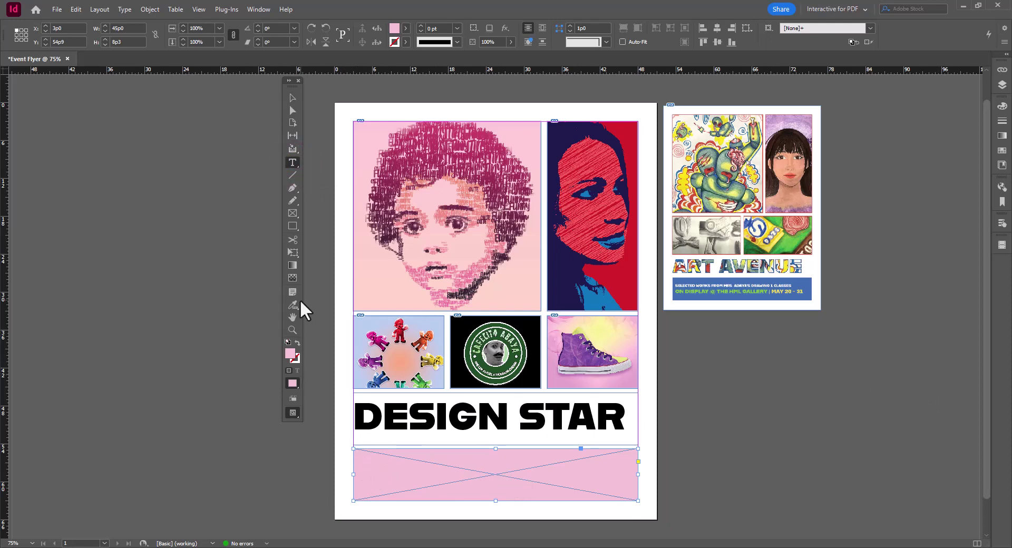
{"action": "left_click", "coordinate": [293, 330]}
{"action": "left_click", "coordinate": [543, 459]}
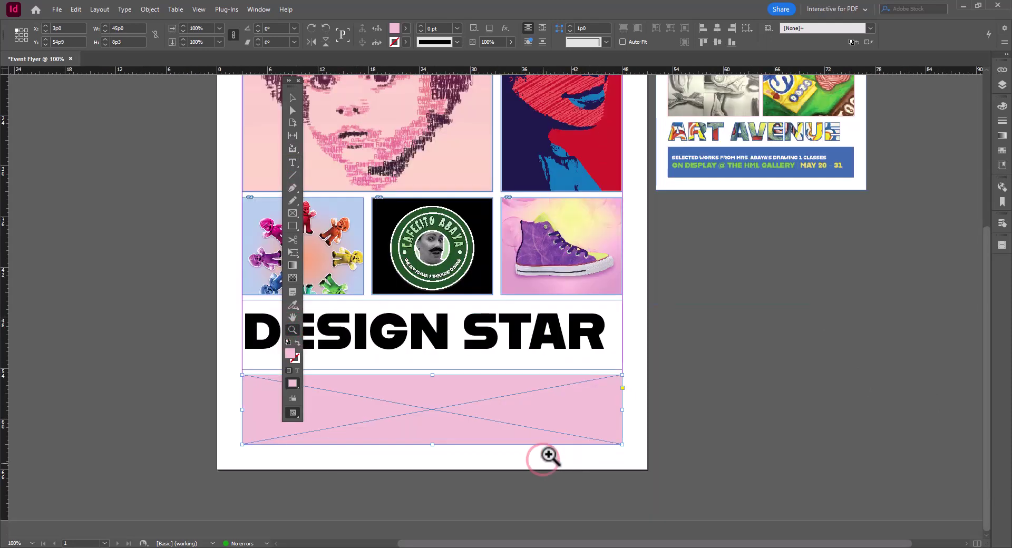
{"action": "left_click", "coordinate": [551, 451]}
{"action": "left_click_drag", "start_coordinate": [296, 87], "coordinate": [79, 104]}
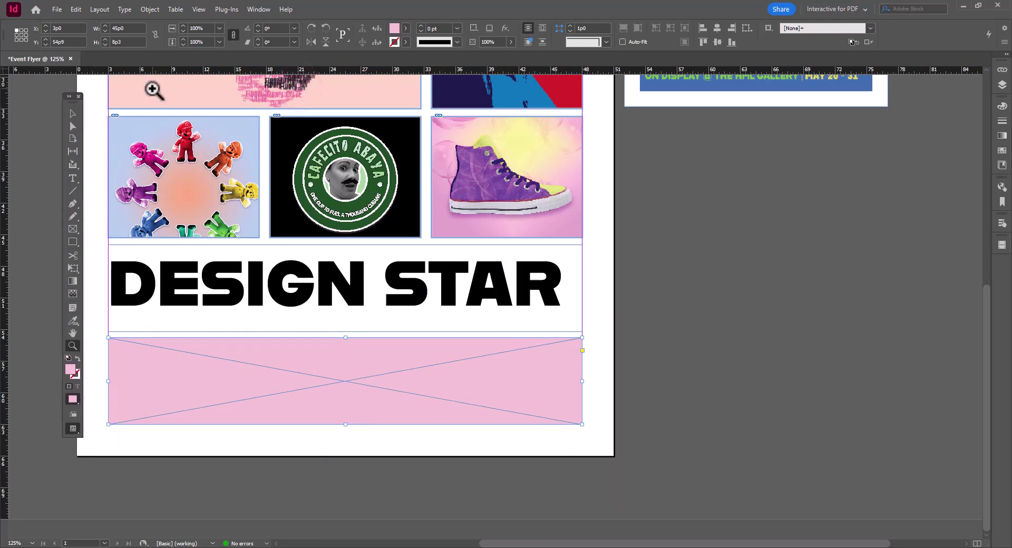
{"action": "left_click", "coordinate": [73, 113]}
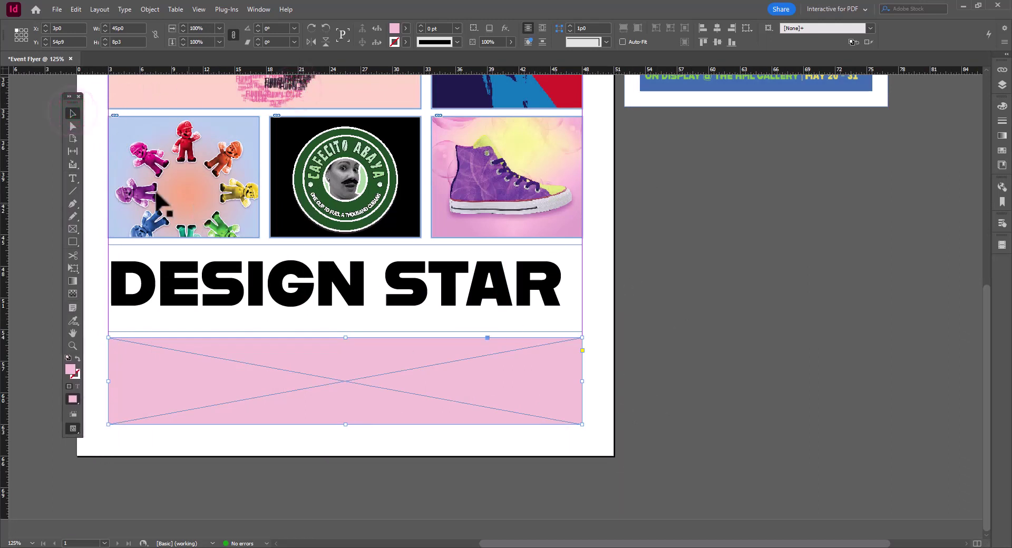
{"action": "left_click", "coordinate": [73, 178]}
Step: Add a two-line credit with 'ON DISPLAY @ THE ABC GALLERY | MAY 1-31, 2024' and move it into the pink bar
{"action": "left_click_drag", "start_coordinate": [618, 298], "coordinate": [965, 393]}
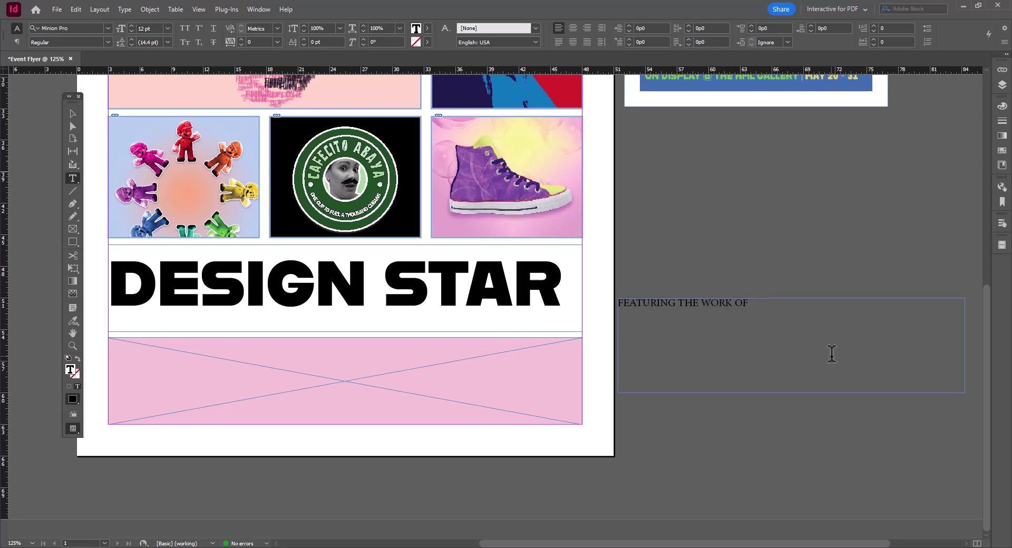
{"action": "scroll", "coordinate": [823, 331], "scroll_direction": "up", "scroll_amount": 3}
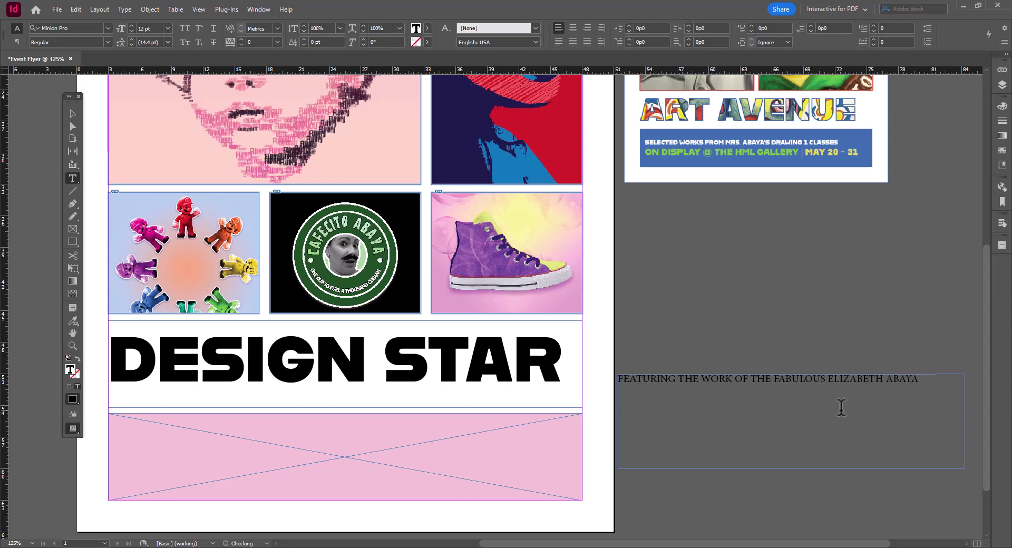
{"action": "key", "text": "ctrl+a"}
{"action": "left_click", "coordinate": [936, 377]}
{"action": "key", "text": "Return"}
{"action": "type", "text": "ON DISPLAY @ THE ABC GALLERY | MAY 1-31, 2024"}
{"action": "key", "text": "Escape"}
{"action": "left_click_drag", "start_coordinate": [713, 389], "coordinate": [210, 442]}
Step: Fit the credit text frame tightly to its two lines, then edit its text
{"action": "right_click", "coordinate": [401, 428]}
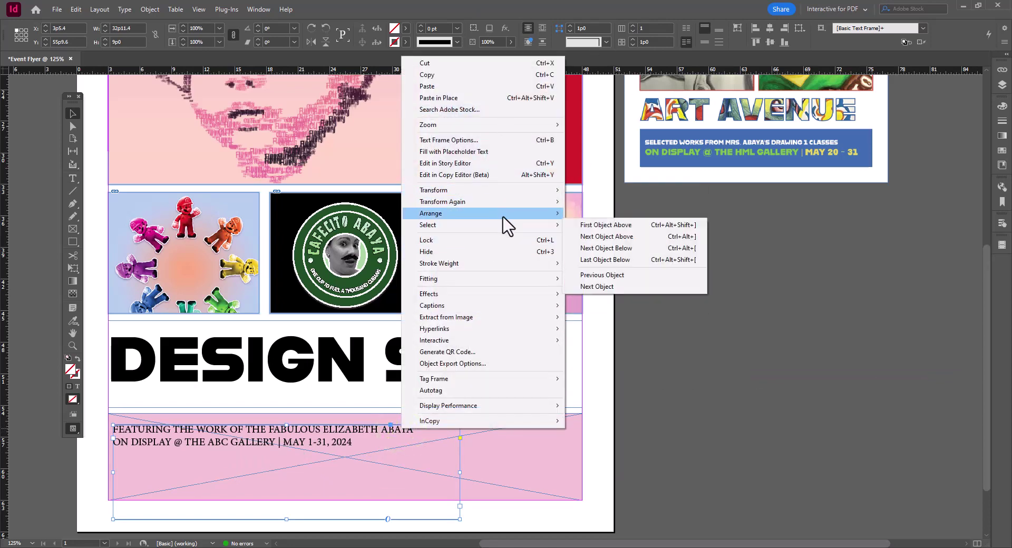
{"action": "mouse_move", "coordinate": [513, 191]}
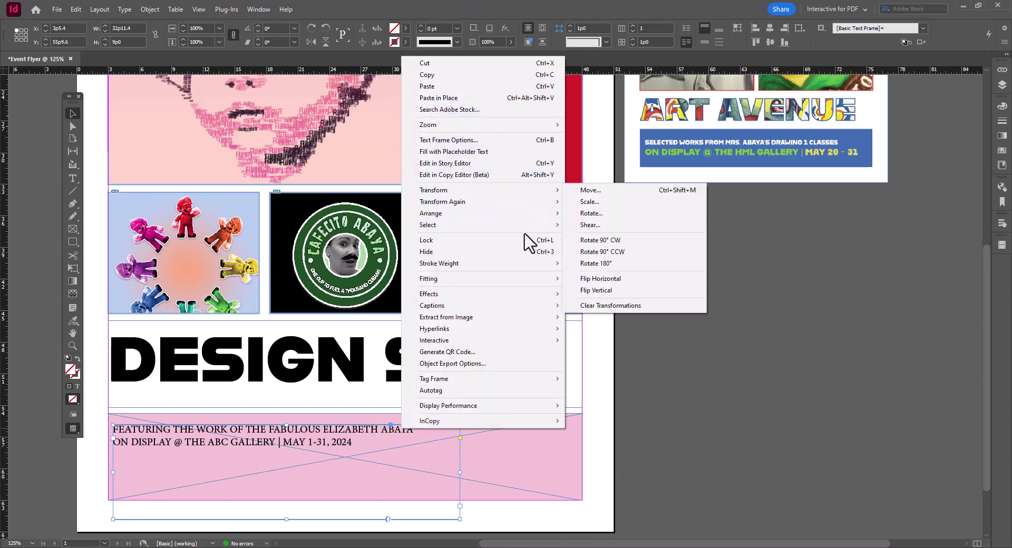
{"action": "mouse_move", "coordinate": [521, 220]}
{"action": "mouse_move", "coordinate": [530, 279]}
{"action": "left_click", "coordinate": [613, 279]}
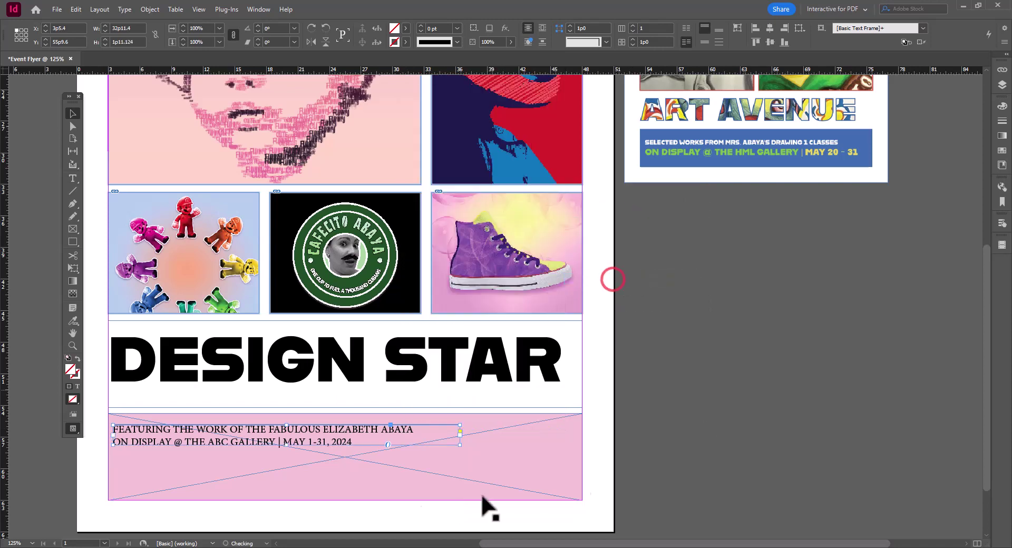
{"action": "double_click", "coordinate": [419, 435]}
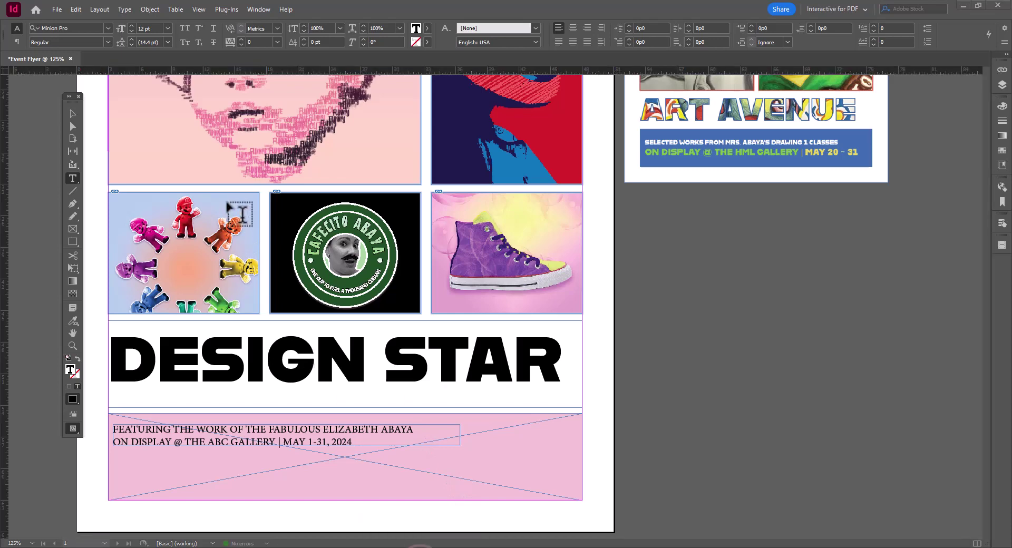
{"action": "left_click", "coordinate": [211, 97]}
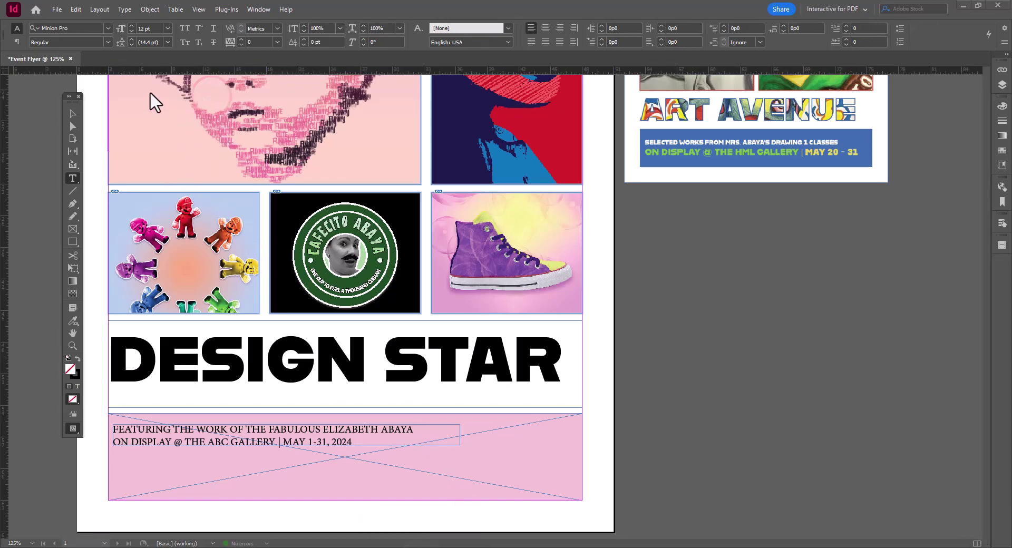
Step: Set all of the pink bar's credit text in Alfam 2
{"action": "left_click", "coordinate": [388, 436]}
{"action": "key", "text": "ctrl+a"}
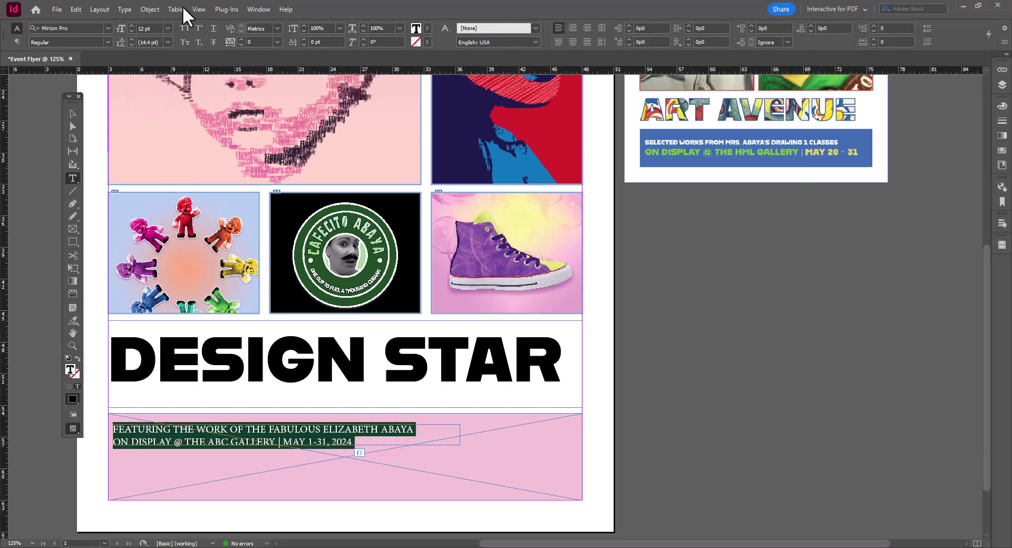
{"action": "left_click", "coordinate": [106, 30]}
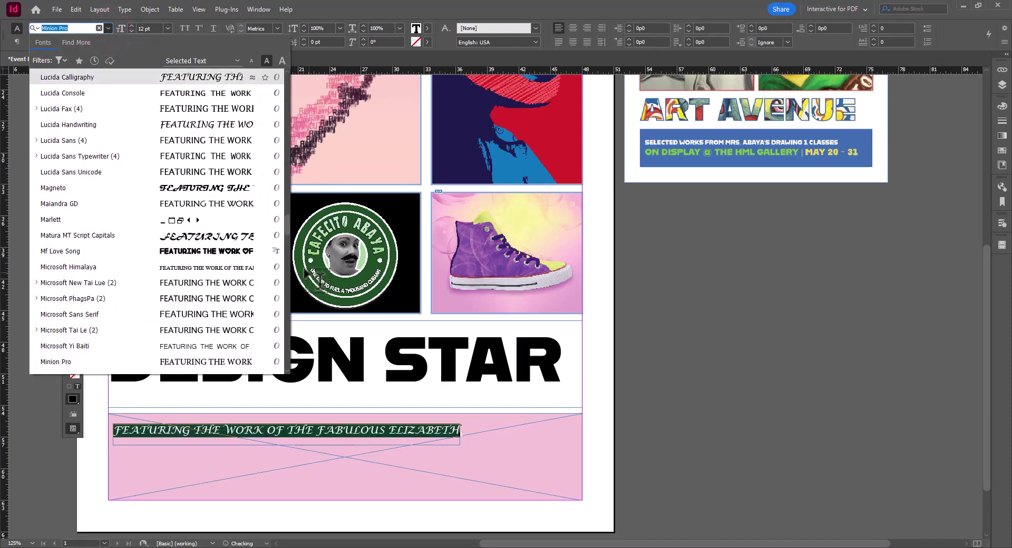
{"action": "left_click_drag", "start_coordinate": [286, 224], "coordinate": [288, 75]}
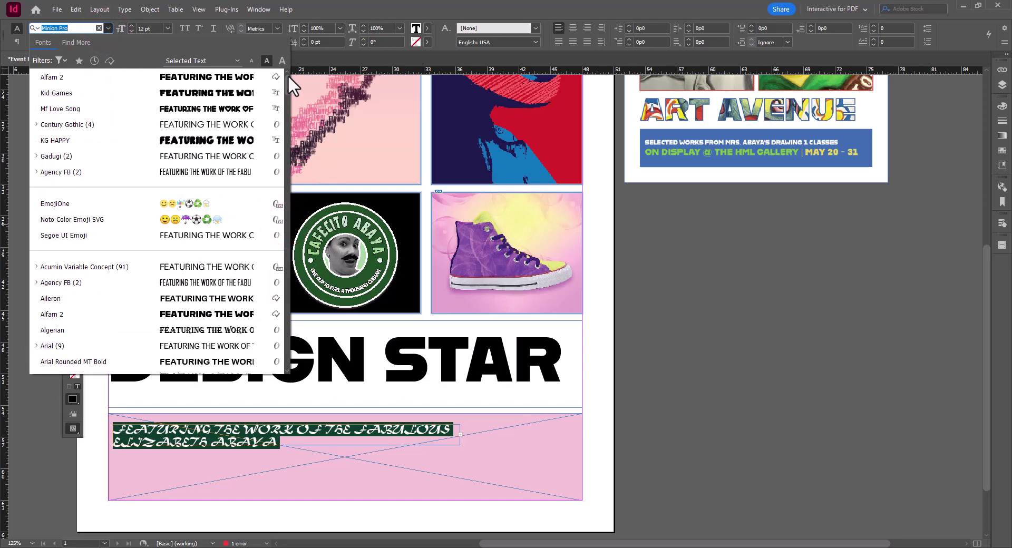
{"action": "left_click", "coordinate": [229, 78]}
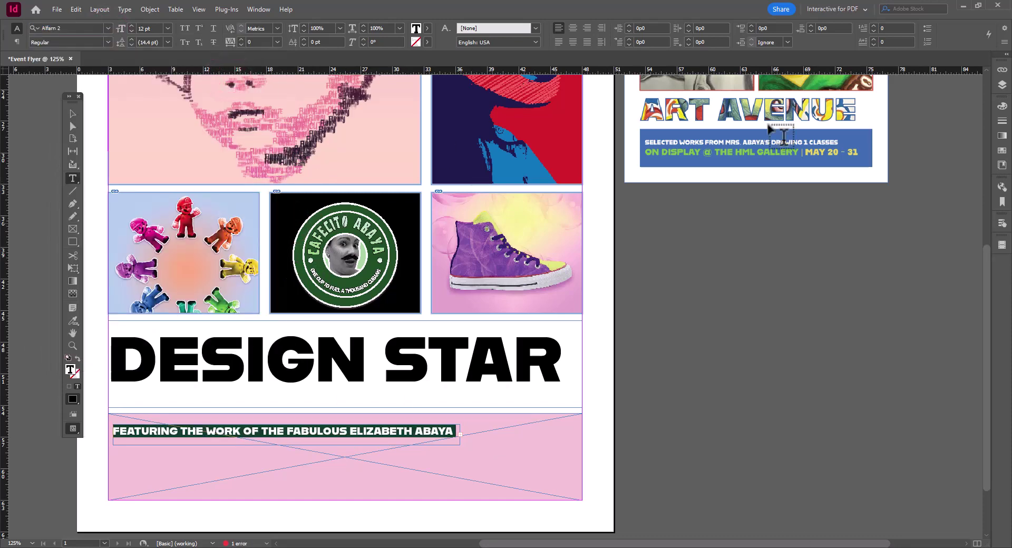
Step: Raise the credit text to 14 pt and make its frame taller and wider
{"action": "left_click", "coordinate": [132, 25]}
{"action": "left_click", "coordinate": [132, 25]}
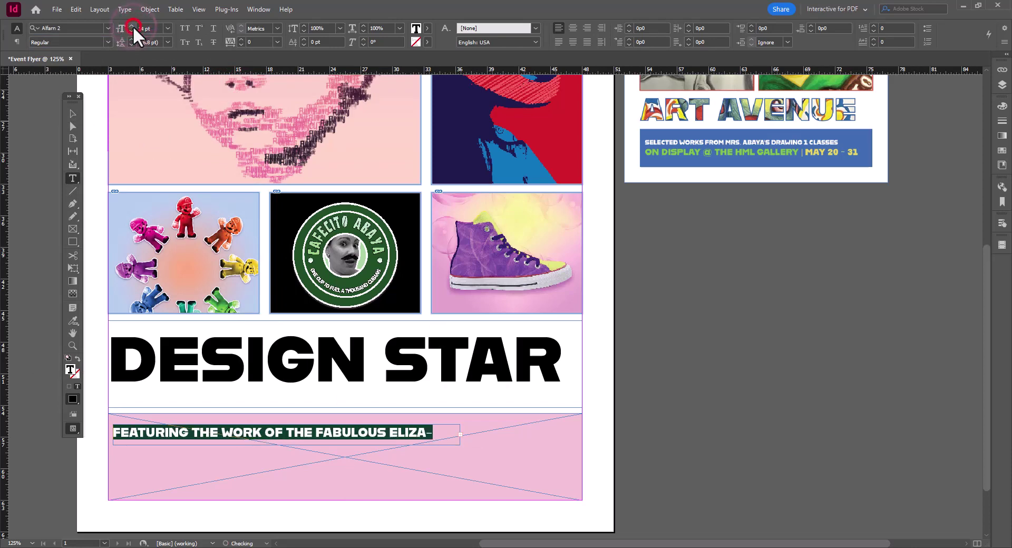
{"action": "left_click", "coordinate": [73, 114]}
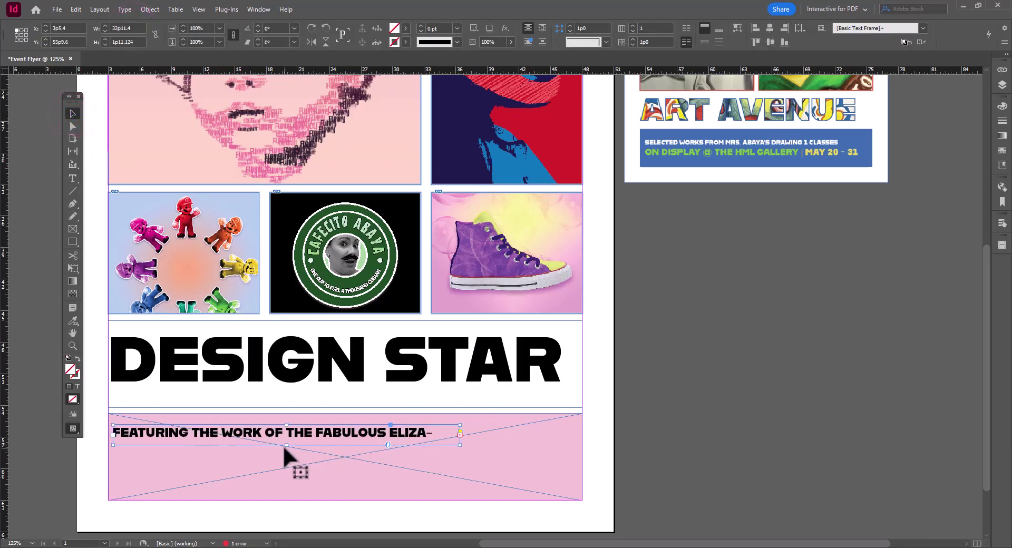
{"action": "left_click_drag", "start_coordinate": [286, 446], "coordinate": [290, 490]}
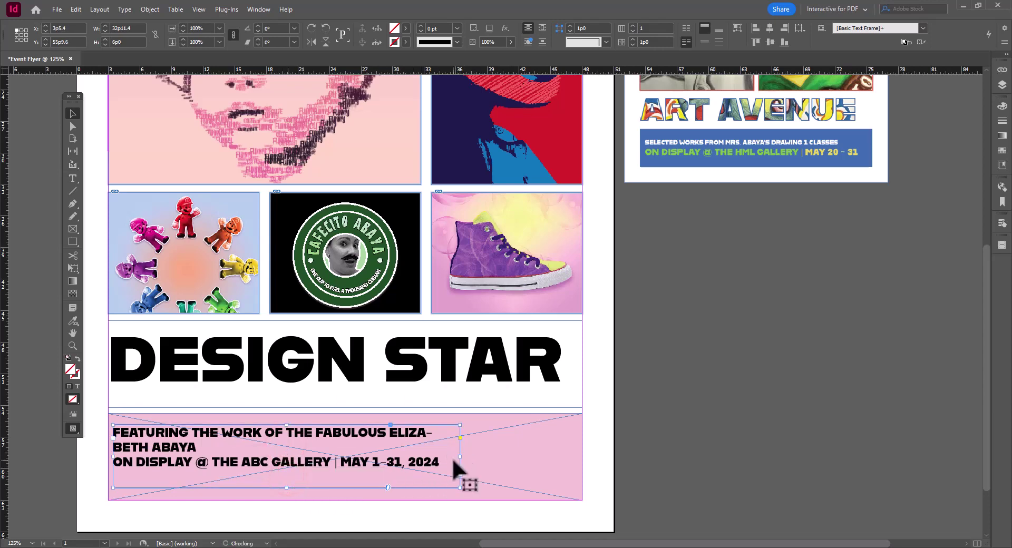
{"action": "left_click_drag", "start_coordinate": [461, 456], "coordinate": [514, 456]}
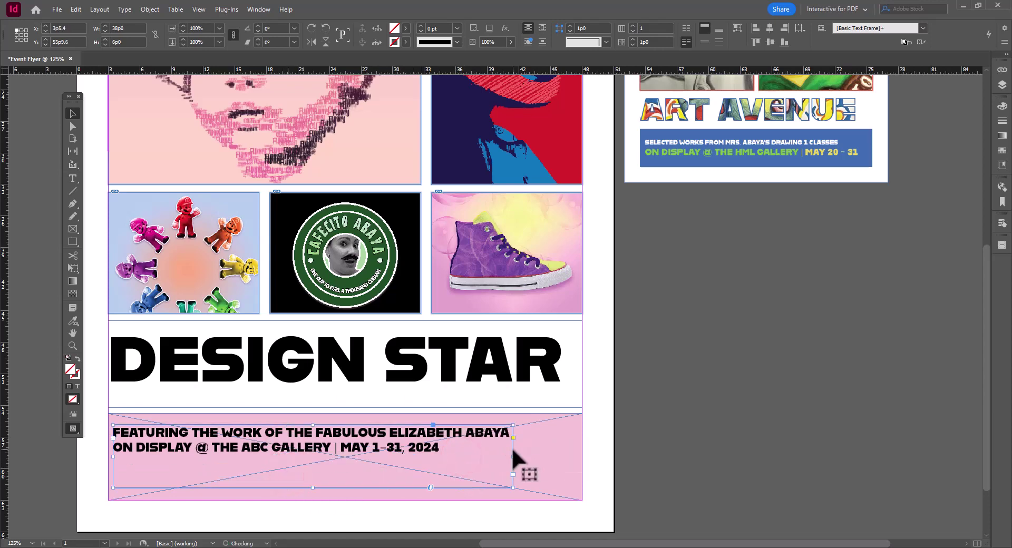
Step: Enlarge all the credit text two more steps and widen its frame further
{"action": "double_click", "coordinate": [442, 447]}
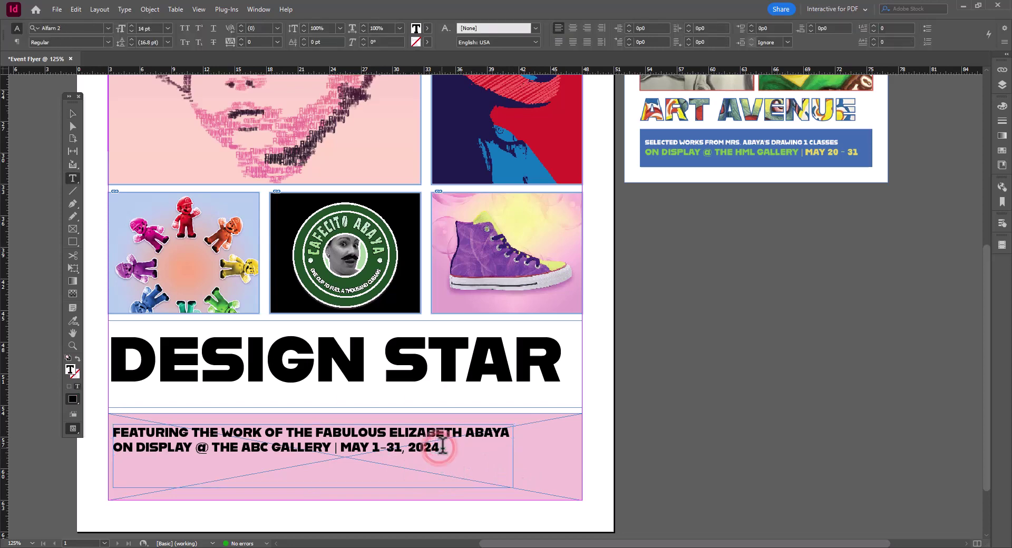
{"action": "key", "text": "ctrl+a"}
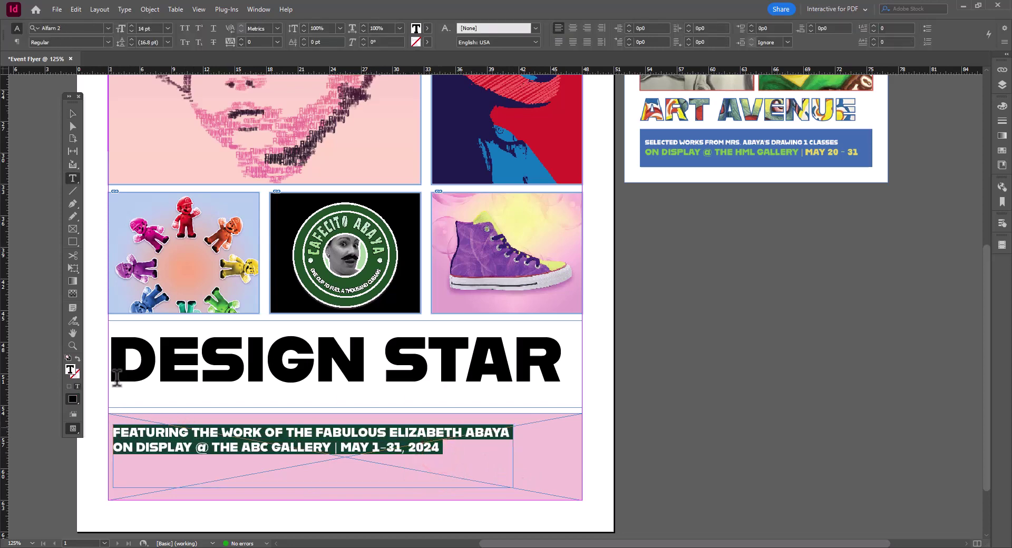
{"action": "left_click", "coordinate": [132, 24]}
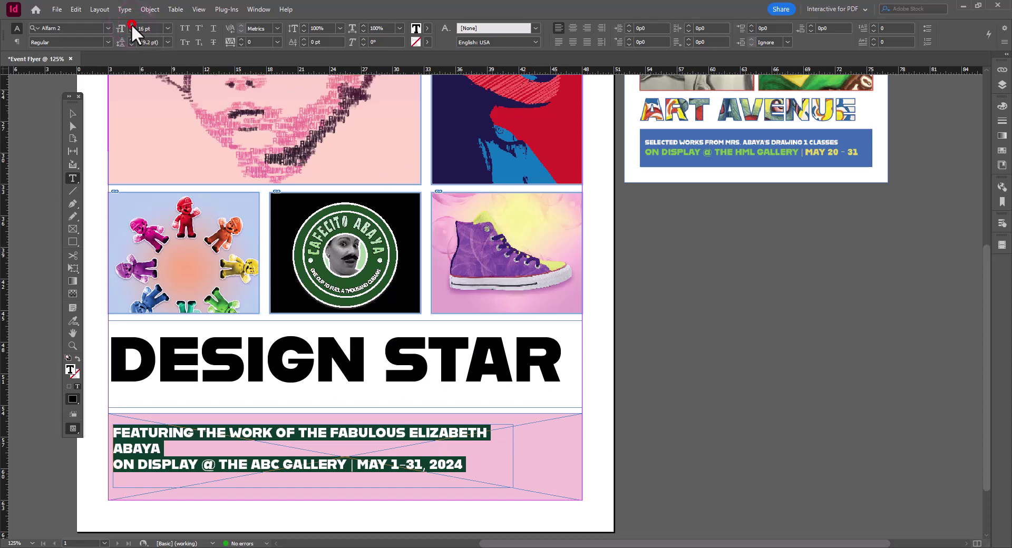
{"action": "left_click", "coordinate": [132, 25]}
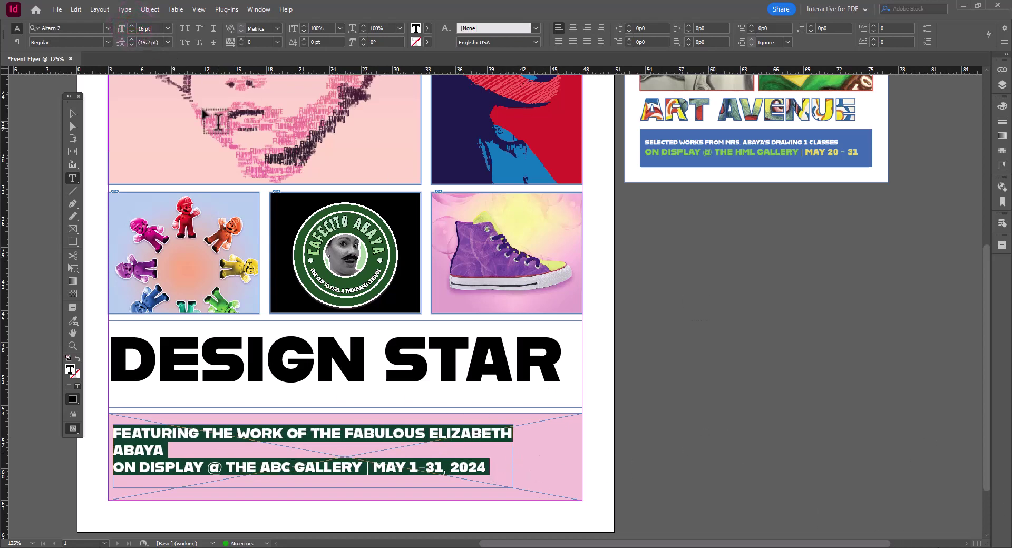
{"action": "left_click", "coordinate": [73, 113]}
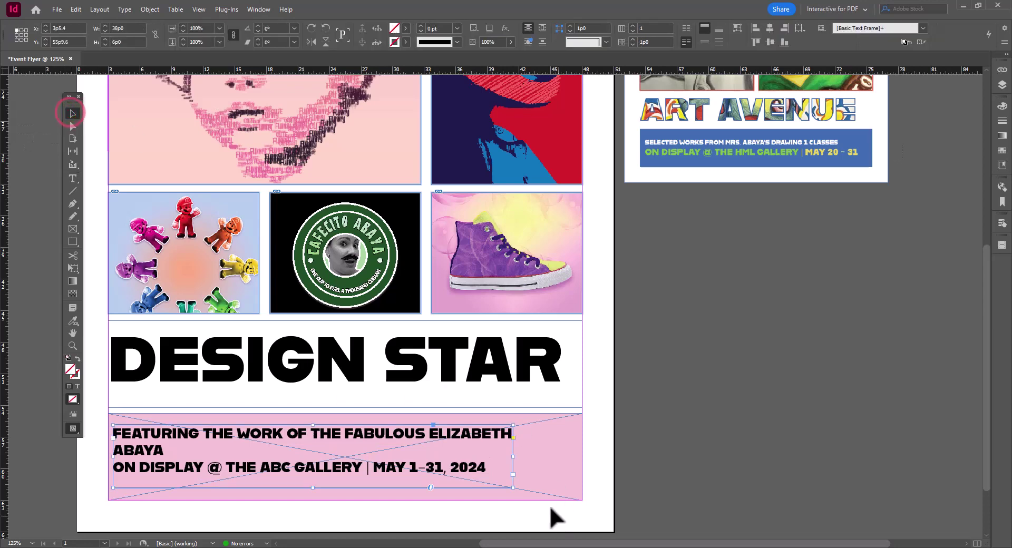
{"action": "left_click_drag", "start_coordinate": [513, 457], "coordinate": [579, 455]}
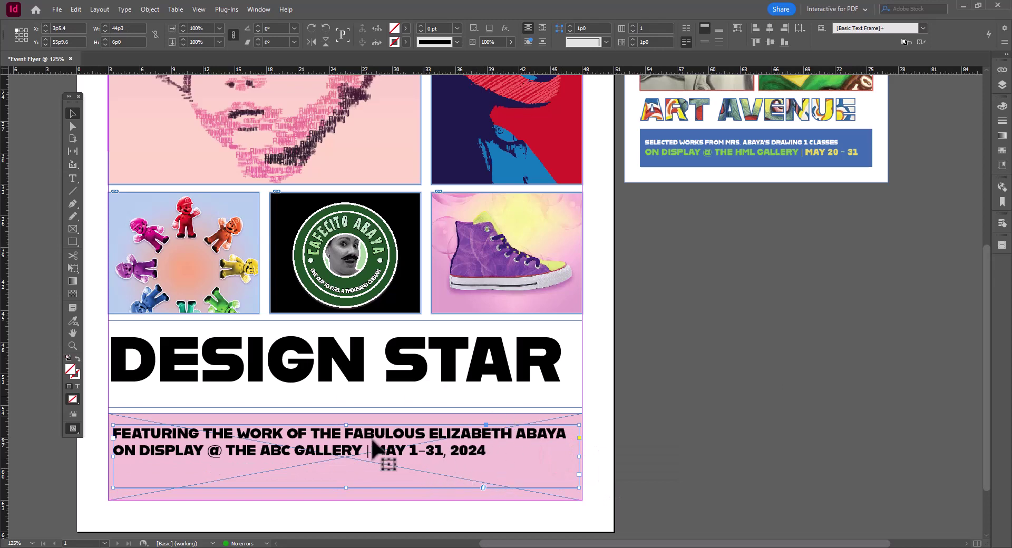
Step: Enlarge the gallery-and-dates line to 20 pt
{"action": "double_click", "coordinate": [439, 447]}
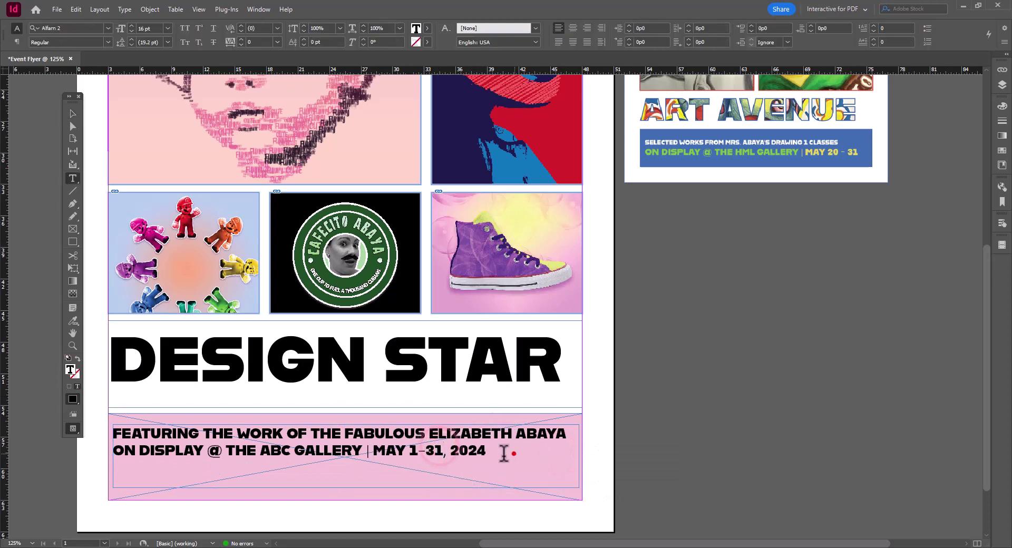
{"action": "left_click_drag", "start_coordinate": [512, 452], "coordinate": [101, 449]}
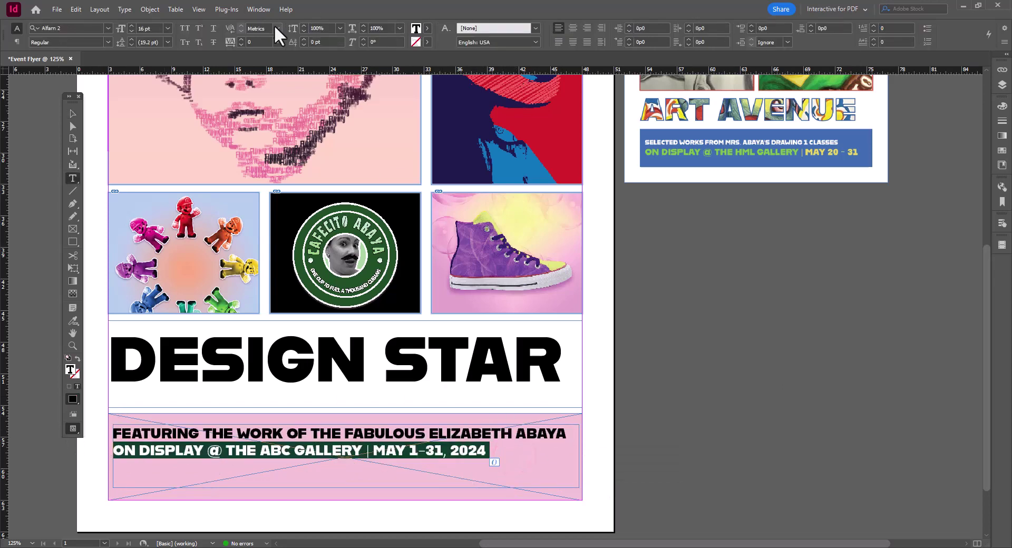
{"action": "left_click", "coordinate": [132, 24]}
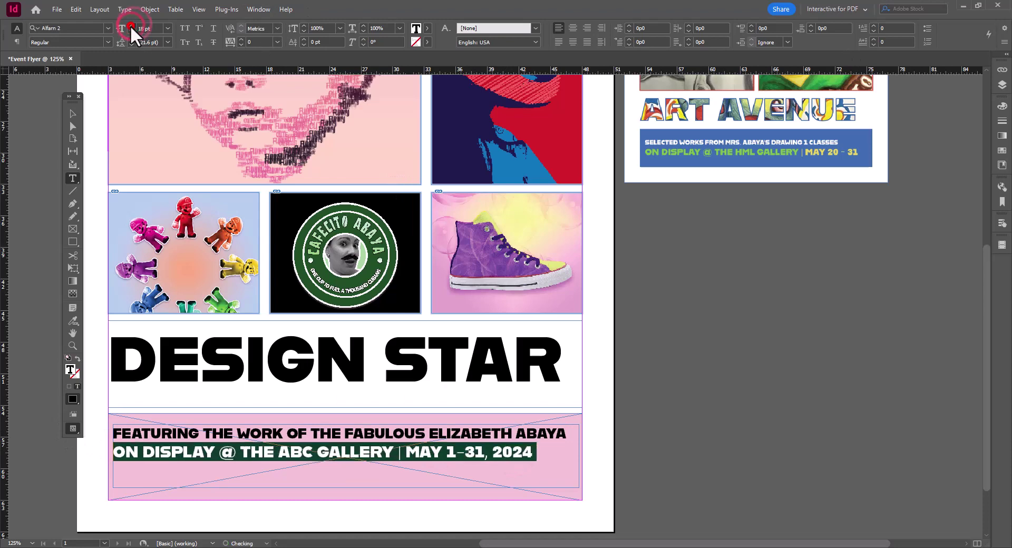
{"action": "left_click", "coordinate": [131, 25]}
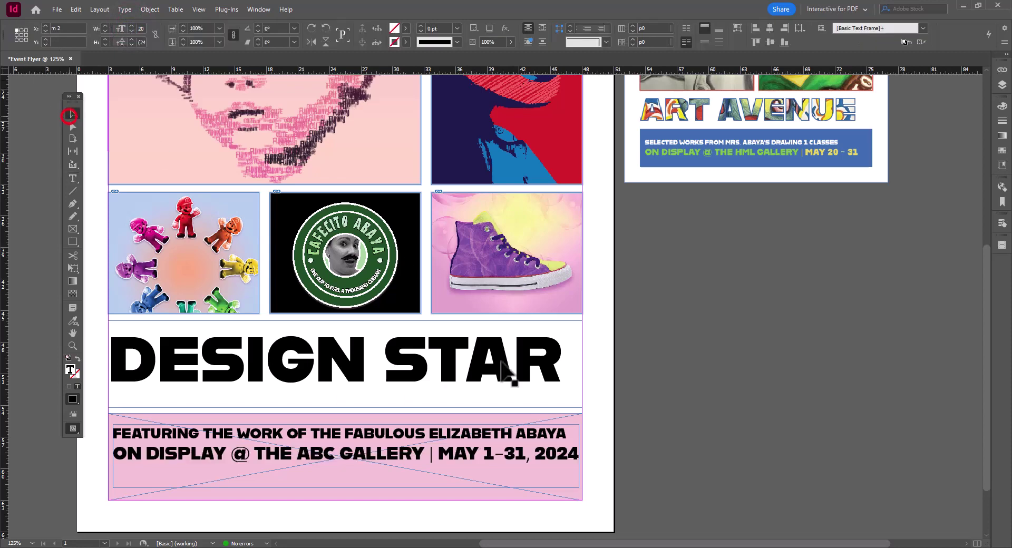
Step: Reduce the first credit line to 14 pt and nudge the frame slightly down
{"action": "double_click", "coordinate": [558, 430]}
{"action": "left_click_drag", "start_coordinate": [571, 435], "coordinate": [221, 419]}
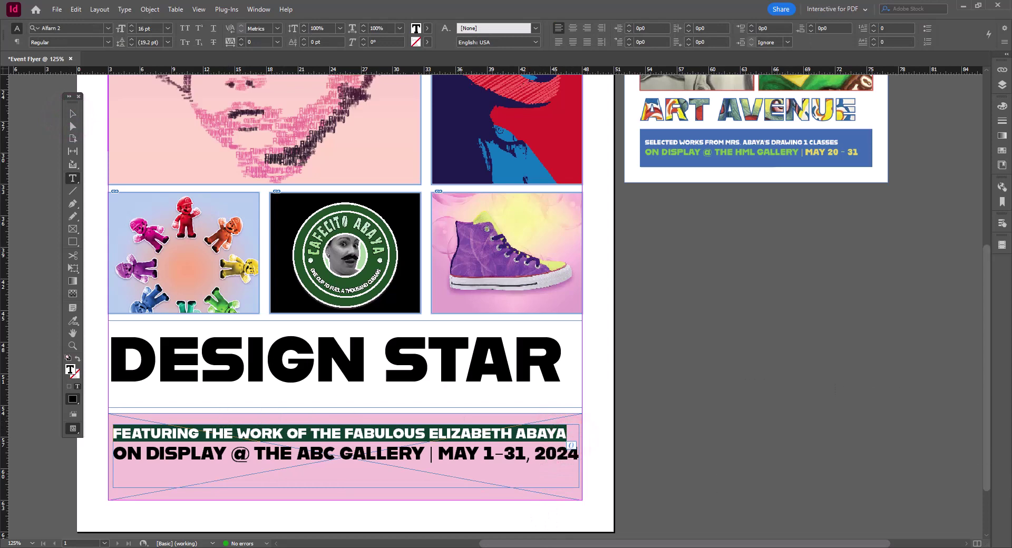
{"action": "left_click", "coordinate": [129, 30]}
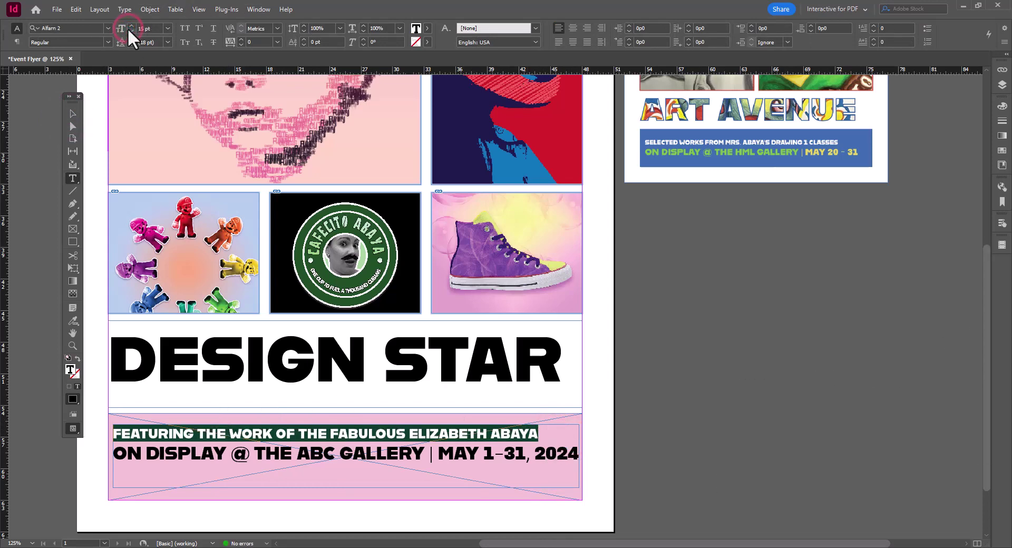
{"action": "left_click", "coordinate": [130, 31]}
{"action": "left_click", "coordinate": [70, 115]}
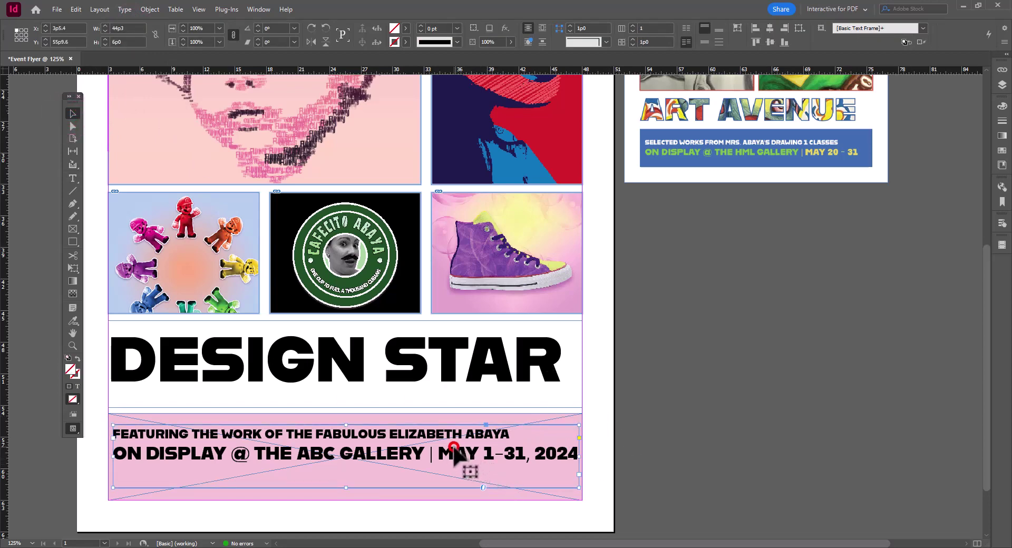
{"action": "left_click_drag", "start_coordinate": [453, 449], "coordinate": [455, 457]}
Step: Preview the flyer without guides and zoom out to review the pink bar
{"action": "left_click", "coordinate": [675, 433]}
{"action": "key", "text": "w"}
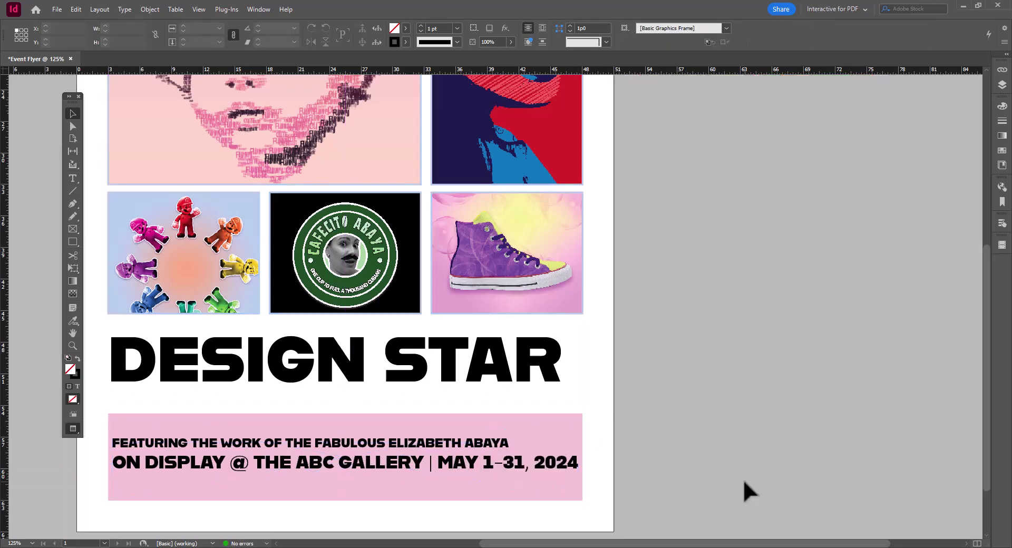
{"action": "left_click", "coordinate": [72, 346]}
{"action": "left_click", "coordinate": [761, 330], "text": "alt"}
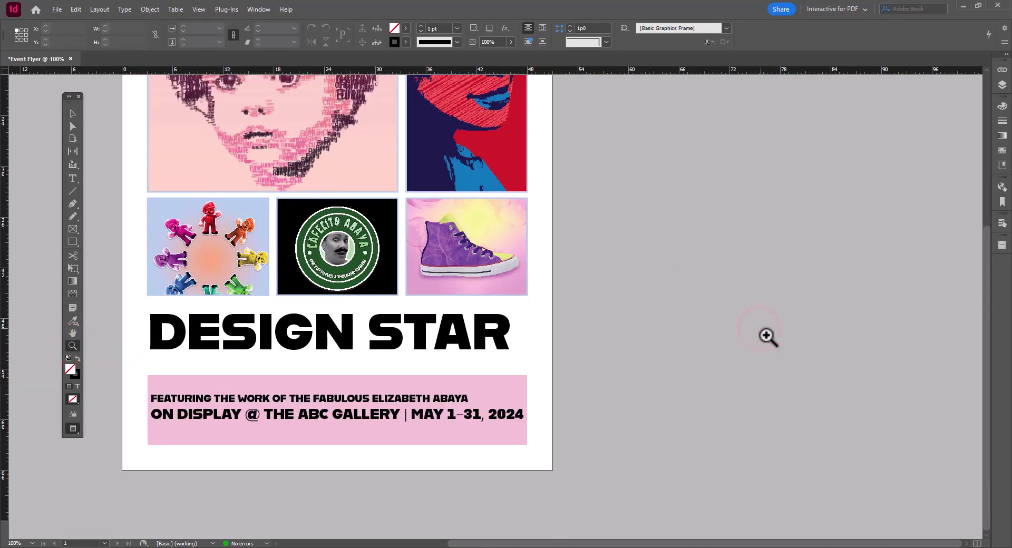
{"action": "scroll", "coordinate": [769, 348], "scroll_direction": "up", "scroll_amount": 3}
{"action": "scroll", "coordinate": [769, 382], "scroll_direction": "down", "scroll_amount": 3}
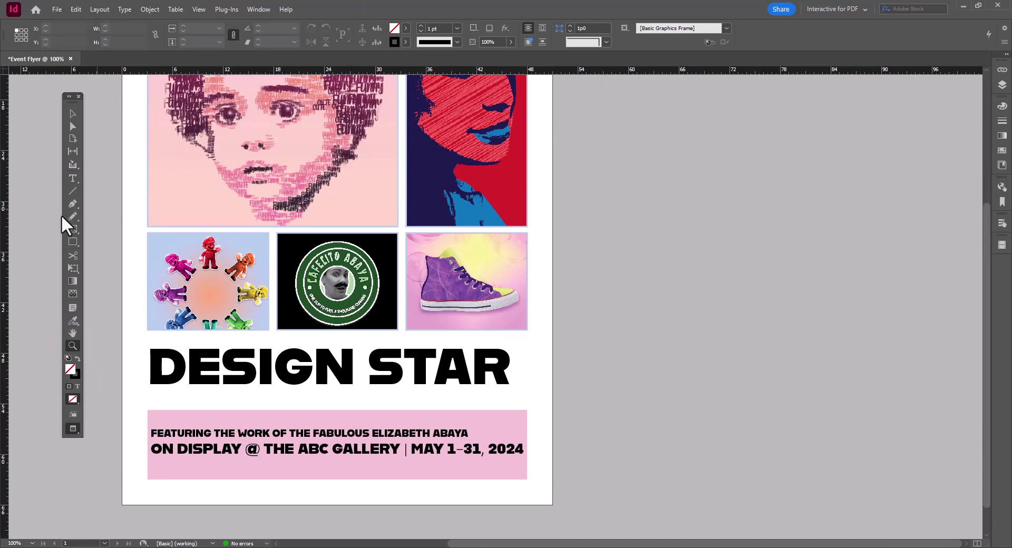
Step: Shrink the date line to 19 pt so it fits on one line, restoring normal view
{"action": "left_click", "coordinate": [73, 178]}
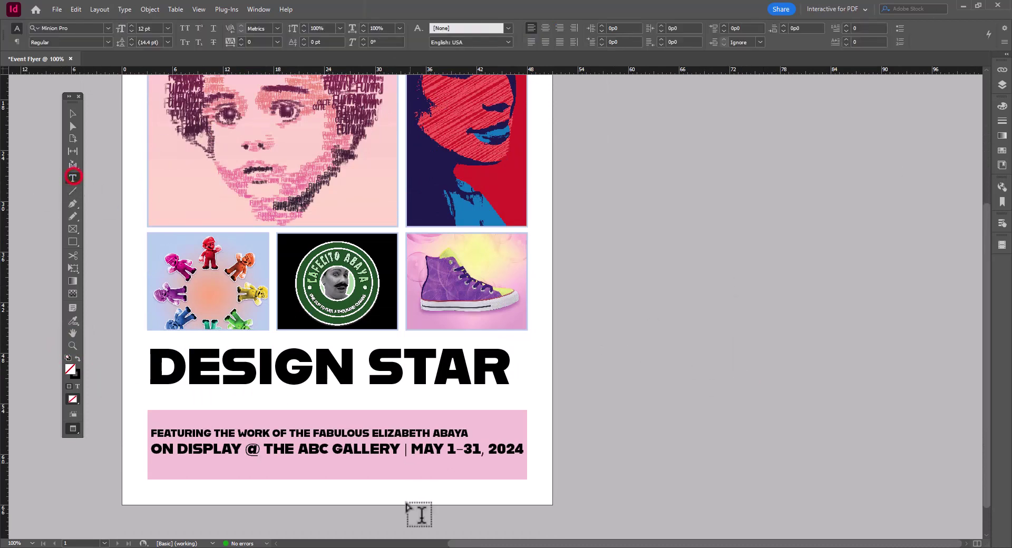
{"action": "left_click", "coordinate": [390, 449]}
{"action": "left_click_drag", "start_coordinate": [521, 448], "coordinate": [149, 449]}
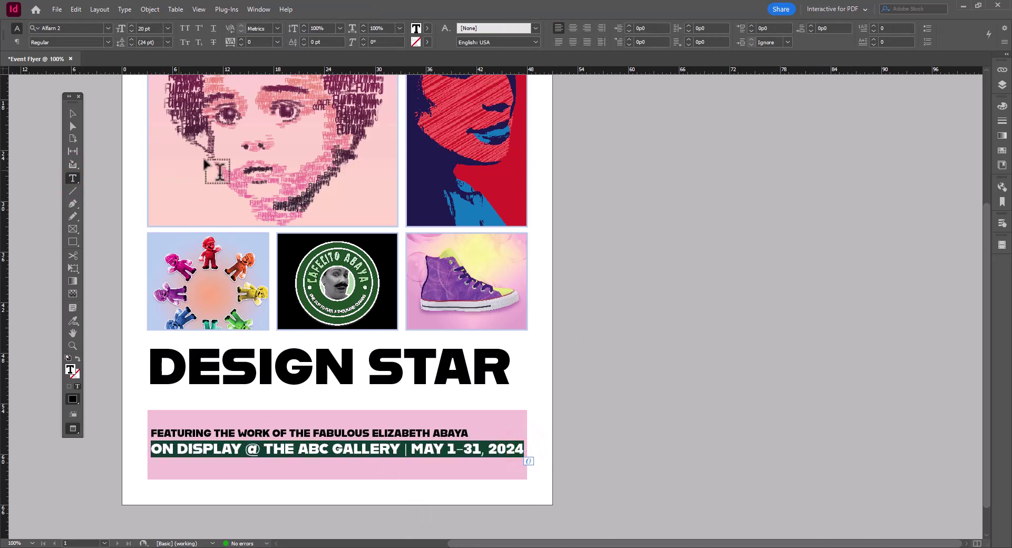
{"action": "left_click", "coordinate": [132, 30]}
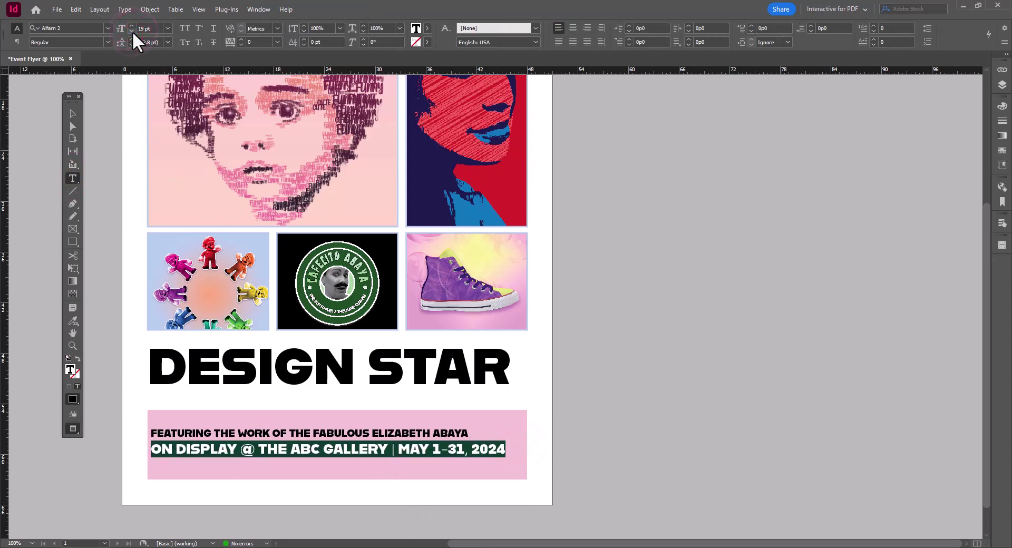
{"action": "left_click", "coordinate": [72, 113]}
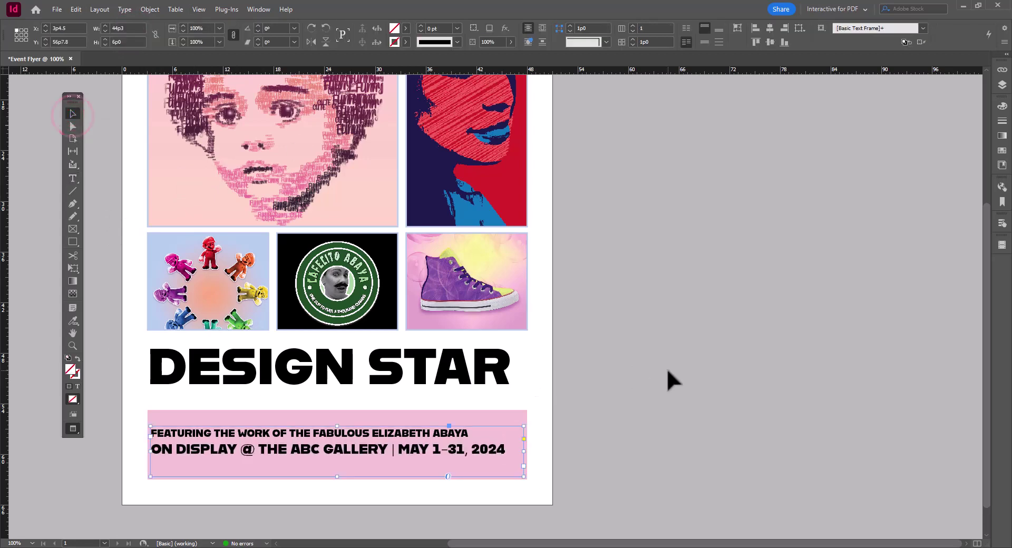
{"action": "key", "text": "w"}
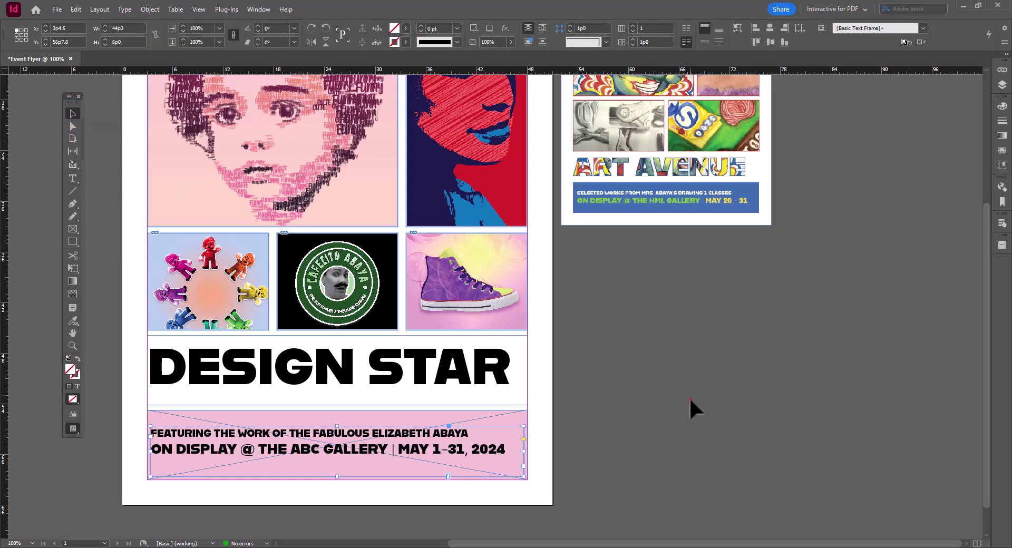
{"action": "left_click", "coordinate": [690, 399]}
Step: Select the DESIGN STAR heading frame
{"action": "left_click", "coordinate": [461, 370]}
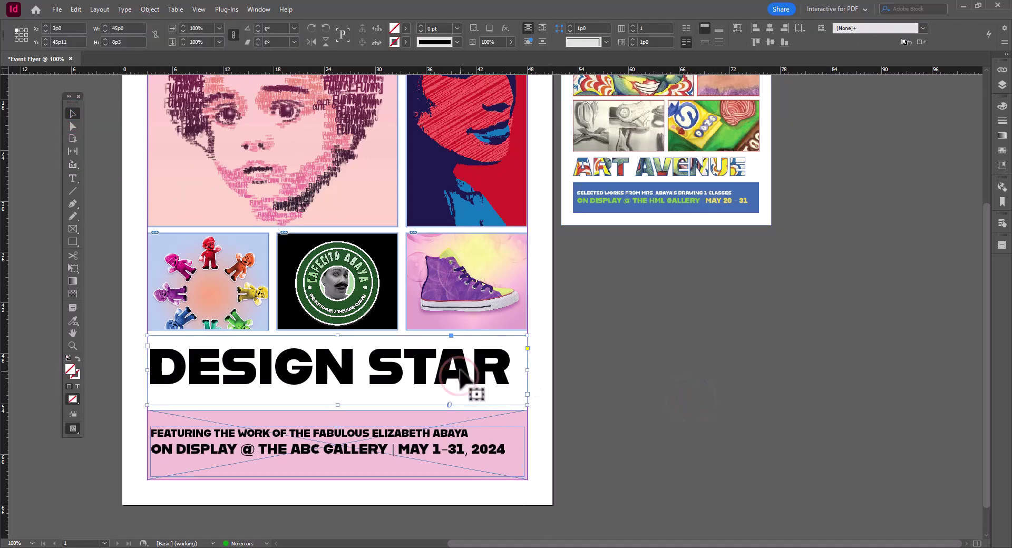
{"action": "double_click", "coordinate": [460, 370]}
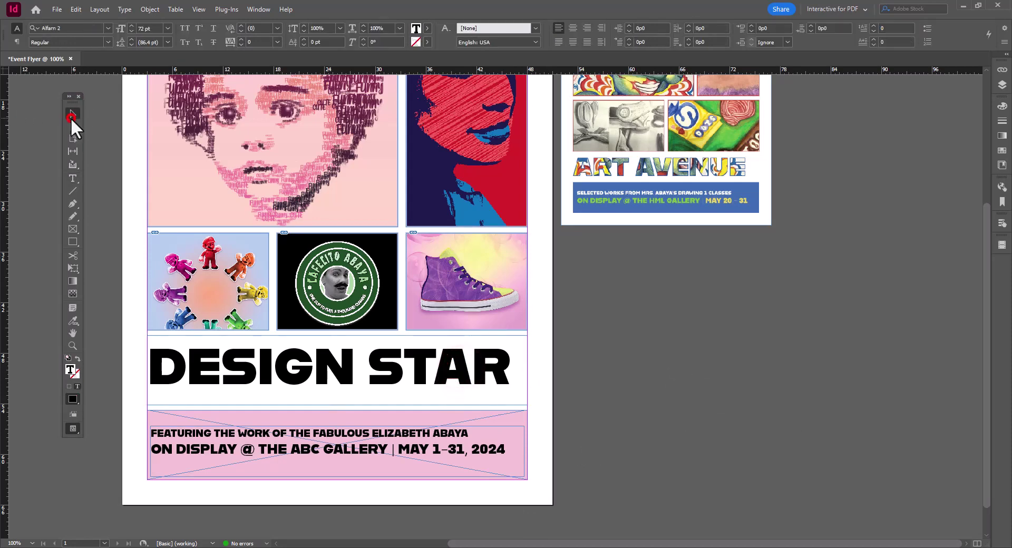
{"action": "left_click", "coordinate": [72, 115]}
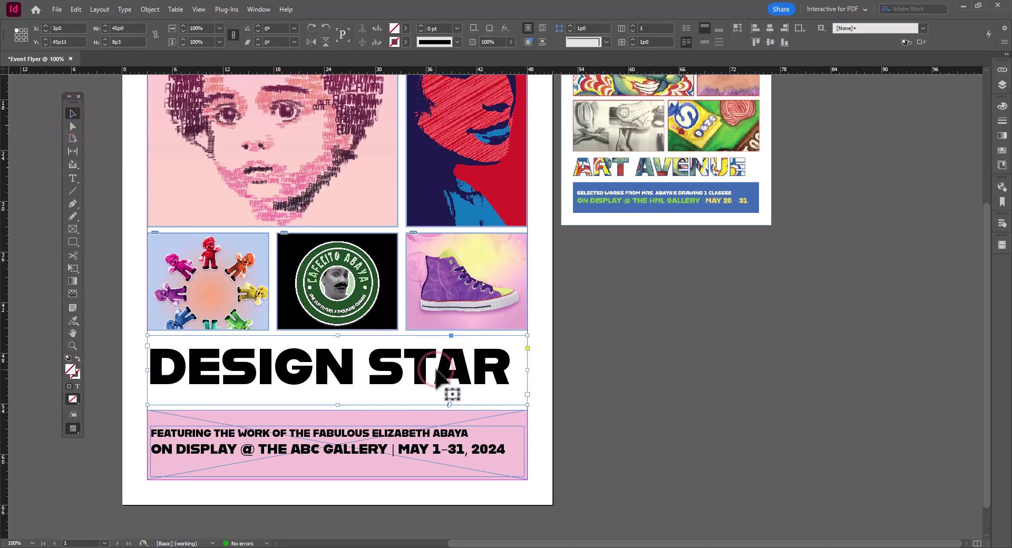
Step: Convert DESIGN STAR to outlines and place the coool shoe image inside the letters
{"action": "left_click", "coordinate": [132, 11]}
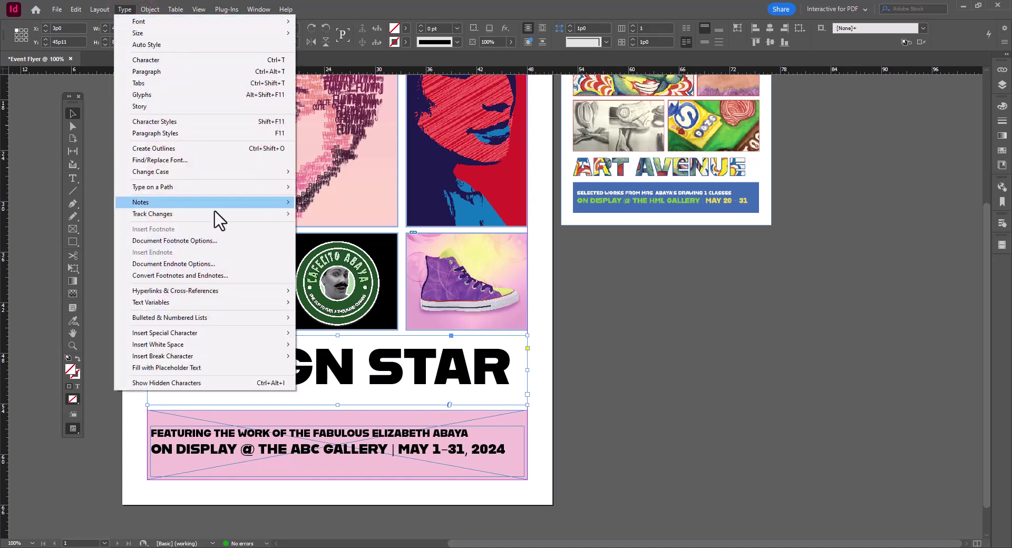
{"action": "mouse_move", "coordinate": [221, 205]}
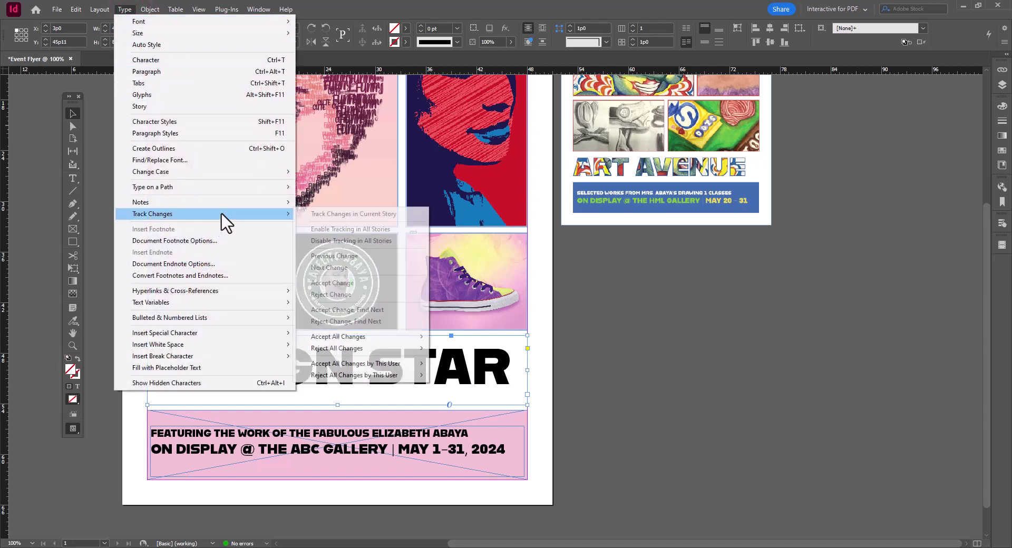
{"action": "left_click", "coordinate": [222, 153]}
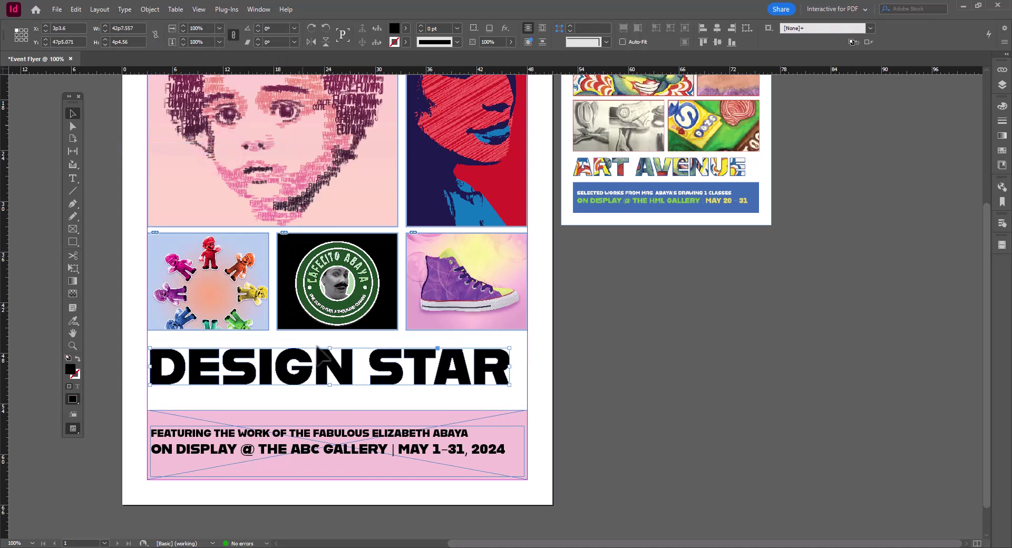
{"action": "key", "text": "ctrl+d"}
{"action": "left_click", "coordinate": [546, 274]}
{"action": "left_click", "coordinate": [751, 419]}
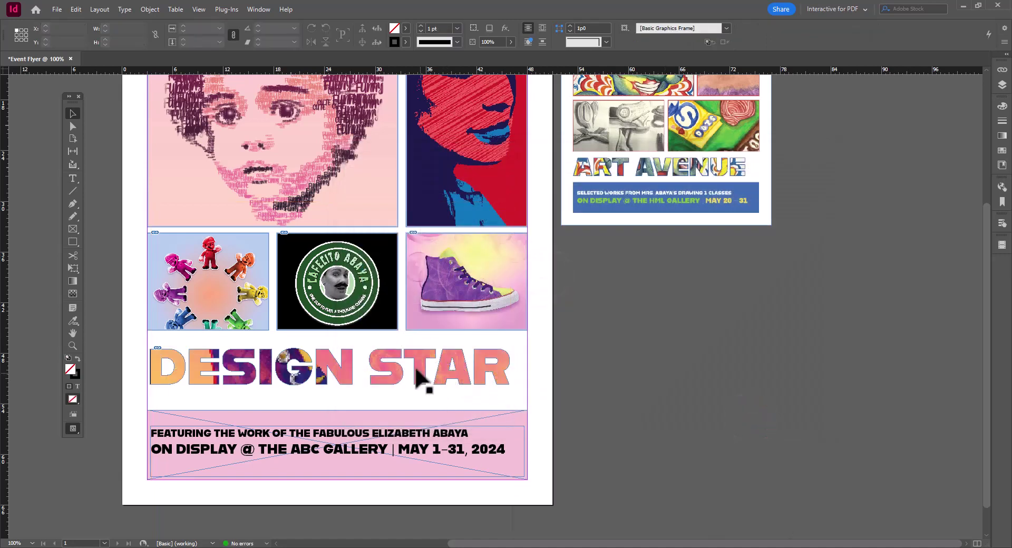
Step: Enlarge the shoe image and shift it down-right within the heading letters
{"action": "left_click", "coordinate": [399, 381]}
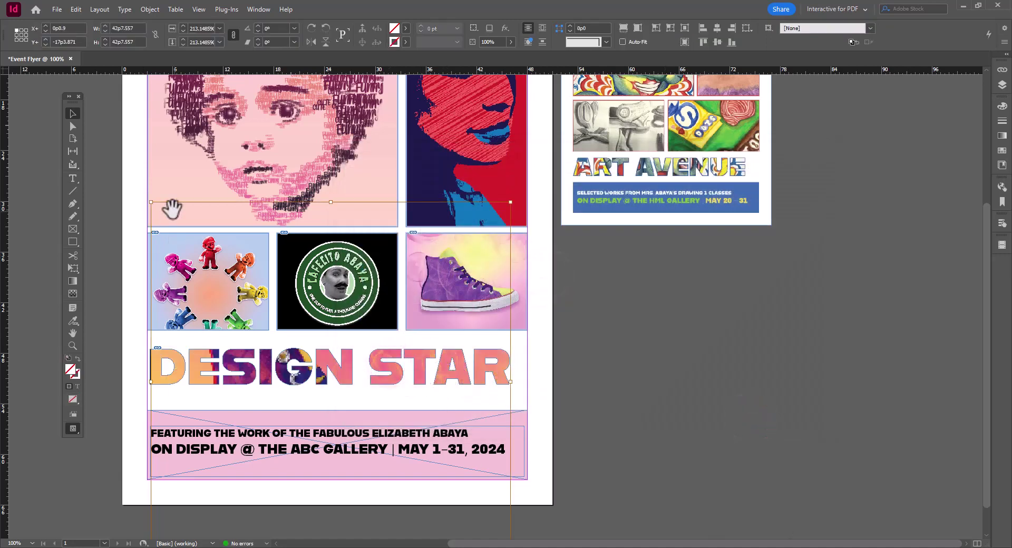
{"action": "left_click_drag", "start_coordinate": [151, 203], "coordinate": [104, 191]}
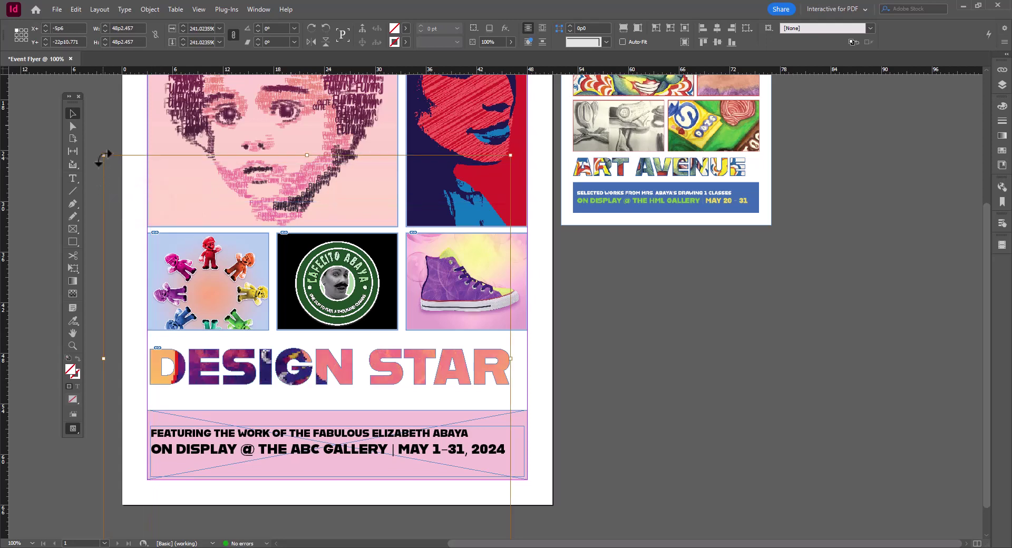
{"action": "left_click_drag", "start_coordinate": [331, 233], "coordinate": [346, 378]}
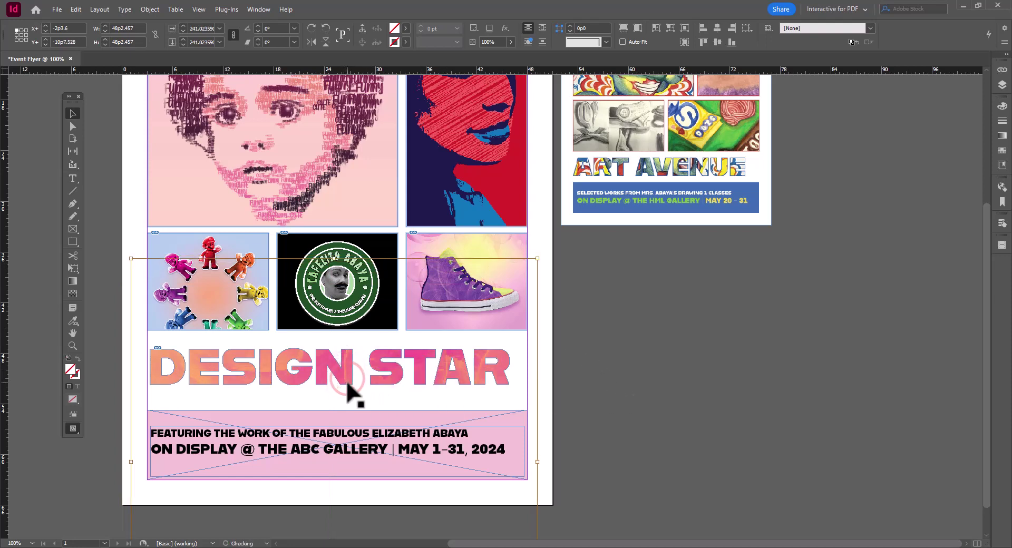
{"action": "left_click", "coordinate": [629, 370]}
{"action": "left_click", "coordinate": [446, 371]}
{"action": "left_click", "coordinate": [675, 419]}
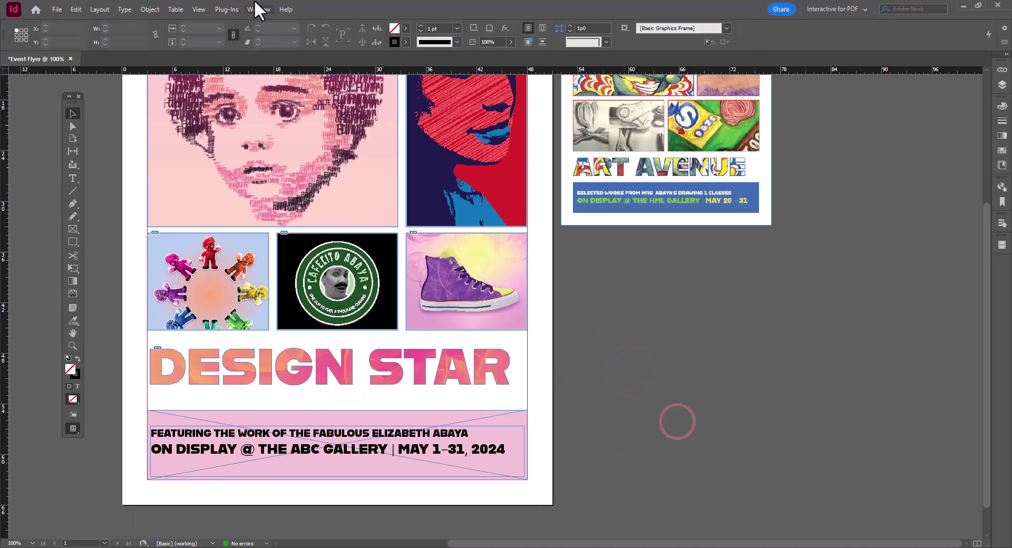
Step: Switch the view to High Quality Display for all images
{"action": "left_click", "coordinate": [198, 9]}
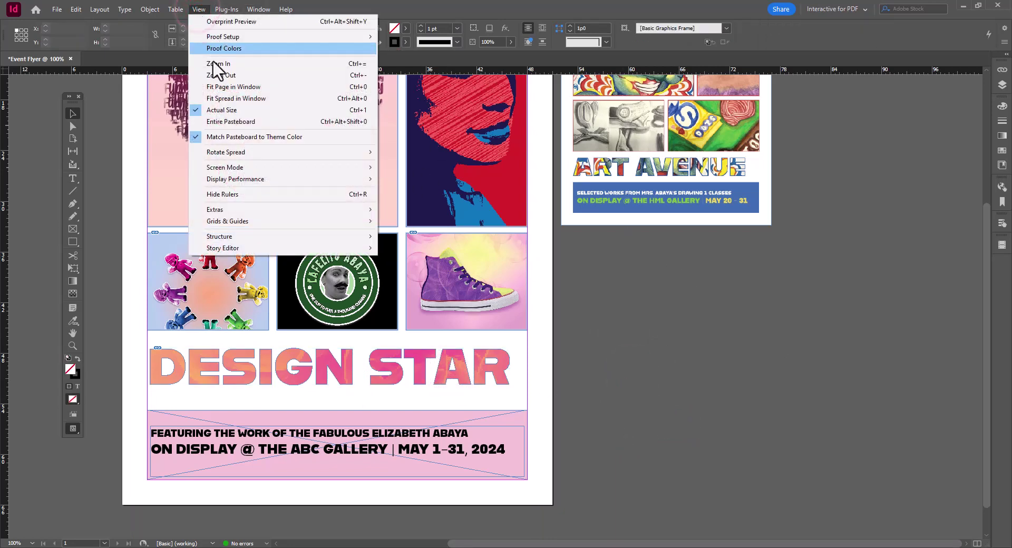
{"action": "mouse_move", "coordinate": [262, 181]}
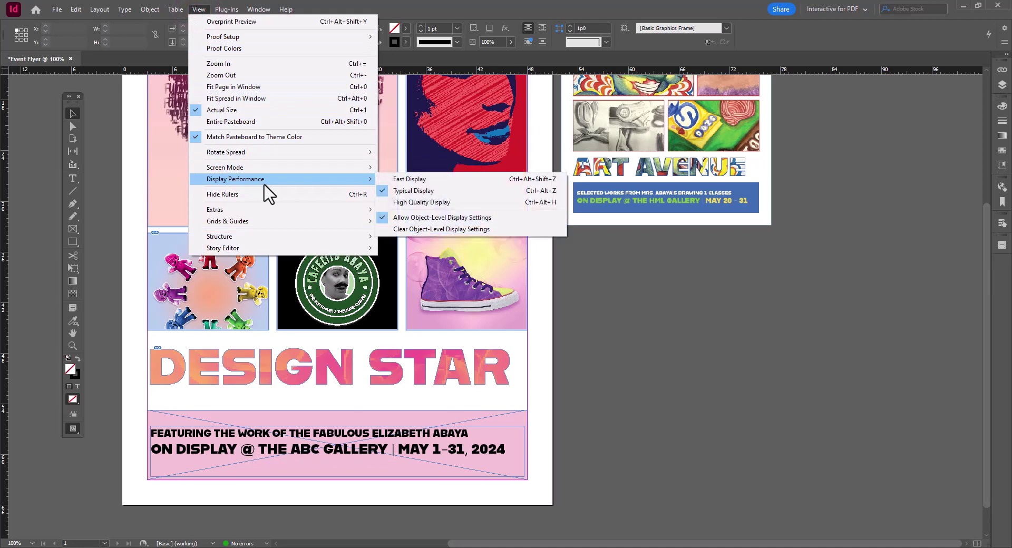
{"action": "left_click", "coordinate": [422, 203]}
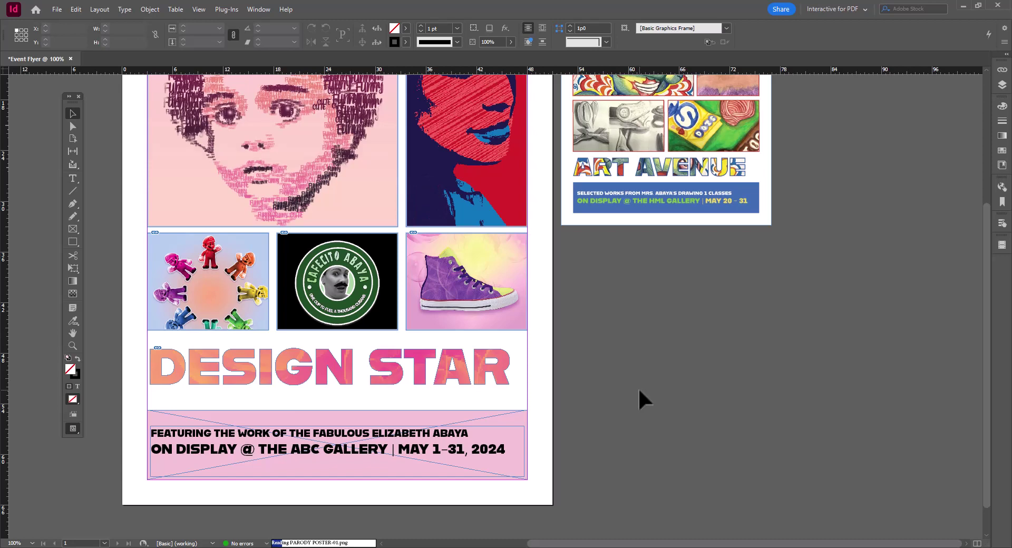
Step: Outline the DESIGN STAR letters with a 2 pt light blue stroke sampled from the artwork
{"action": "left_click", "coordinate": [504, 381]}
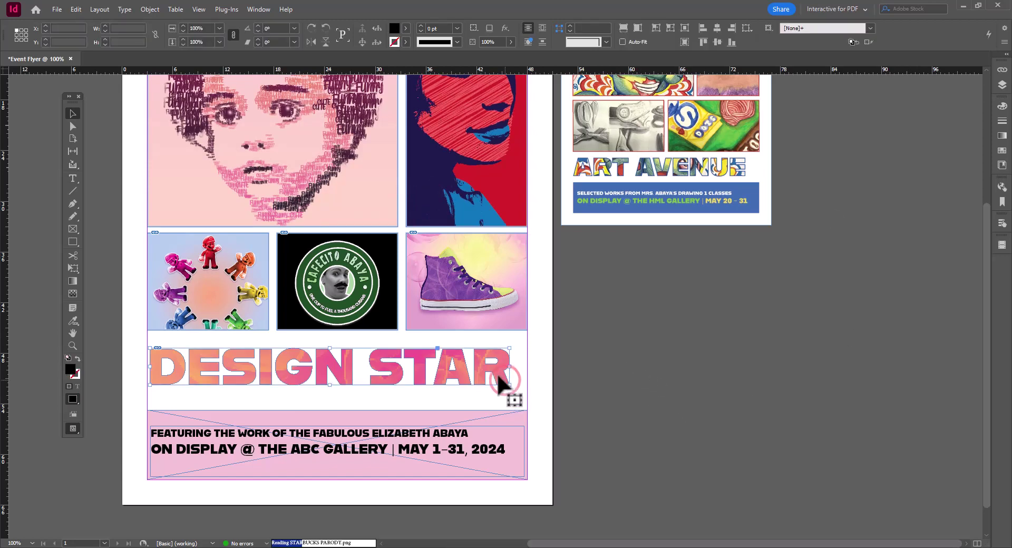
{"action": "left_click", "coordinate": [406, 42]}
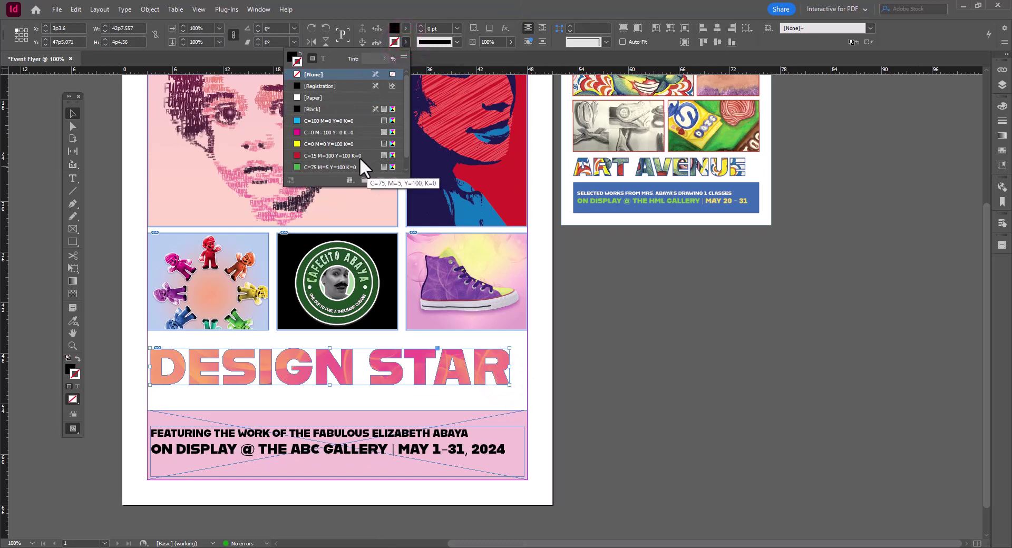
{"action": "scroll", "coordinate": [340, 114], "scroll_direction": "down", "scroll_amount": 1}
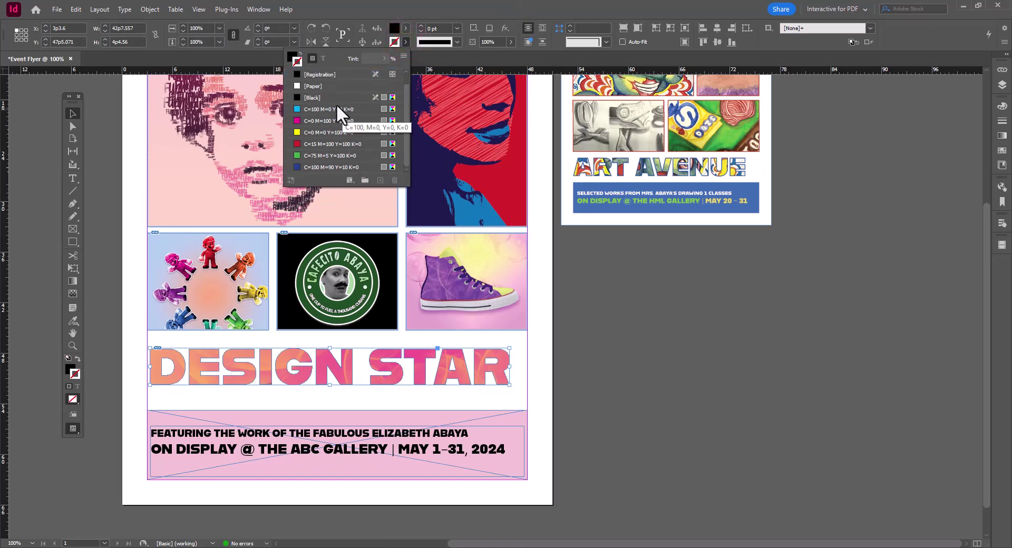
{"action": "left_click", "coordinate": [396, 39]}
{"action": "double_click", "coordinate": [396, 39]}
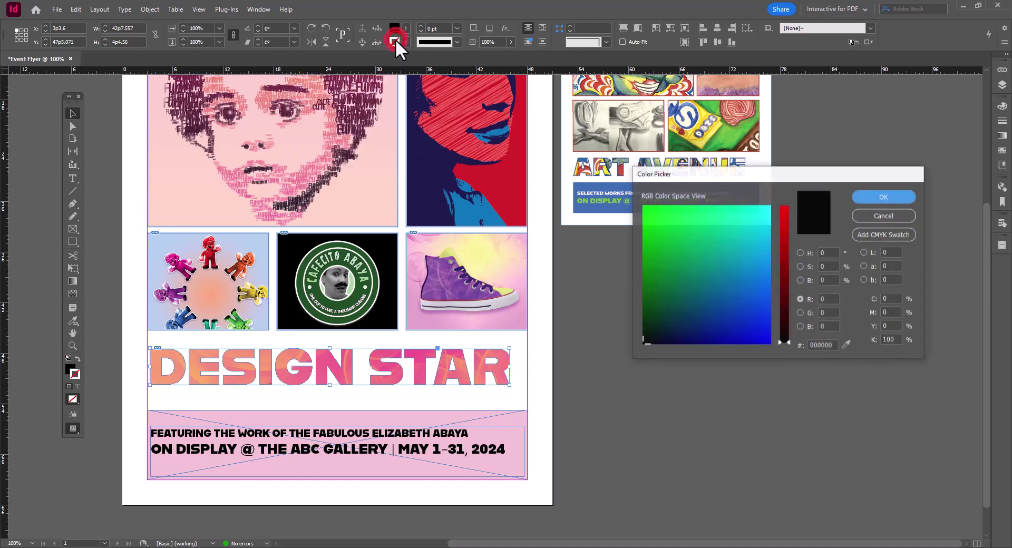
{"action": "left_click", "coordinate": [849, 344]}
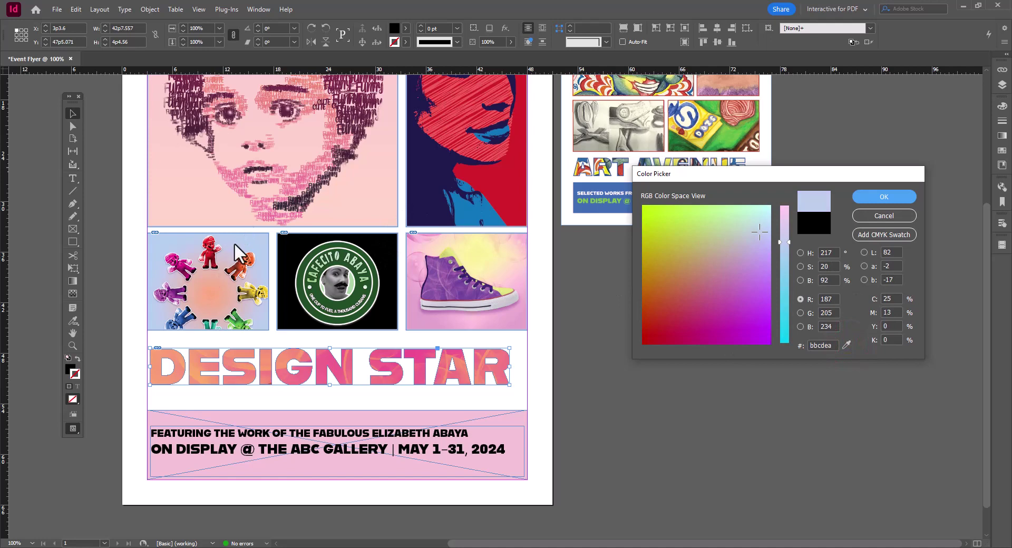
{"action": "left_click", "coordinate": [900, 202]}
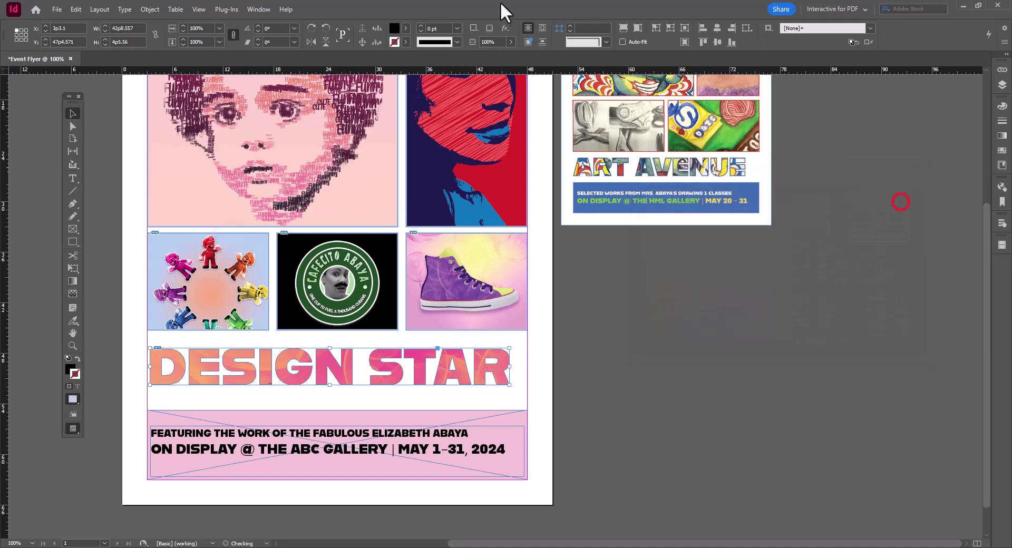
{"action": "left_click", "coordinate": [421, 26]}
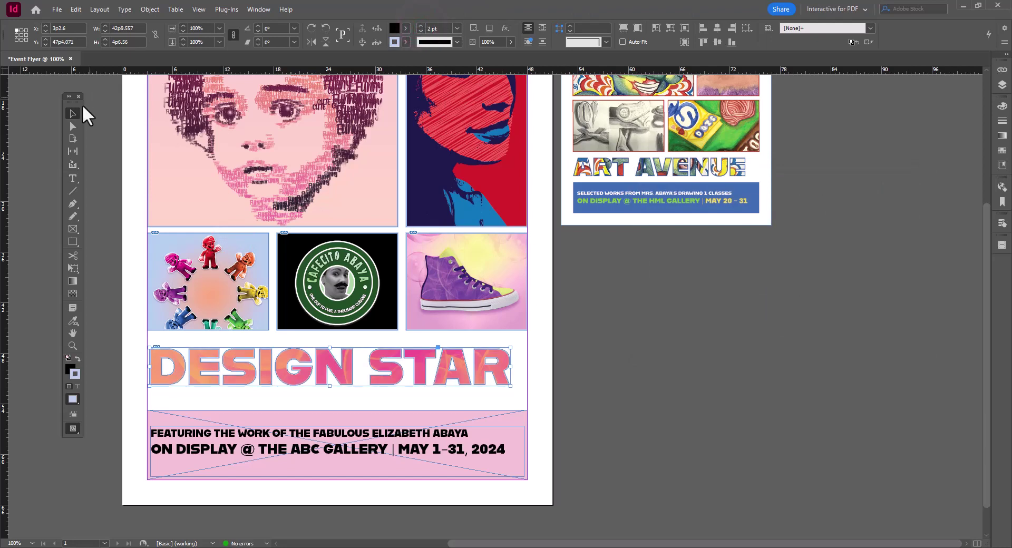
Step: Select the pink info bar frame and move it up slightly
{"action": "left_click", "coordinate": [642, 382]}
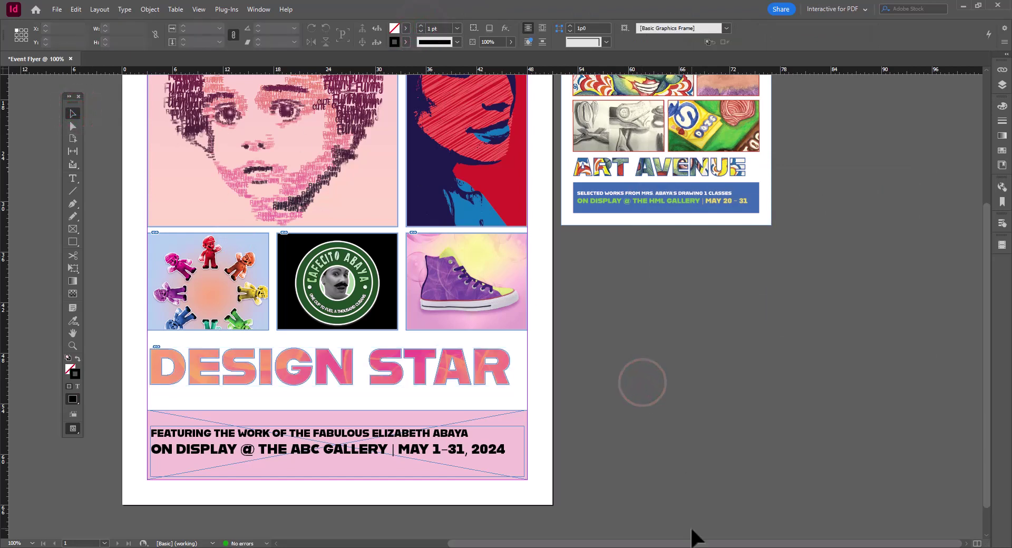
{"action": "left_click", "coordinate": [390, 474]}
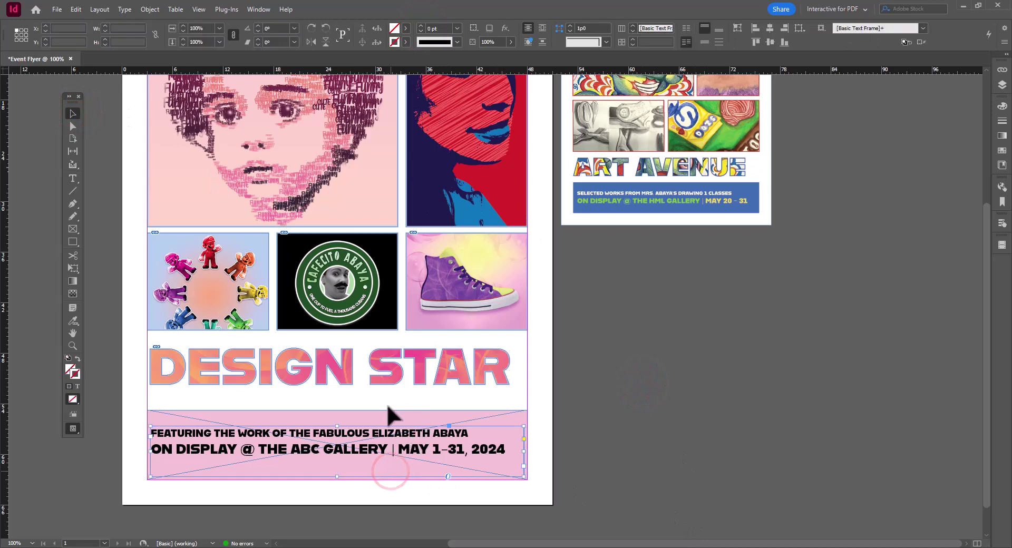
{"action": "left_click_drag", "start_coordinate": [384, 423], "coordinate": [387, 399]}
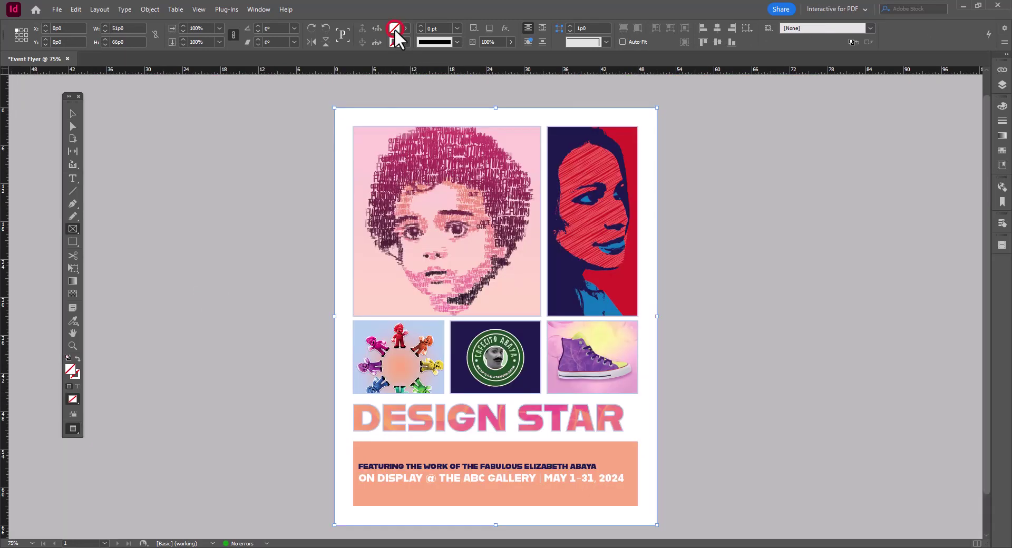
Step: Fill the page-sized frame with navy 1f1b4f
{"action": "double_click", "coordinate": [394, 29]}
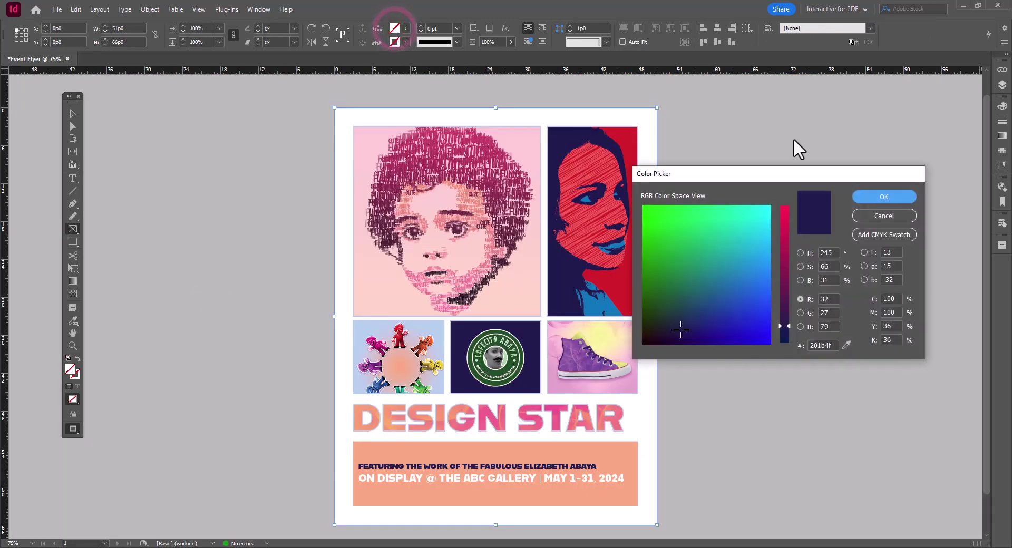
{"action": "left_click", "coordinate": [847, 345]}
{"action": "left_click", "coordinate": [914, 198]}
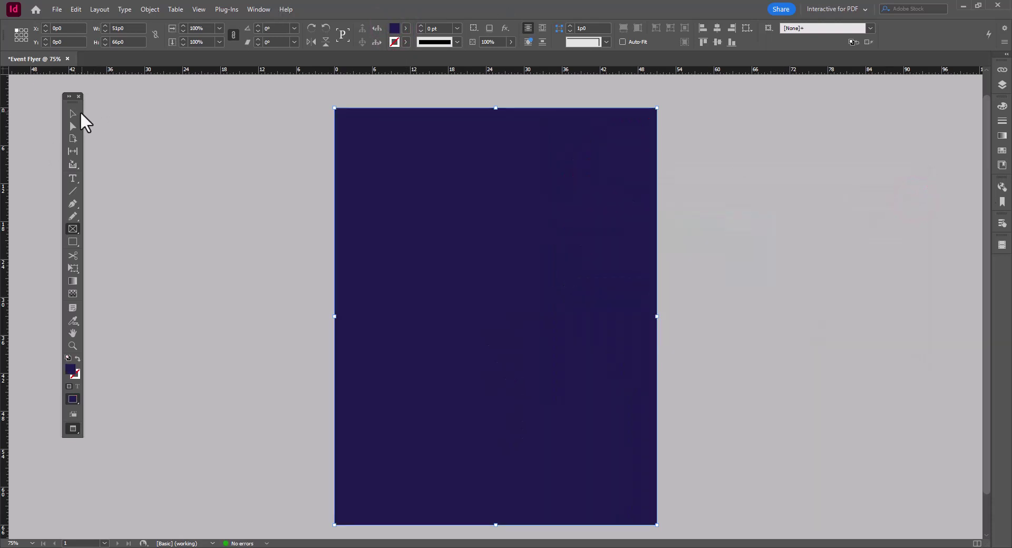
Step: Send the navy frame behind all the artwork, then deselect it
{"action": "left_click", "coordinate": [71, 114]}
{"action": "left_click", "coordinate": [139, 99]}
{"action": "right_click", "coordinate": [538, 213]}
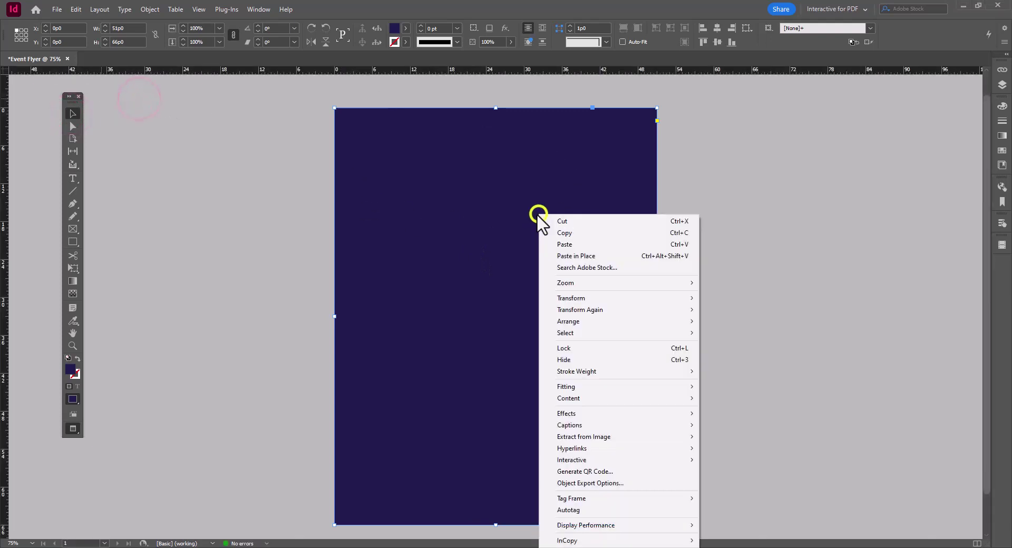
{"action": "mouse_move", "coordinate": [658, 385]}
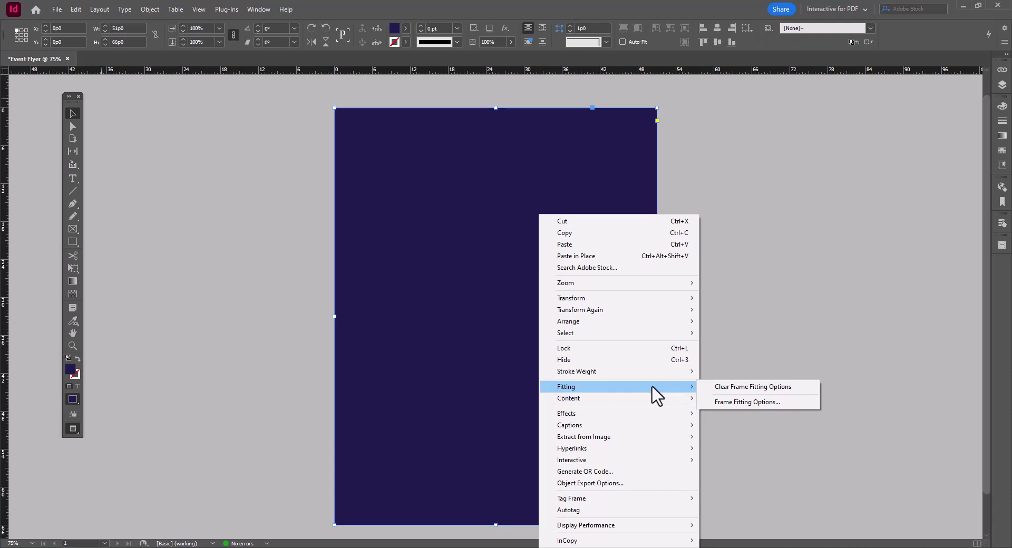
{"action": "mouse_move", "coordinate": [630, 321]}
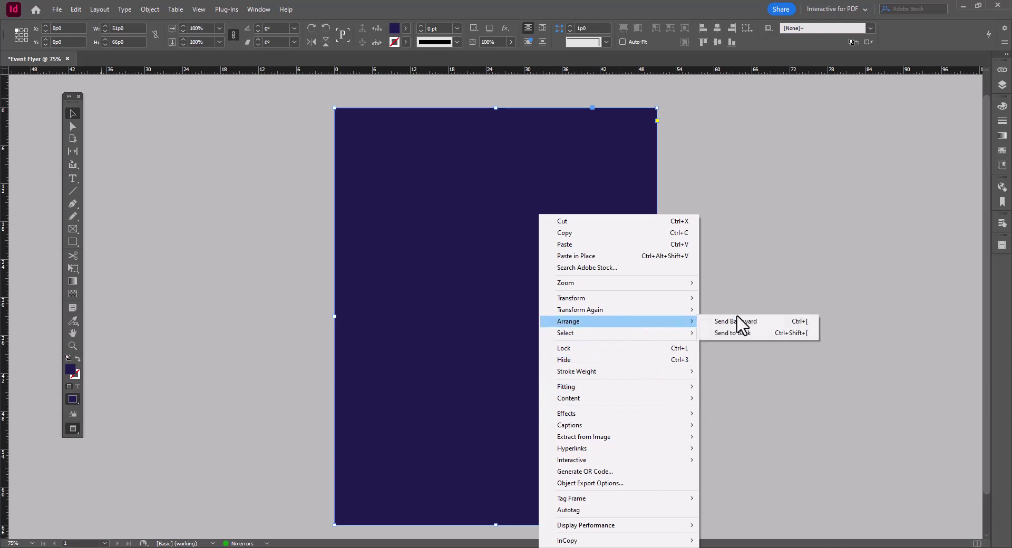
{"action": "left_click", "coordinate": [739, 331]}
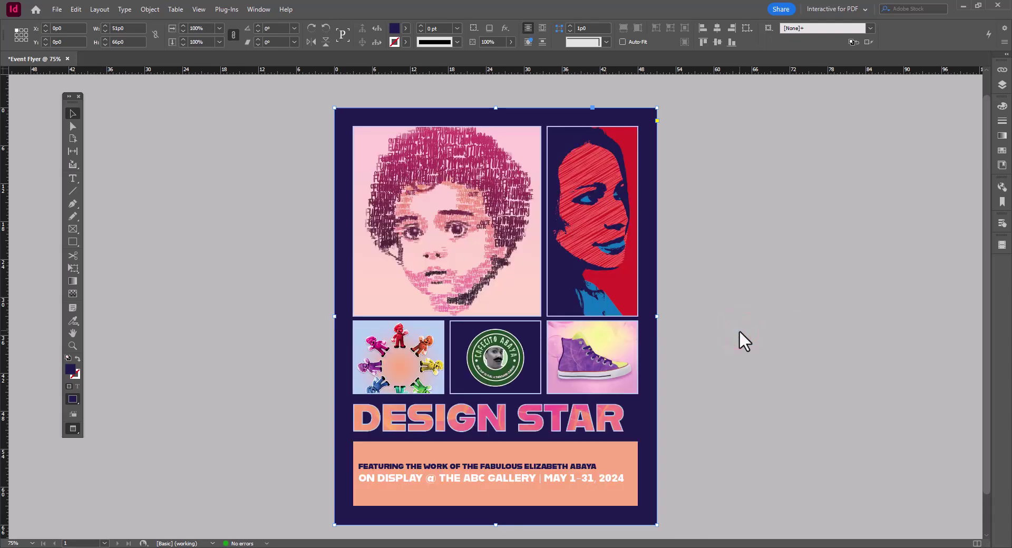
{"action": "left_click", "coordinate": [739, 330]}
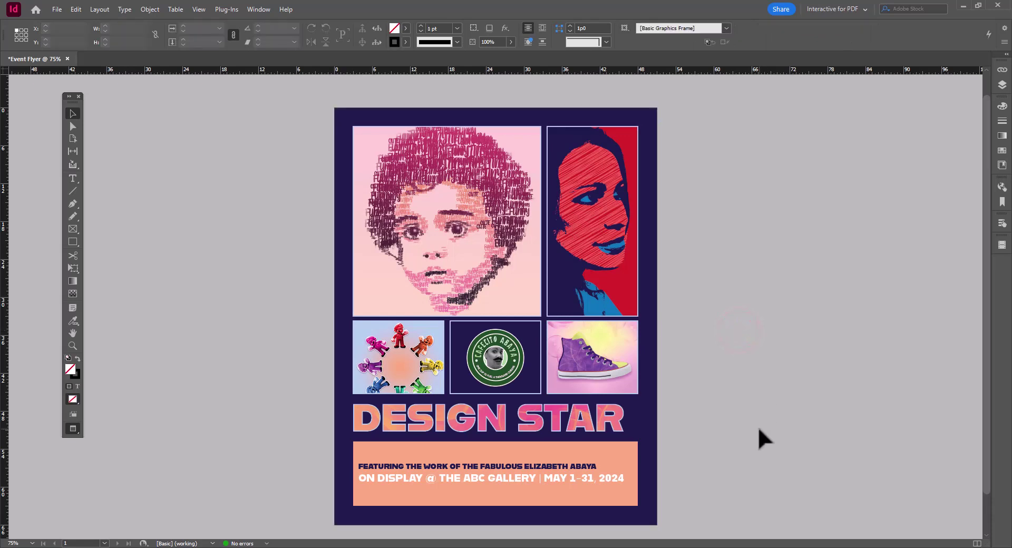
Step: Resize and reposition the toy image so it fits inside the left frame
{"action": "left_click", "coordinate": [534, 342]}
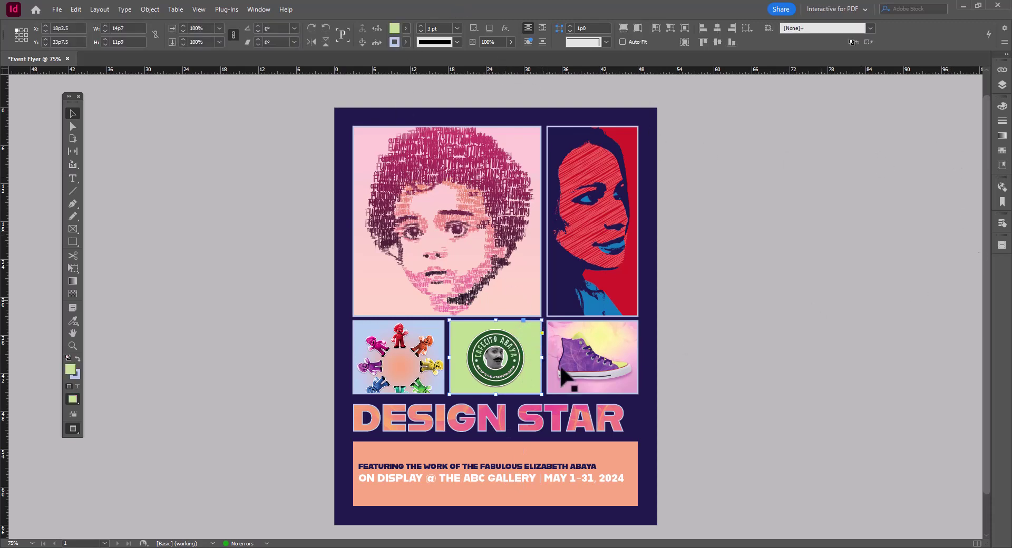
{"action": "left_click", "coordinate": [410, 347]}
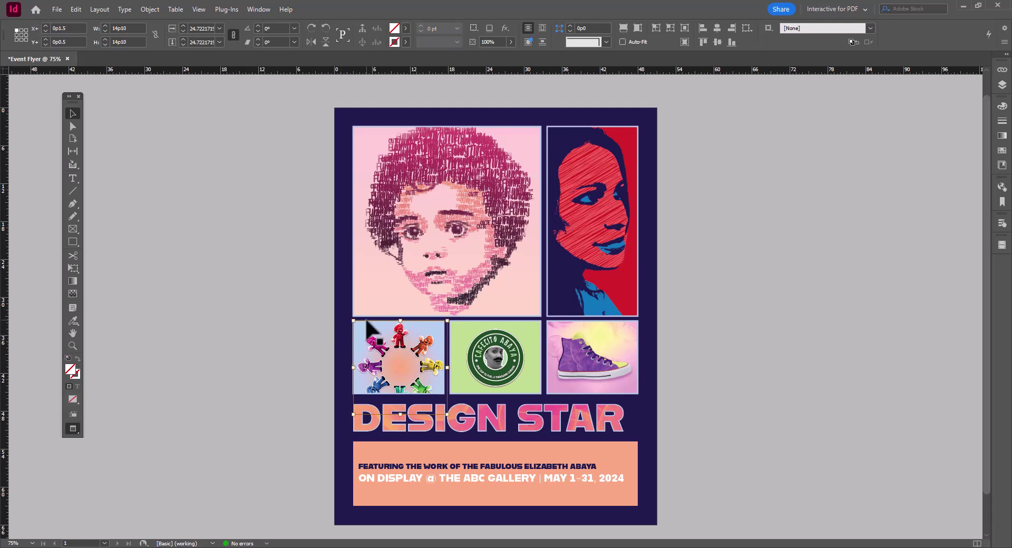
{"action": "left_click_drag", "start_coordinate": [354, 320], "coordinate": [314, 281]}
{"action": "left_click_drag", "start_coordinate": [415, 384], "coordinate": [410, 367]}
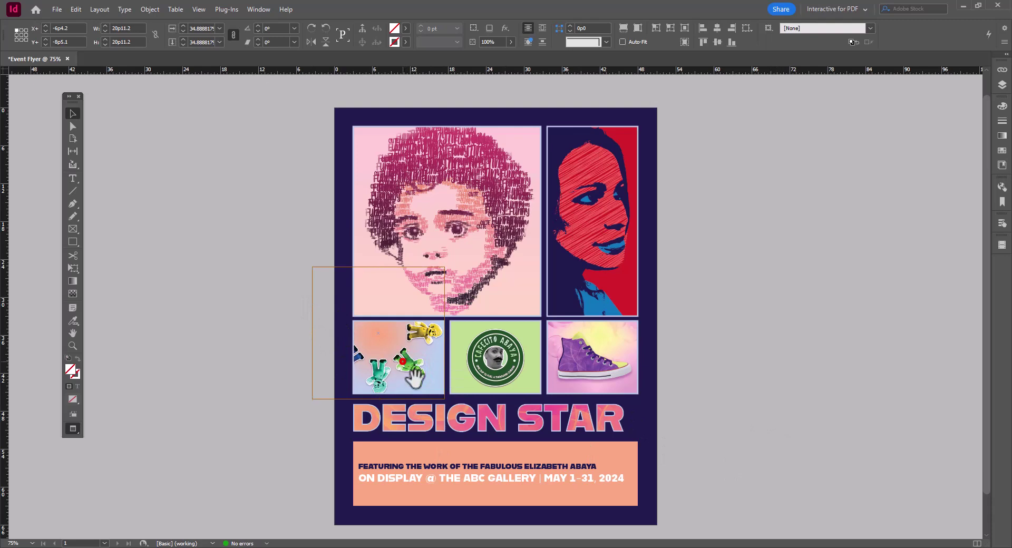
{"action": "left_click_drag", "start_coordinate": [419, 377], "coordinate": [419, 343]}
{"action": "left_click_drag", "start_coordinate": [485, 449], "coordinate": [454, 414]}
{"action": "key", "text": "ctrl+alt+shift+e"}
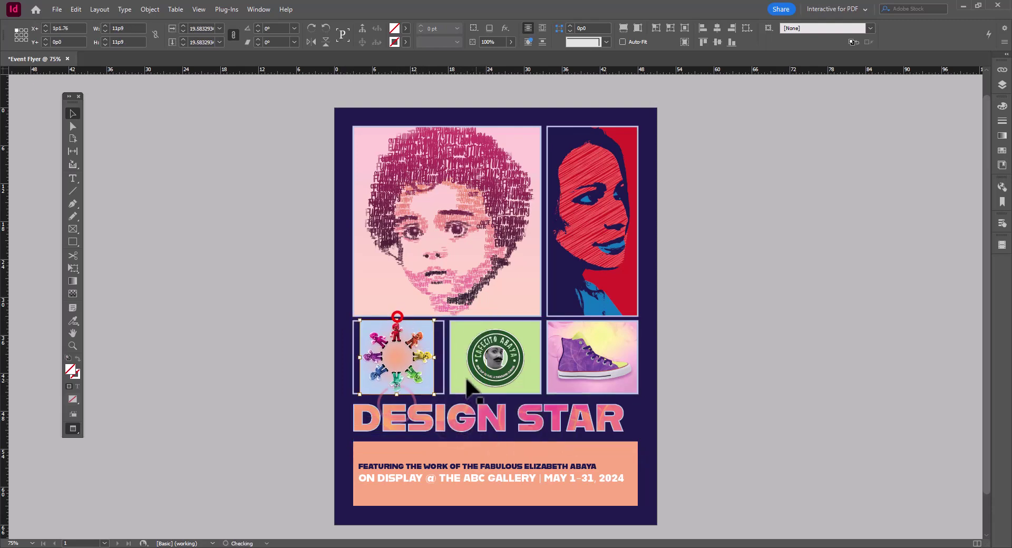
Step: Fill the toy frame's background with light blue sampled from the artwork
{"action": "left_click", "coordinate": [444, 369]}
{"action": "left_click", "coordinate": [395, 28]}
{"action": "left_click", "coordinate": [847, 346]}
{"action": "left_click", "coordinate": [369, 329]}
{"action": "left_click", "coordinate": [896, 183]}
Step: Fill the middle Cafecito logo frame's background with peach sampled from the info bar
{"action": "left_click", "coordinate": [524, 343]}
{"action": "left_click", "coordinate": [395, 27]}
{"action": "left_click", "coordinate": [847, 345]}
{"action": "left_click", "coordinate": [496, 490]}
{"action": "left_click", "coordinate": [885, 196]}
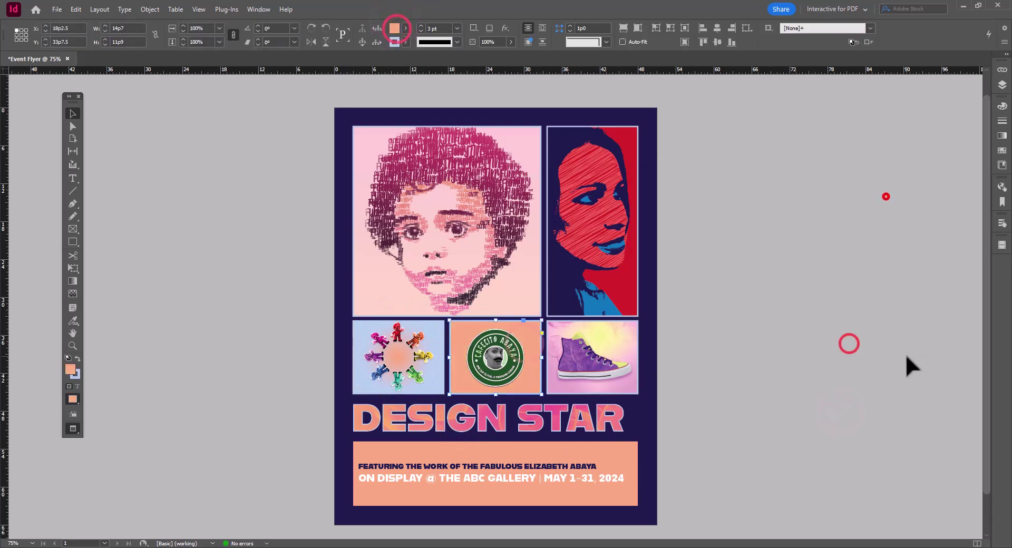
{"action": "left_click", "coordinate": [919, 343]}
Step: Fit the portrait proportionally inside its frame and nudge it upward
{"action": "left_click", "coordinate": [448, 91]}
{"action": "key", "text": "ctrl+alt+shift+e"}
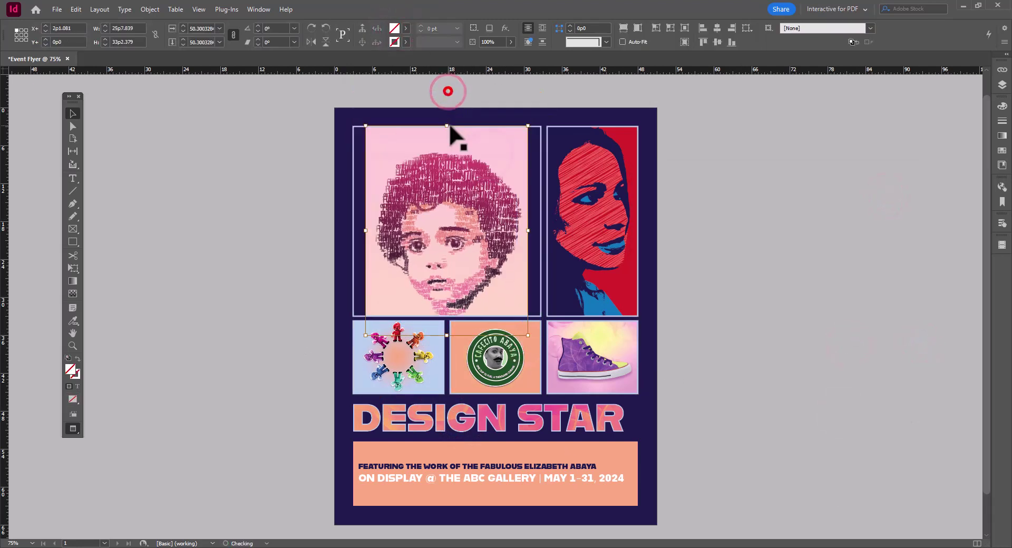
{"action": "left_click_drag", "start_coordinate": [506, 165], "coordinate": [506, 152]}
Step: Fill the portrait frame's background with pale pink sampled from the portrait artwork
{"action": "left_click", "coordinate": [395, 28]}
{"action": "left_click", "coordinate": [847, 345]}
{"action": "left_click", "coordinate": [885, 196]}
{"action": "left_click", "coordinate": [72, 113]}
{"action": "left_click", "coordinate": [237, 210]}
{"action": "left_click", "coordinate": [394, 28]}
{"action": "left_click", "coordinate": [886, 196]}
{"action": "left_click", "coordinate": [539, 129]}
{"action": "left_click", "coordinate": [395, 28]}
{"action": "left_click", "coordinate": [886, 196]}
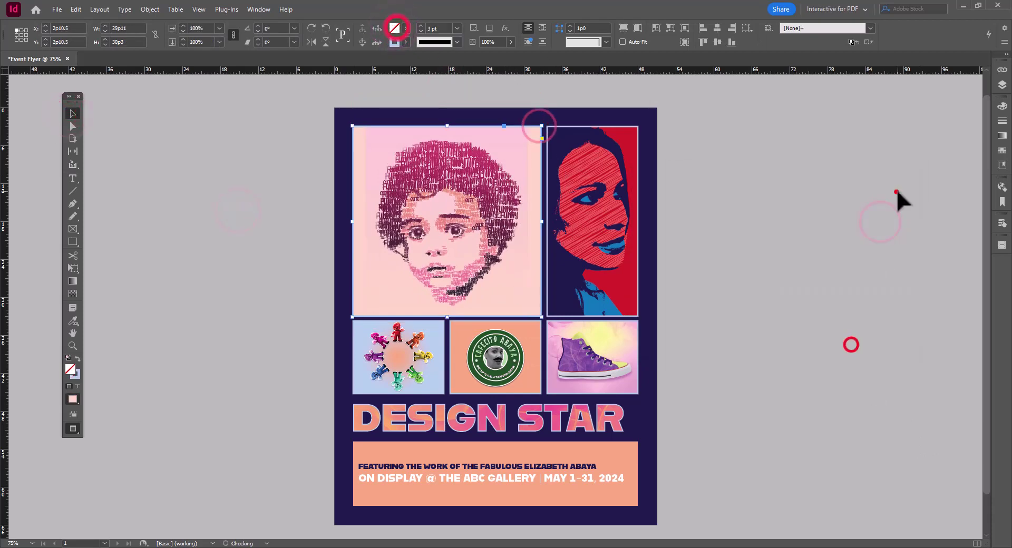
{"action": "left_click", "coordinate": [897, 192]}
{"action": "left_click", "coordinate": [881, 259]}
{"action": "left_click", "coordinate": [150, 9]}
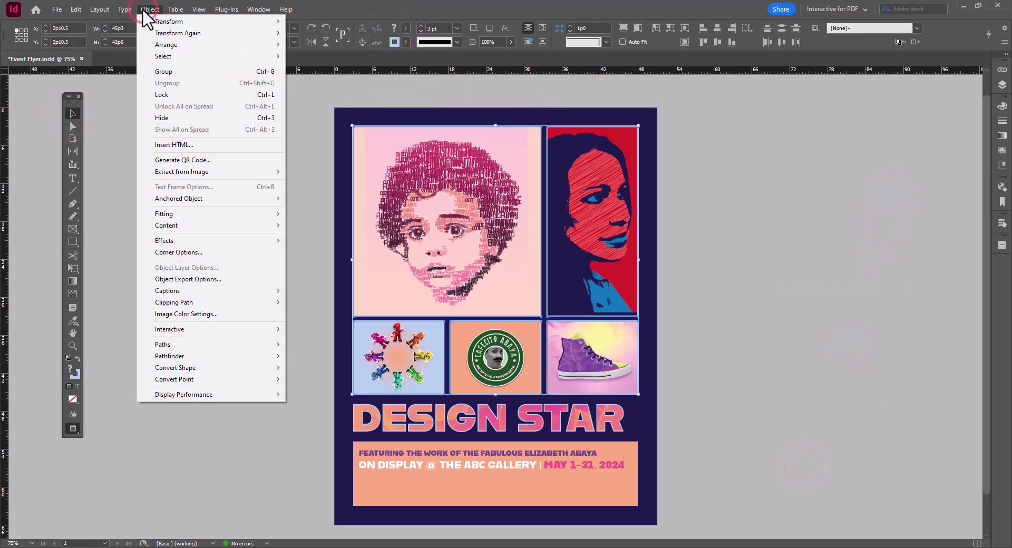
{"action": "left_click", "coordinate": [207, 252]}
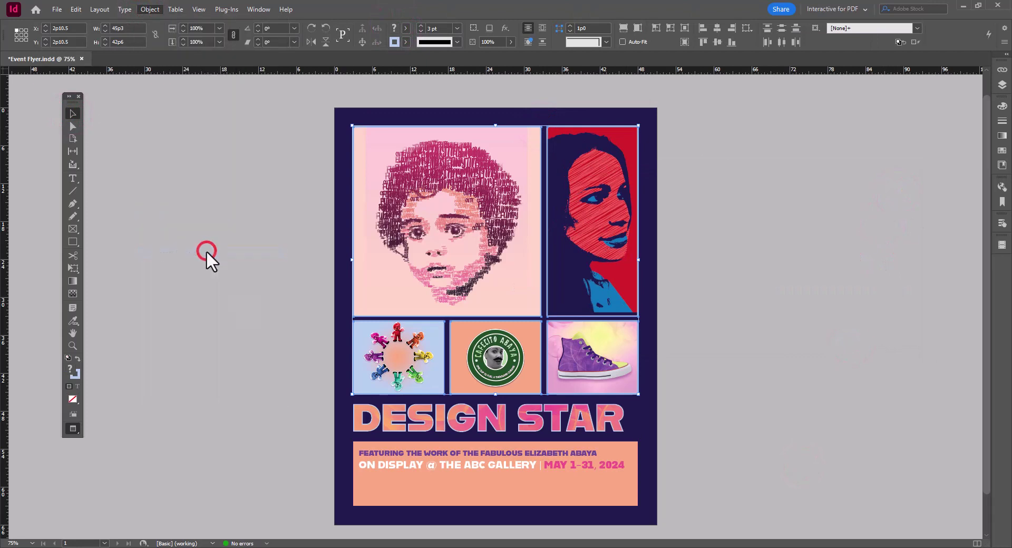
{"action": "left_click_drag", "start_coordinate": [497, 225], "coordinate": [790, 141]}
{"action": "left_click", "coordinate": [779, 185]}
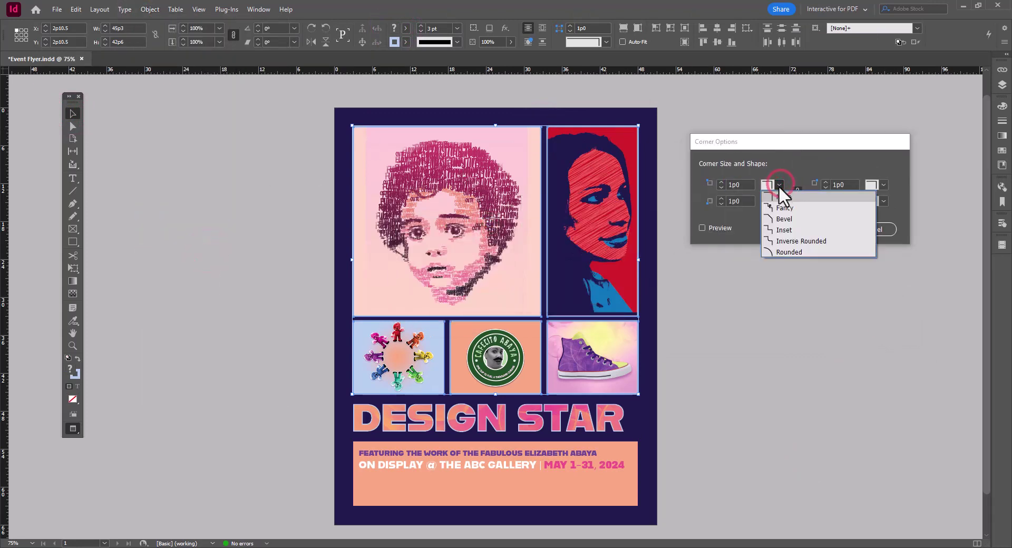
{"action": "left_click", "coordinate": [779, 210]}
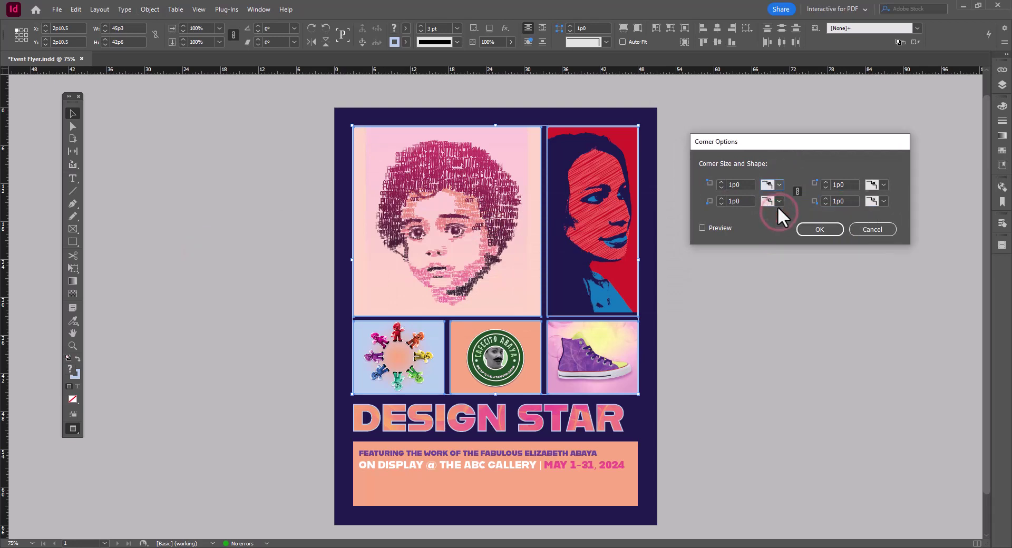
{"action": "left_click", "coordinate": [702, 229]}
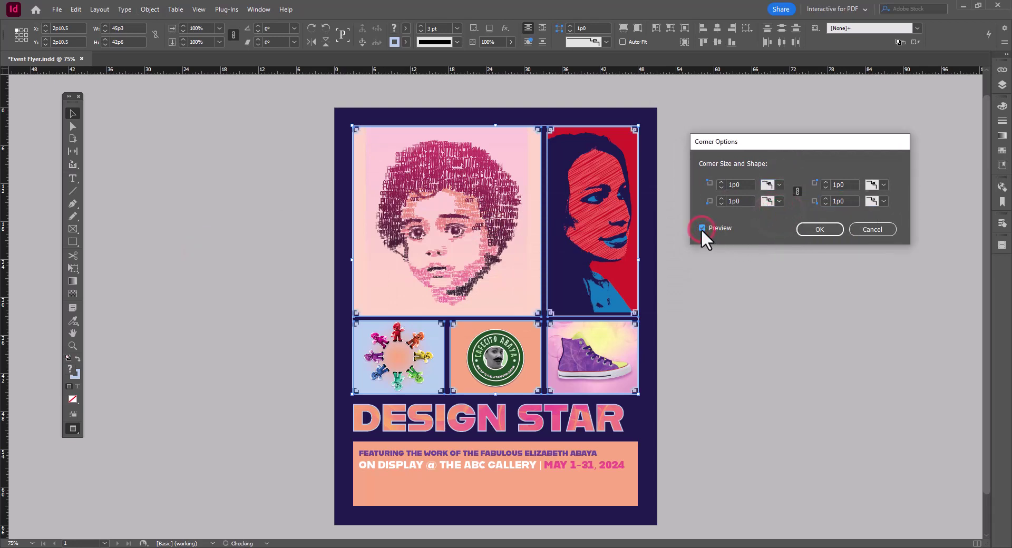
{"action": "left_click", "coordinate": [779, 184]}
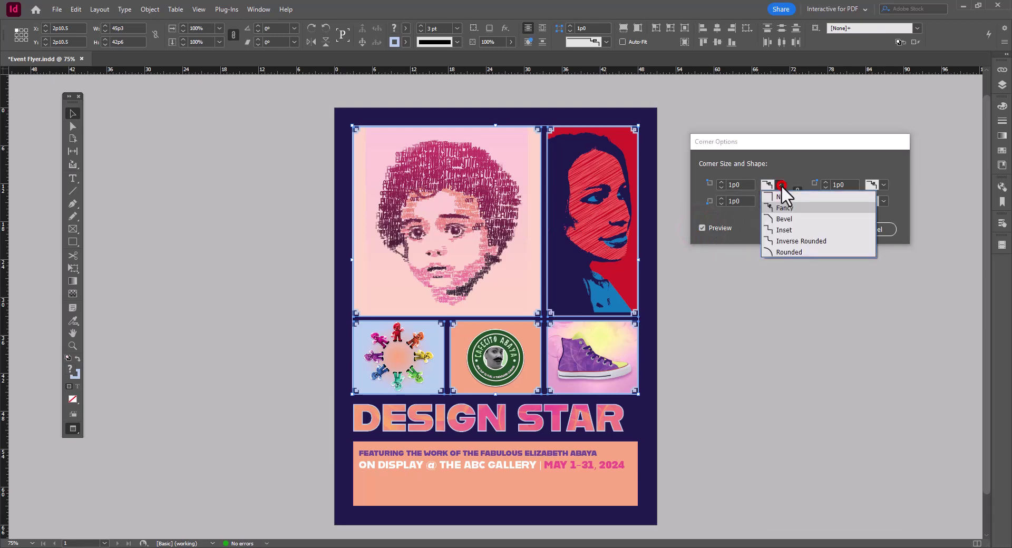
{"action": "left_click", "coordinate": [792, 242]}
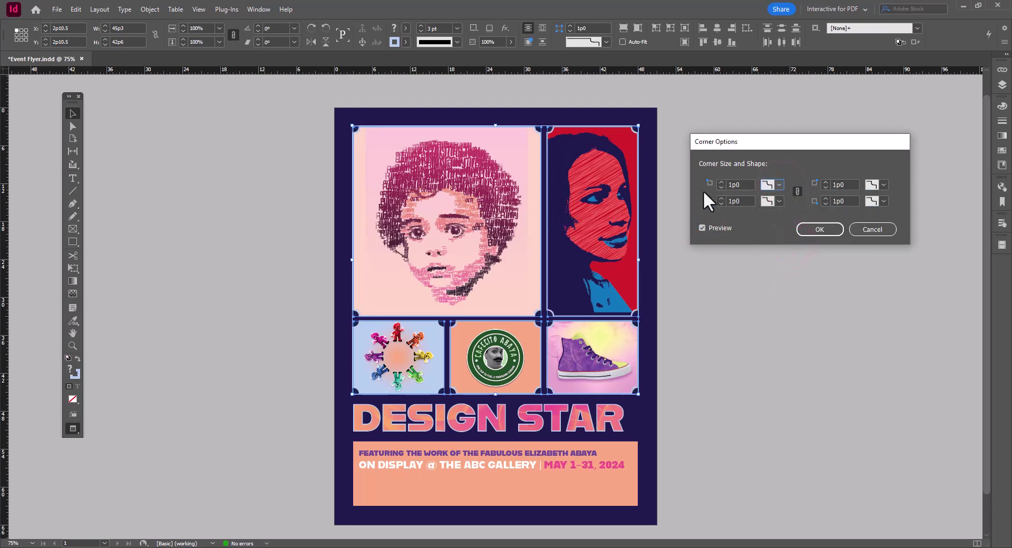
{"action": "left_click", "coordinate": [720, 182]}
{"action": "left_click", "coordinate": [720, 182]}
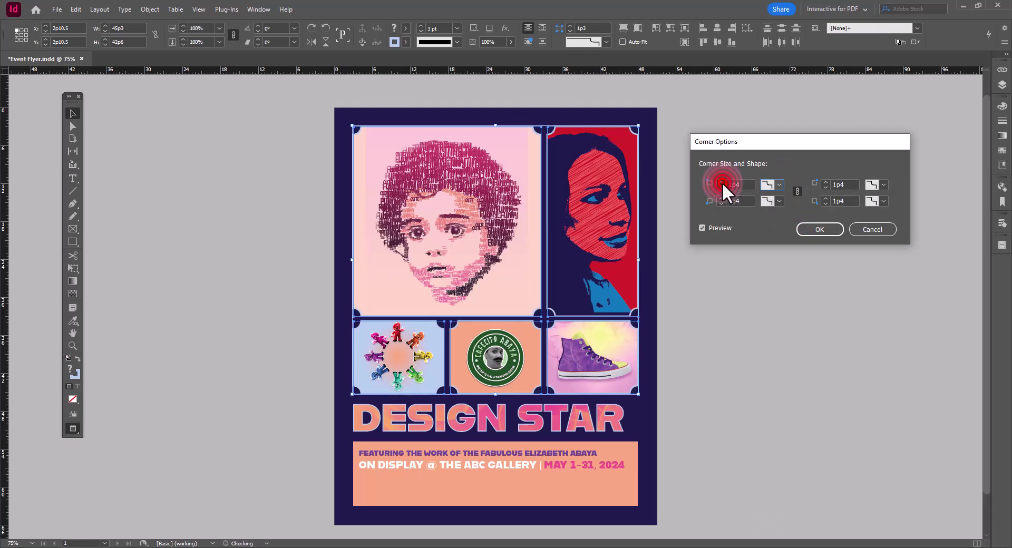
{"action": "left_click", "coordinate": [721, 182]}
{"action": "left_click", "coordinate": [721, 182]}
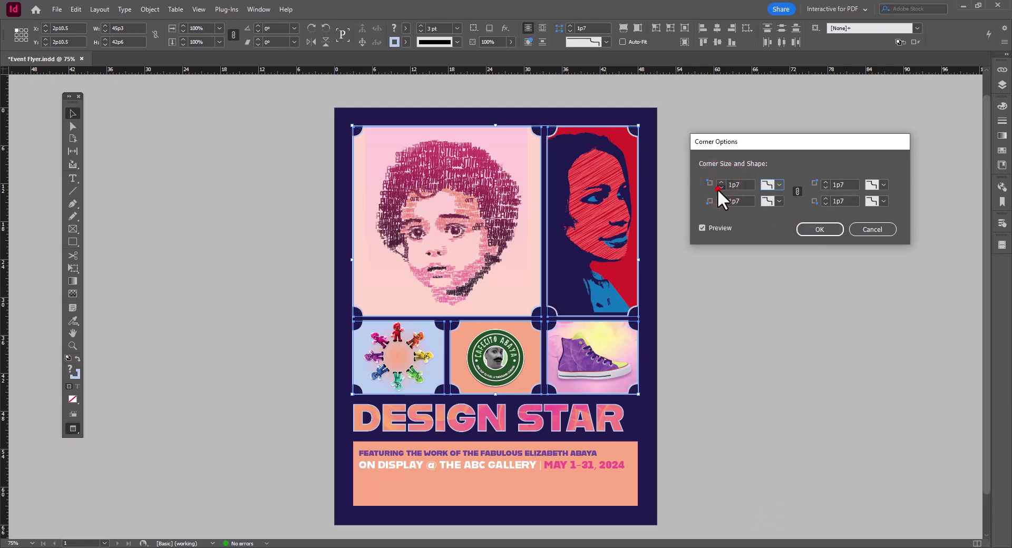
{"action": "left_click", "coordinate": [718, 188]}
{"action": "left_click", "coordinate": [718, 188]}
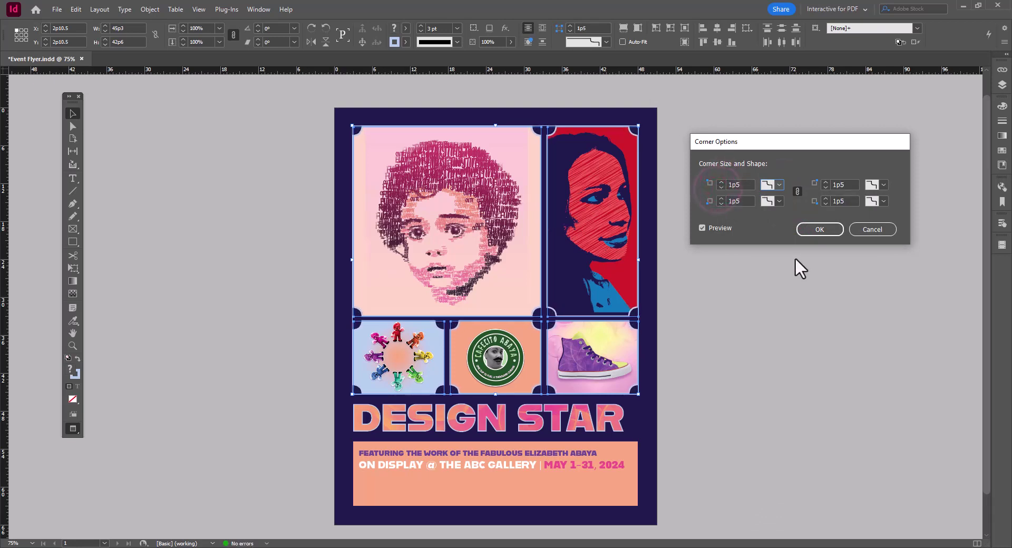
{"action": "left_click", "coordinate": [823, 228]}
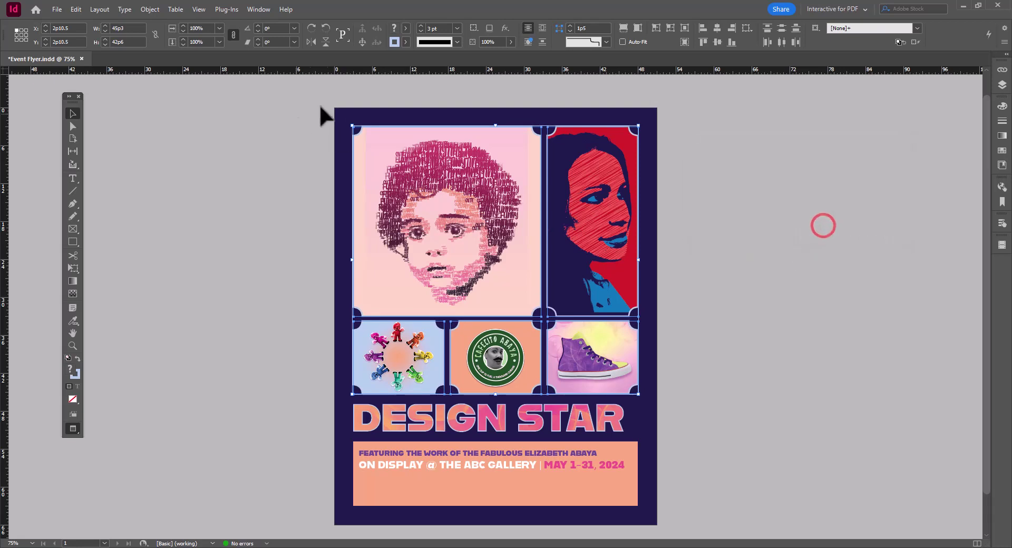
{"action": "left_click", "coordinate": [265, 183]}
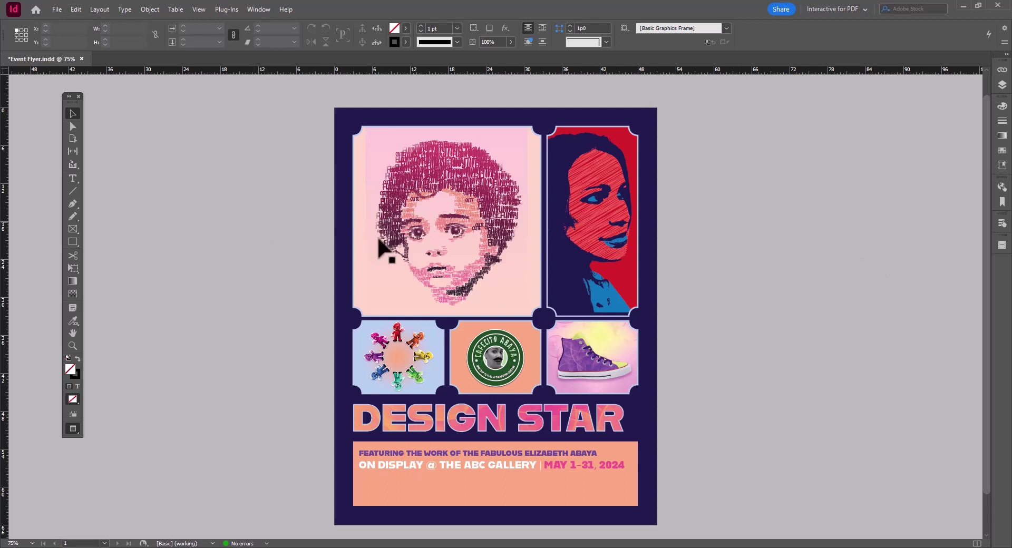
Step: Replace the inverse-rounded corners with 1p5 Inset corners on all selected artwork frames
{"action": "key", "text": "ctrl+z"}
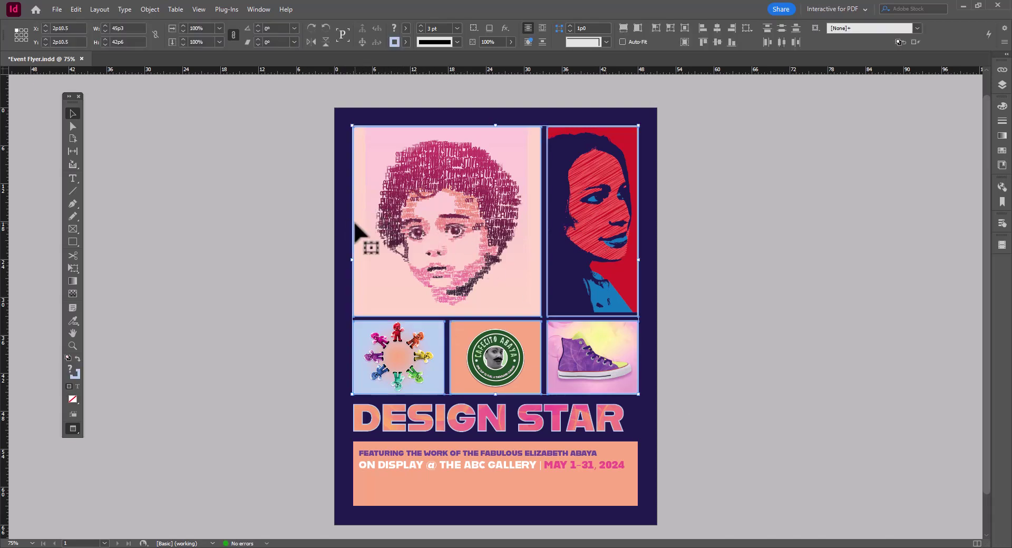
{"action": "left_click", "coordinate": [149, 9]}
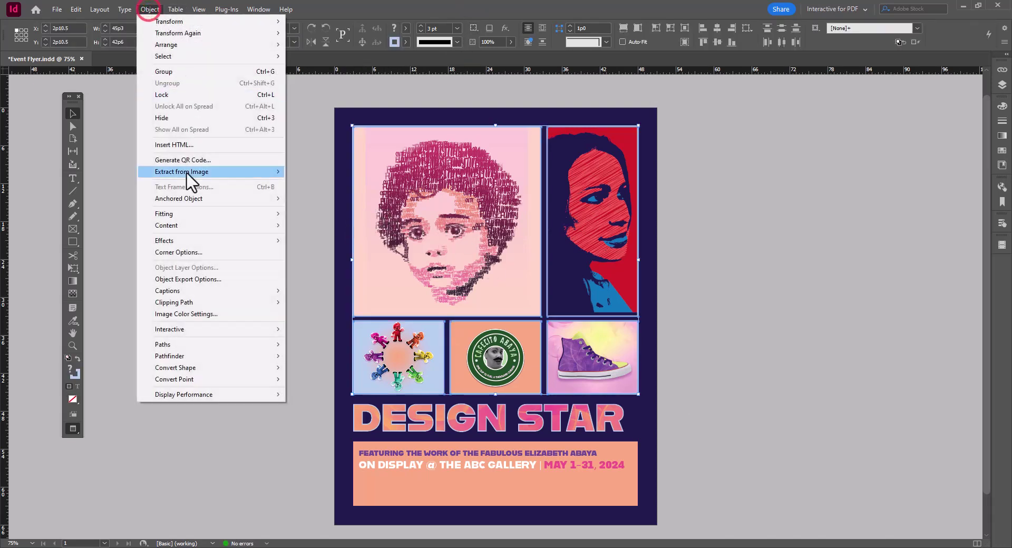
{"action": "mouse_move", "coordinate": [218, 226]}
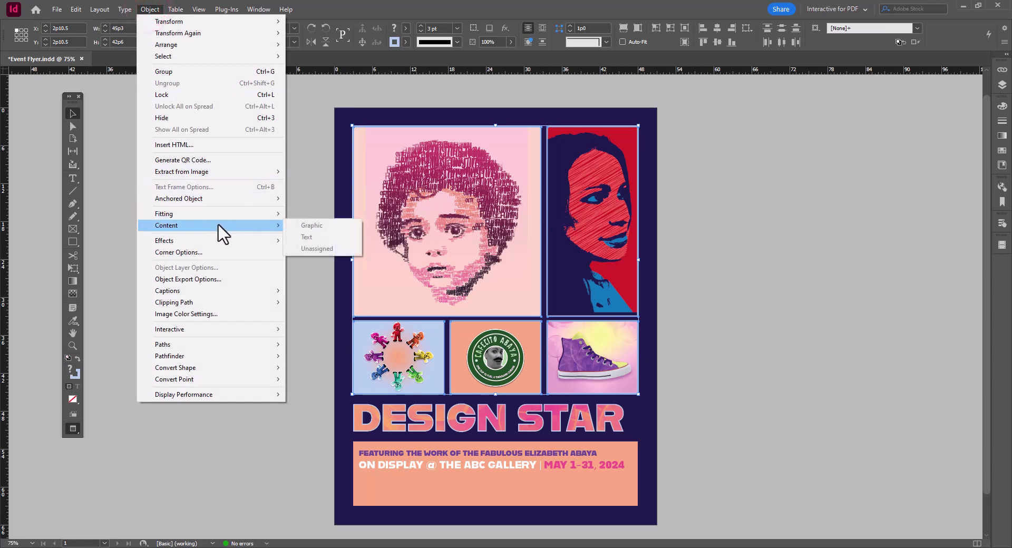
{"action": "left_click", "coordinate": [245, 252]}
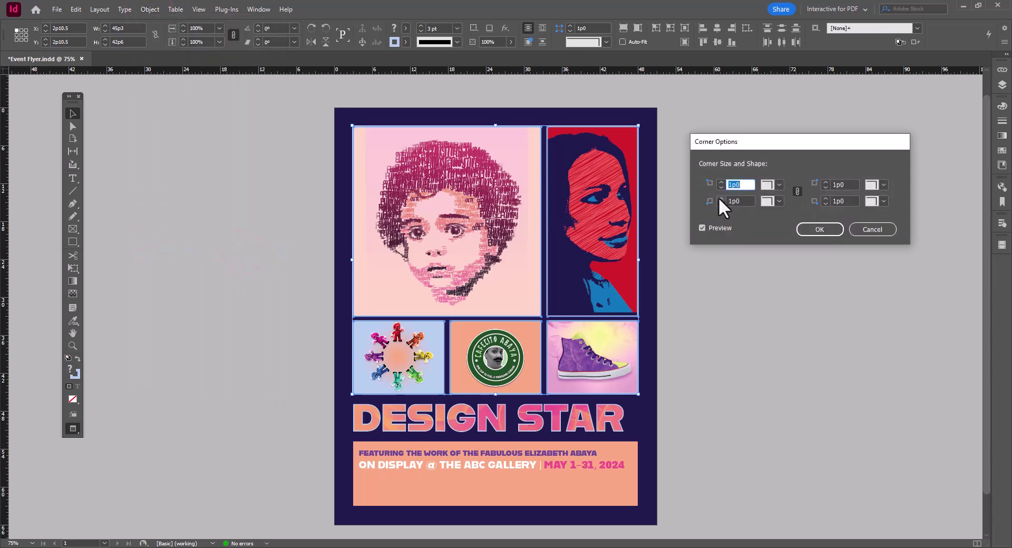
{"action": "left_click", "coordinate": [778, 184]}
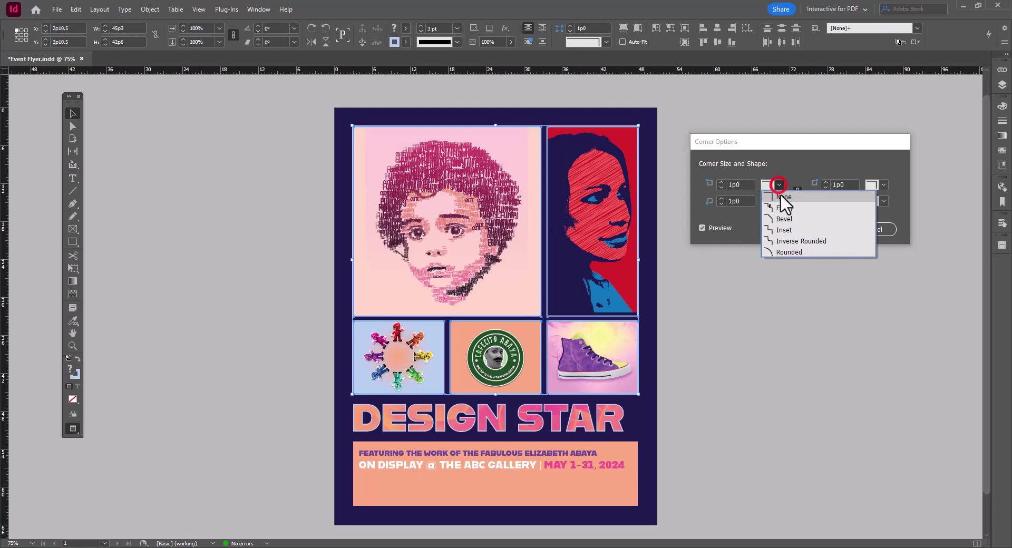
{"action": "left_click", "coordinate": [798, 233]}
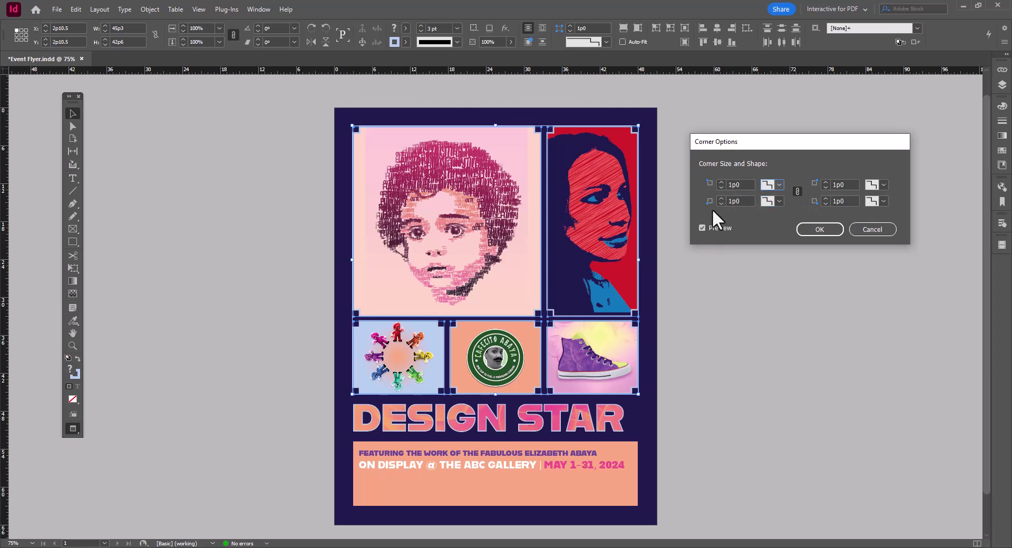
{"action": "left_click", "coordinate": [721, 181]}
{"action": "left_click", "coordinate": [721, 181]}
{"action": "left_click", "coordinate": [721, 182]}
{"action": "left_click", "coordinate": [721, 181]}
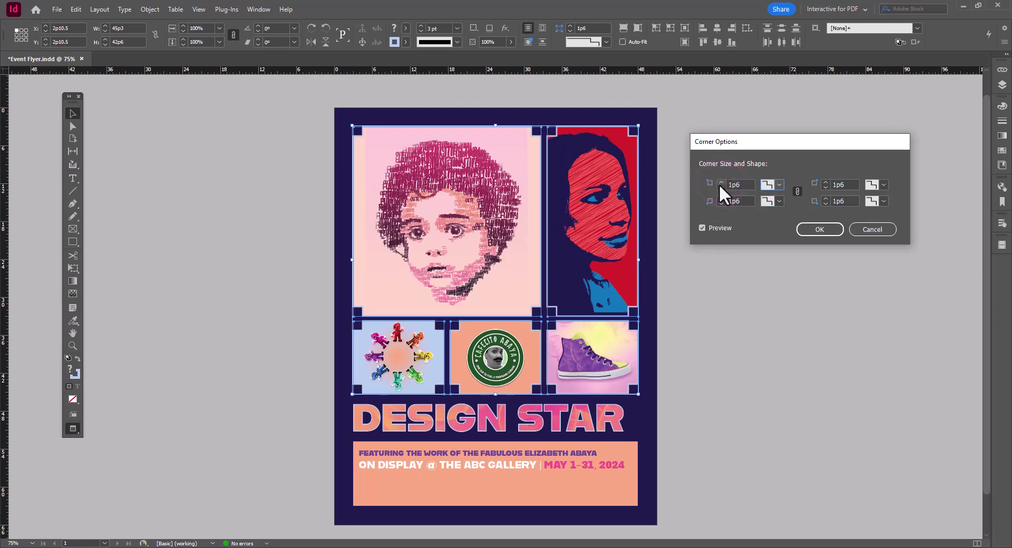
{"action": "left_click", "coordinate": [720, 187]}
{"action": "left_click", "coordinate": [825, 232]}
{"action": "left_click", "coordinate": [799, 278]}
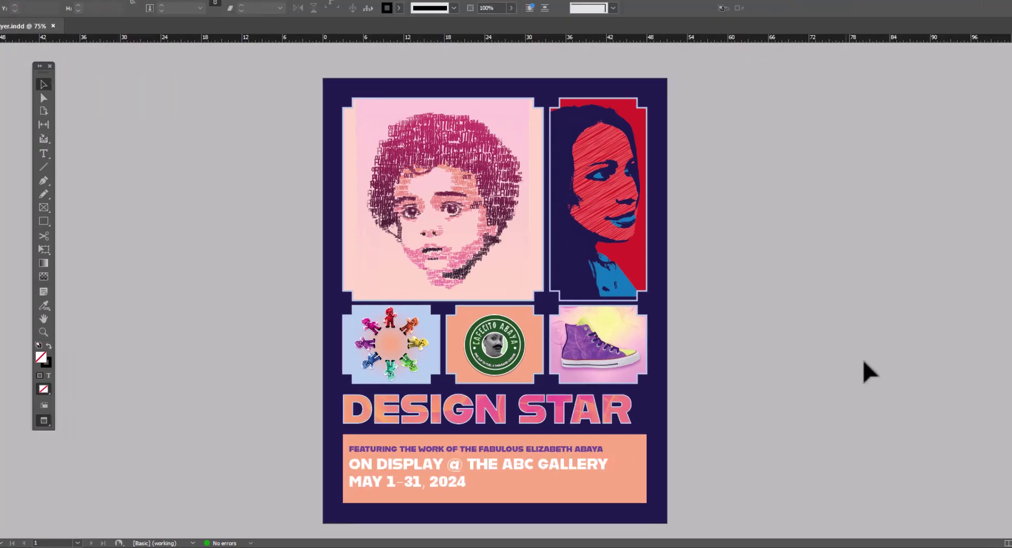
Step: Check the info bar text with the Type tool, then save the flyer with Ctrl+S
{"action": "key", "text": "t"}
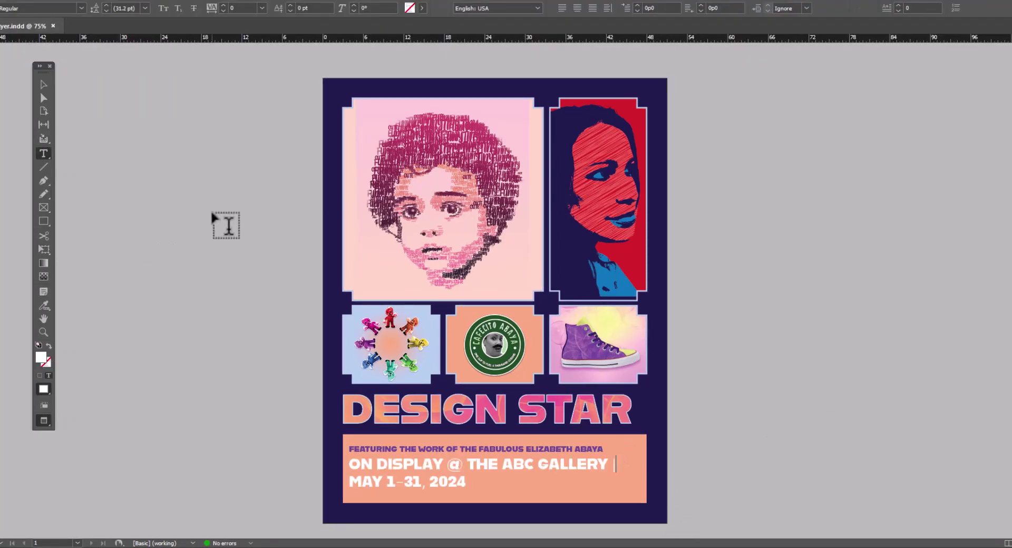
{"action": "left_click", "coordinate": [42, 84]}
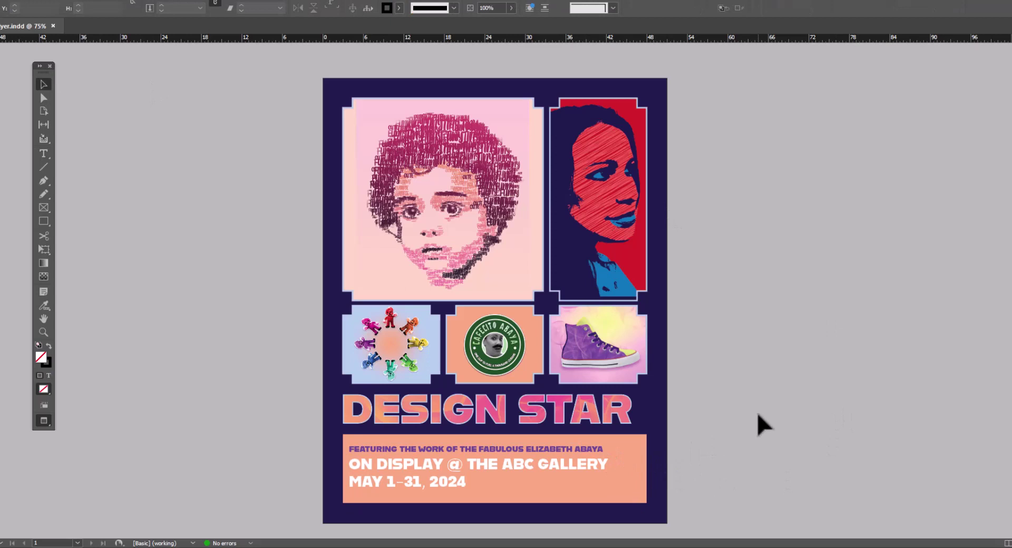
{"action": "key", "text": "ctrl+s"}
Step: Export the flyer as a PNG image named Event Flyer
{"action": "key", "text": "alt+f"}
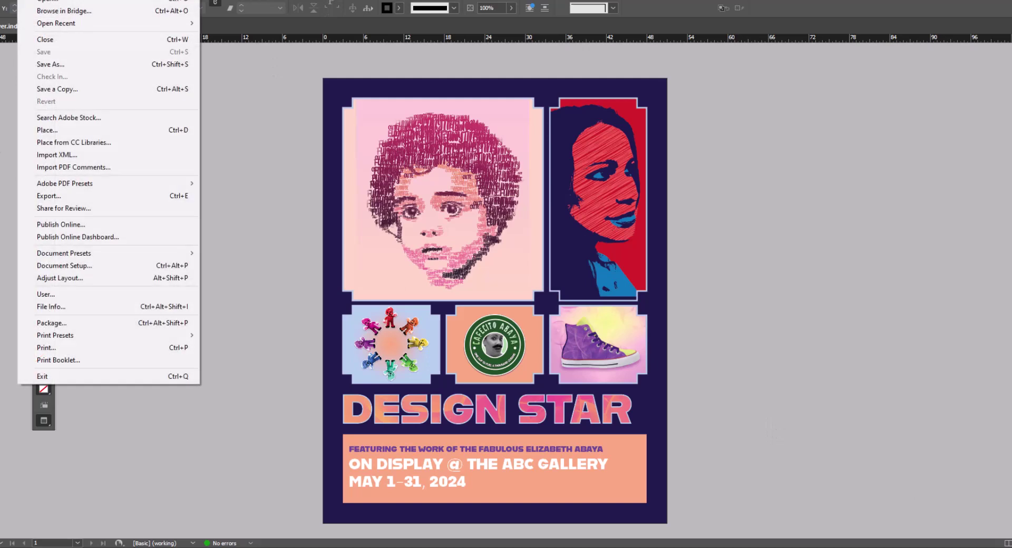
{"action": "left_click", "coordinate": [88, 195]}
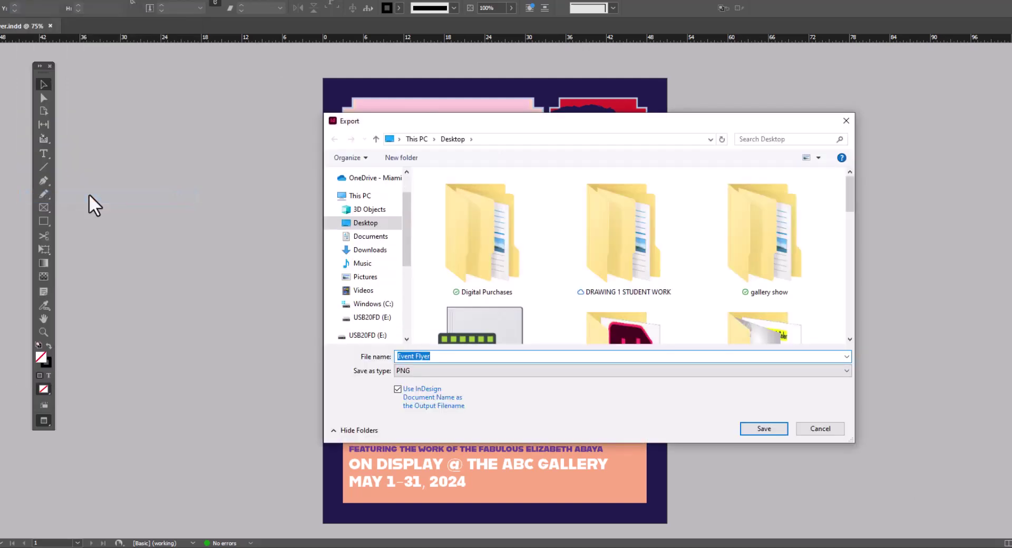
{"action": "left_click", "coordinate": [491, 370]}
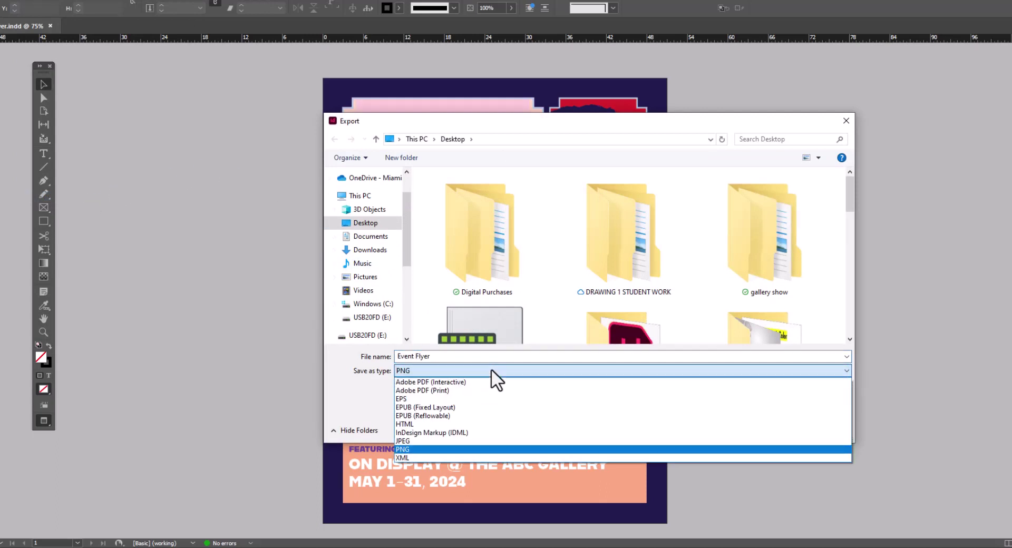
{"action": "left_click", "coordinate": [497, 449]}
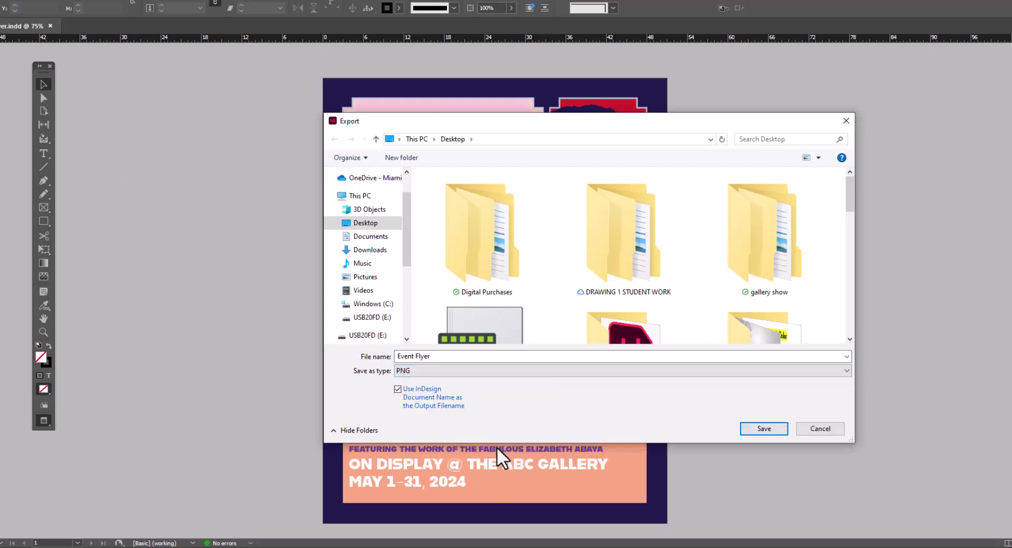
{"action": "left_click", "coordinate": [770, 435]}
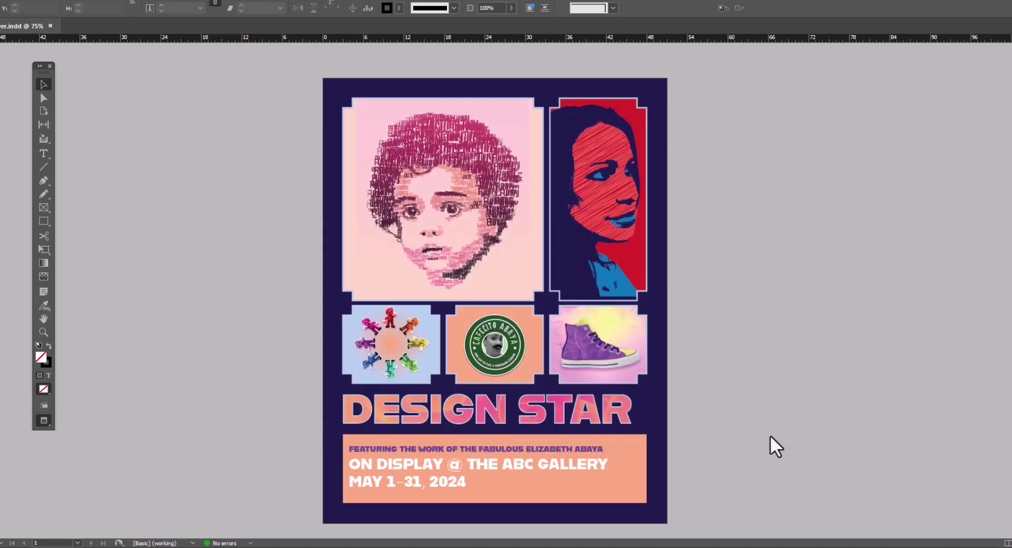